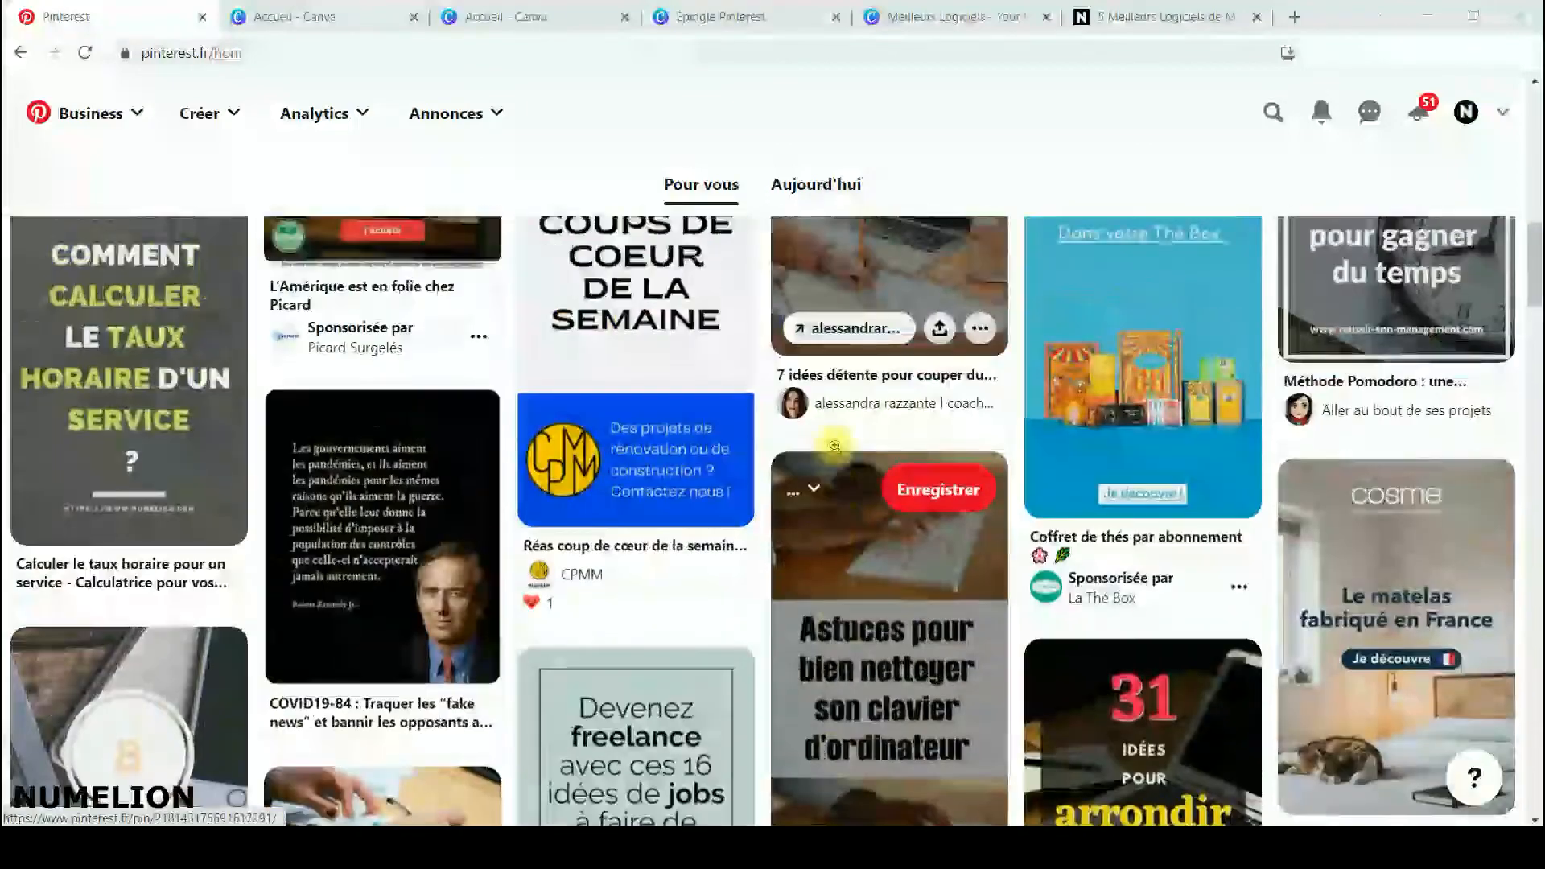
- Examine the suggested pins in the Pinterest home feed and their link and save options
{"action": "scroll", "coordinate": [835, 450], "scroll_direction": "up", "scroll_amount": 10}
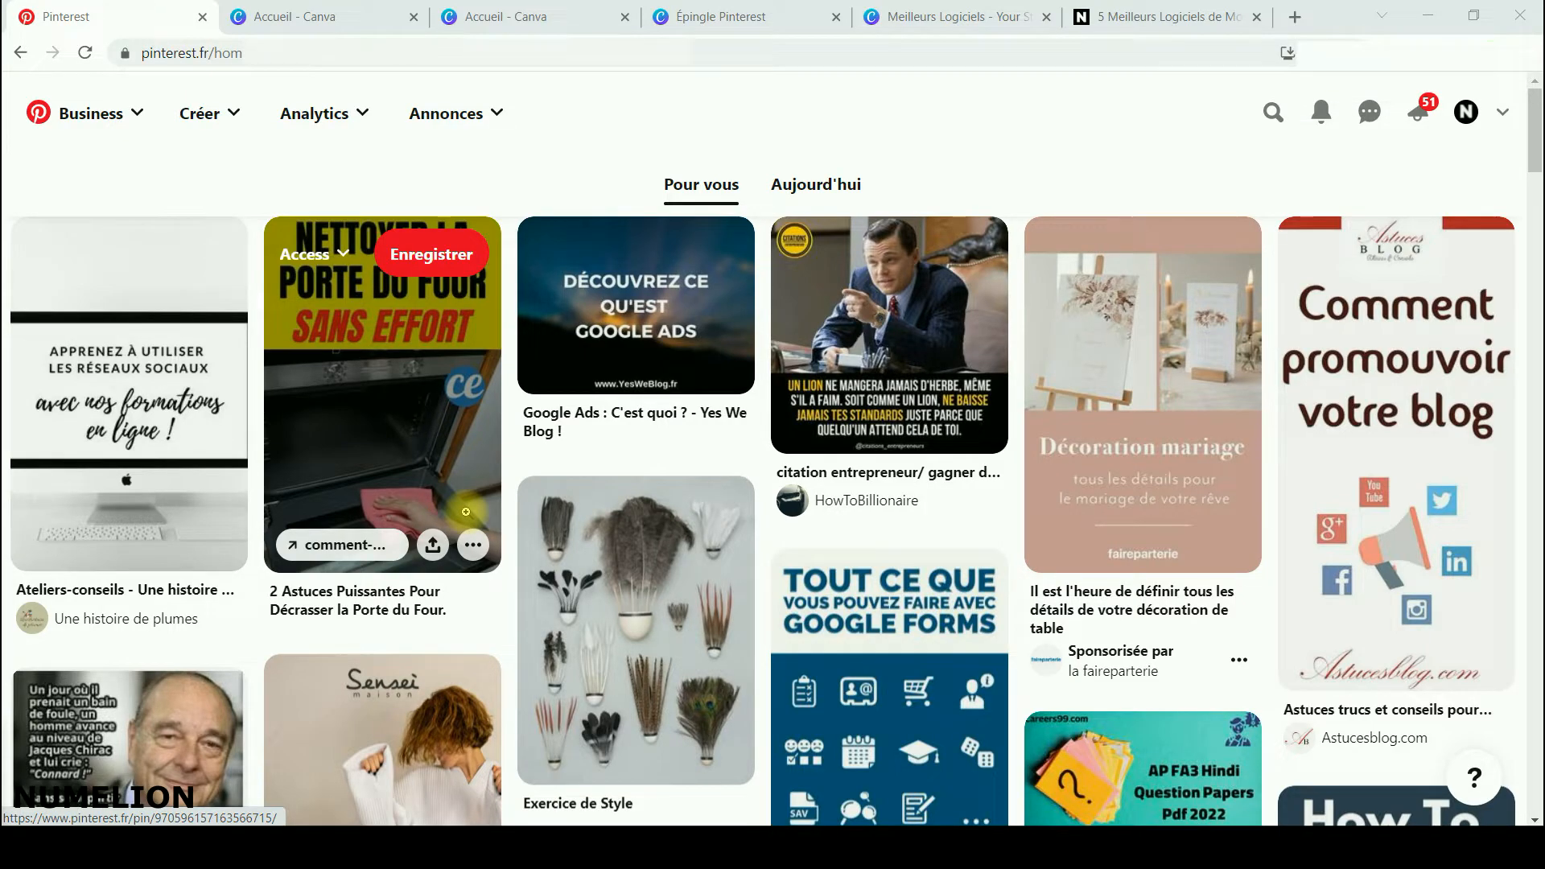
{"action": "scroll", "coordinate": [652, 664], "scroll_direction": "down", "scroll_amount": 13}
{"action": "scroll", "coordinate": [652, 664], "scroll_direction": "down", "scroll_amount": 5}
{"action": "scroll", "coordinate": [652, 663], "scroll_direction": "up", "scroll_amount": 18}
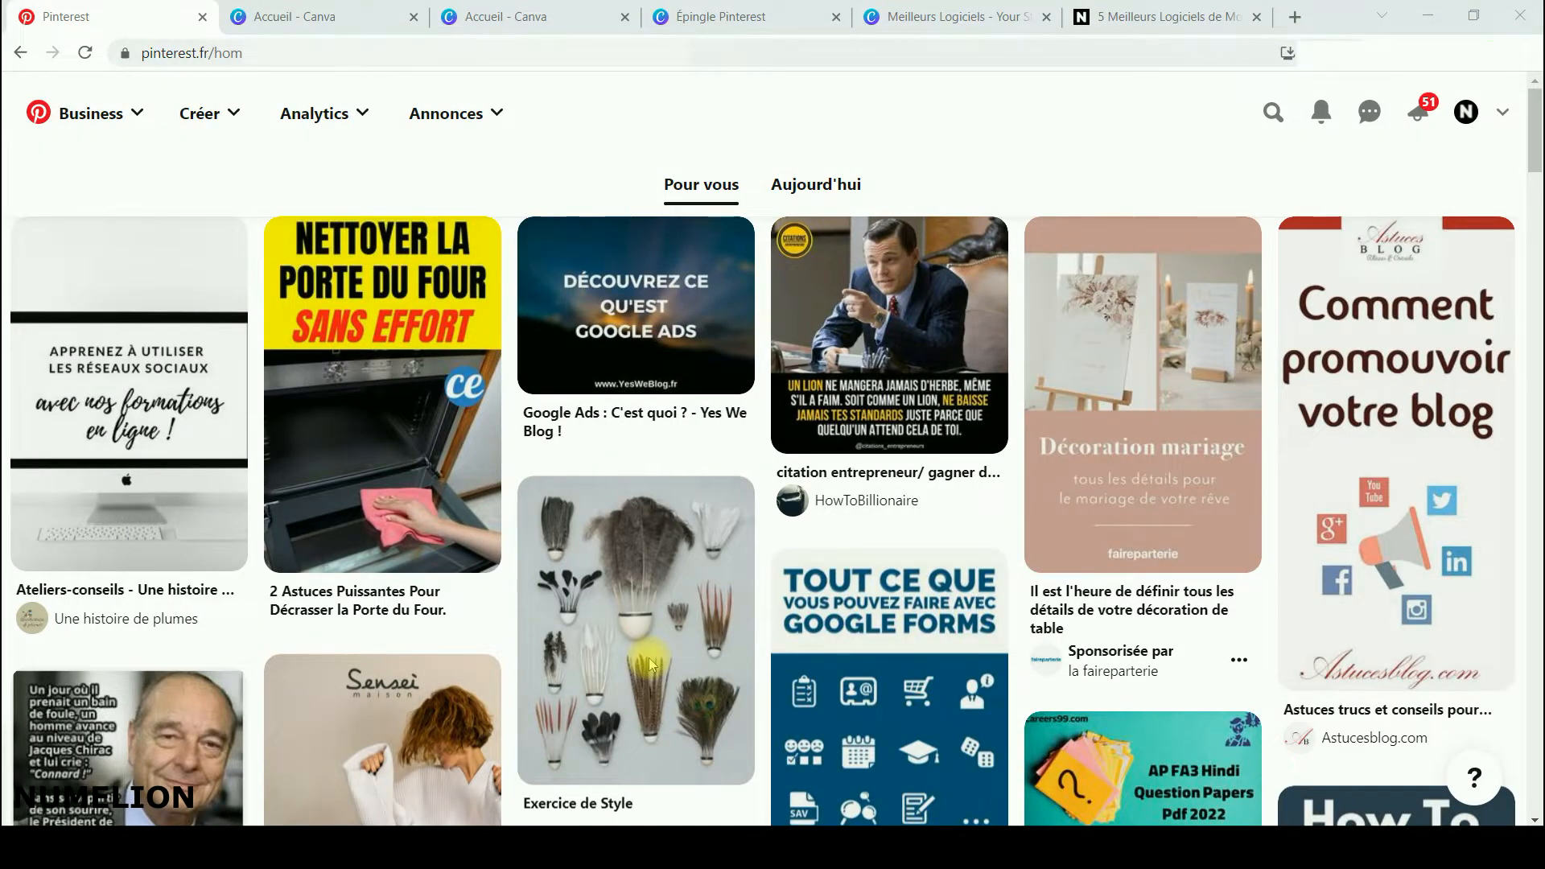
{"action": "mouse_move", "coordinate": [605, 768]}
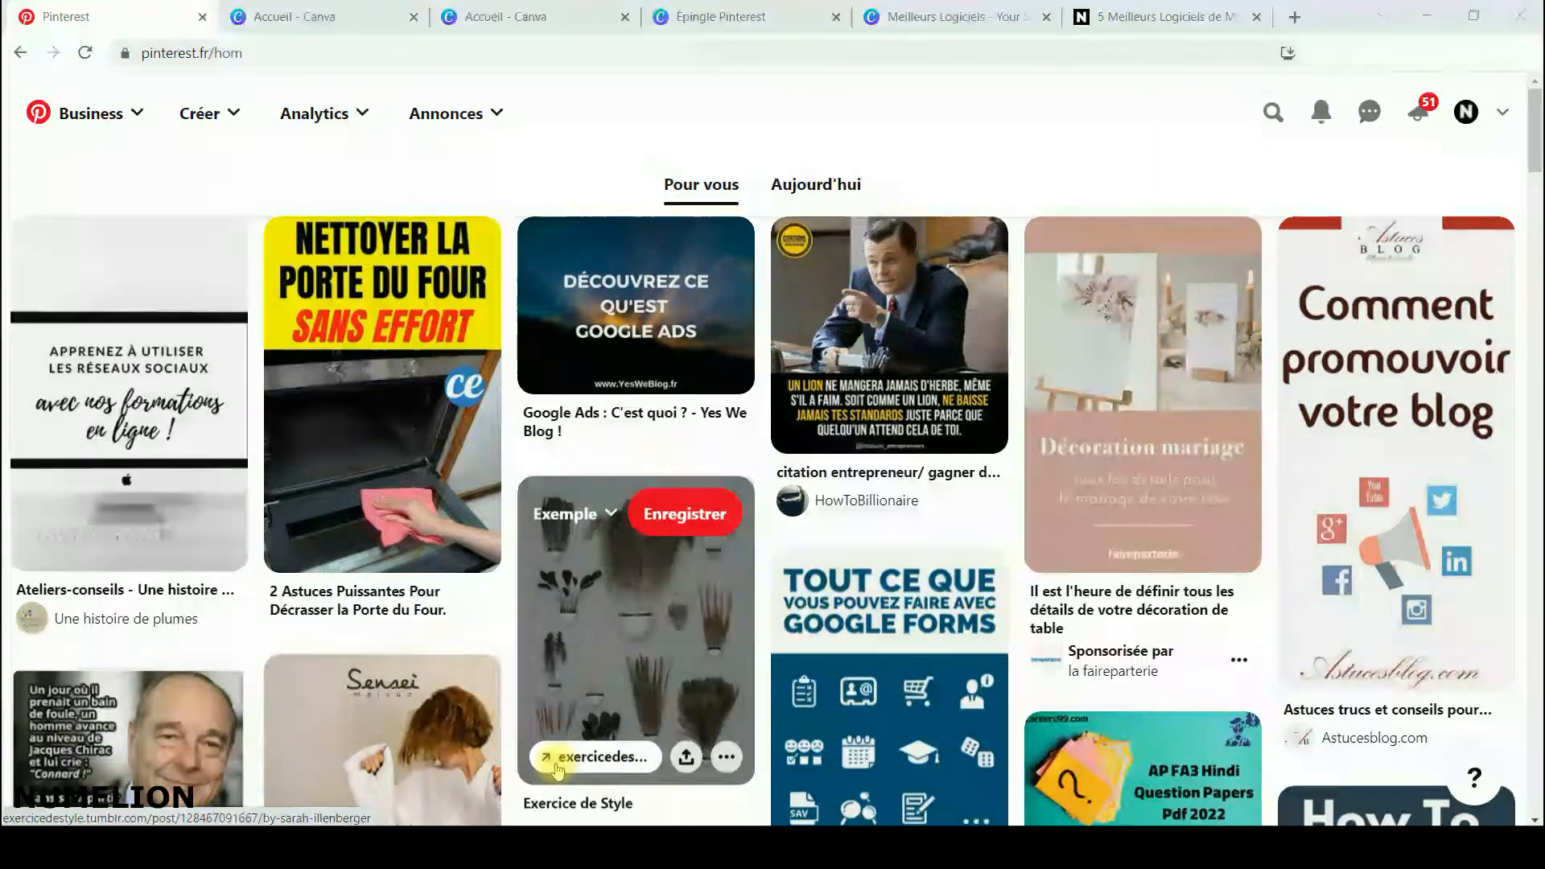
{"action": "mouse_move", "coordinate": [519, 358]}
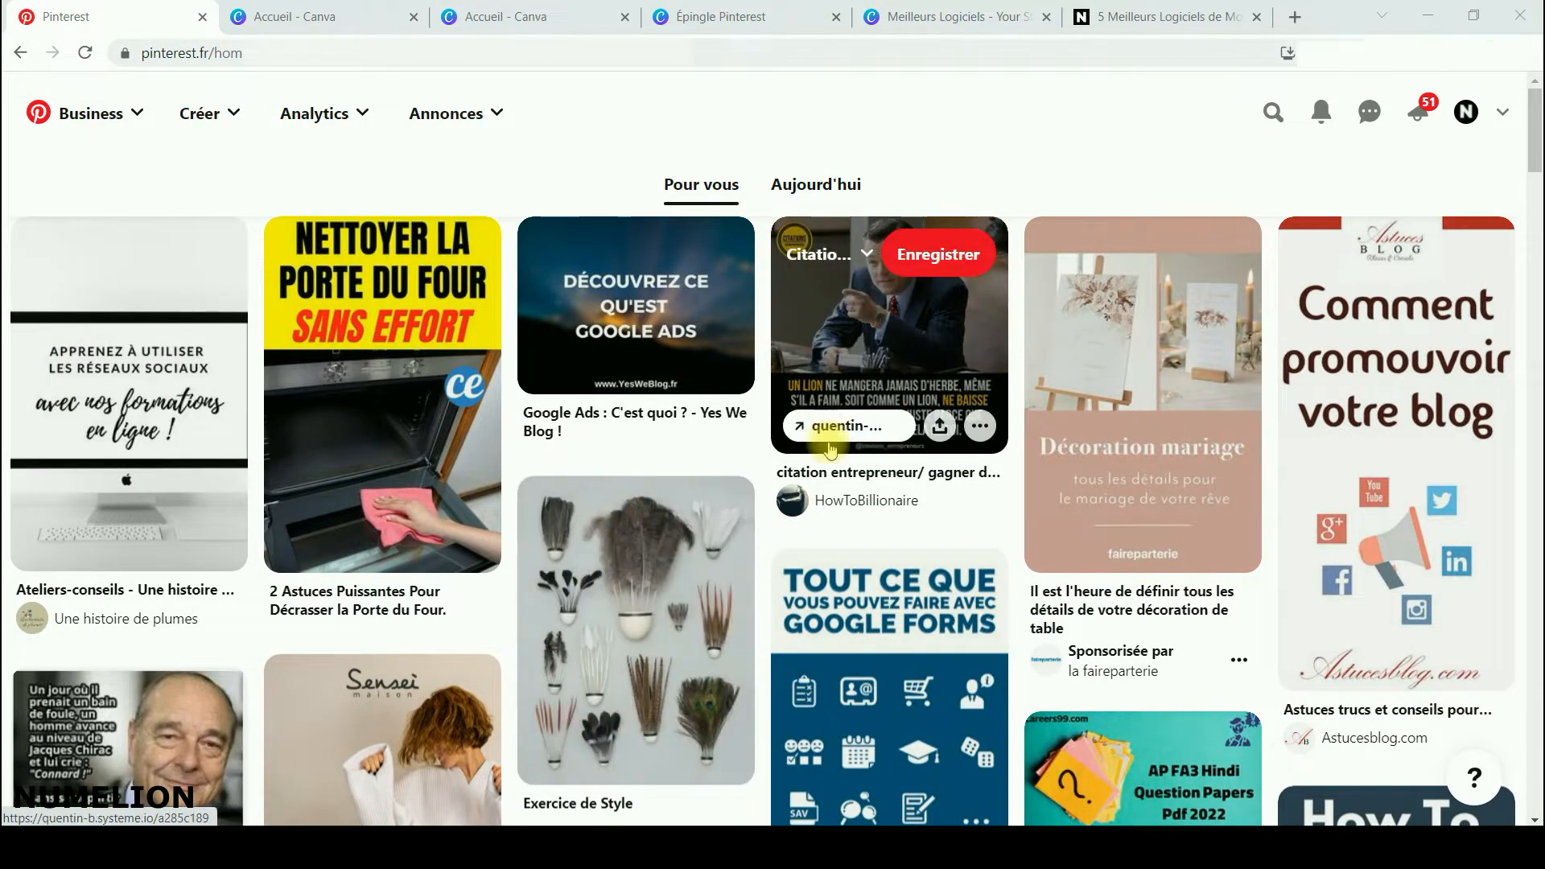
- Open the Numelion business profile and look through its created pins
{"action": "left_click", "coordinate": [199, 113]}
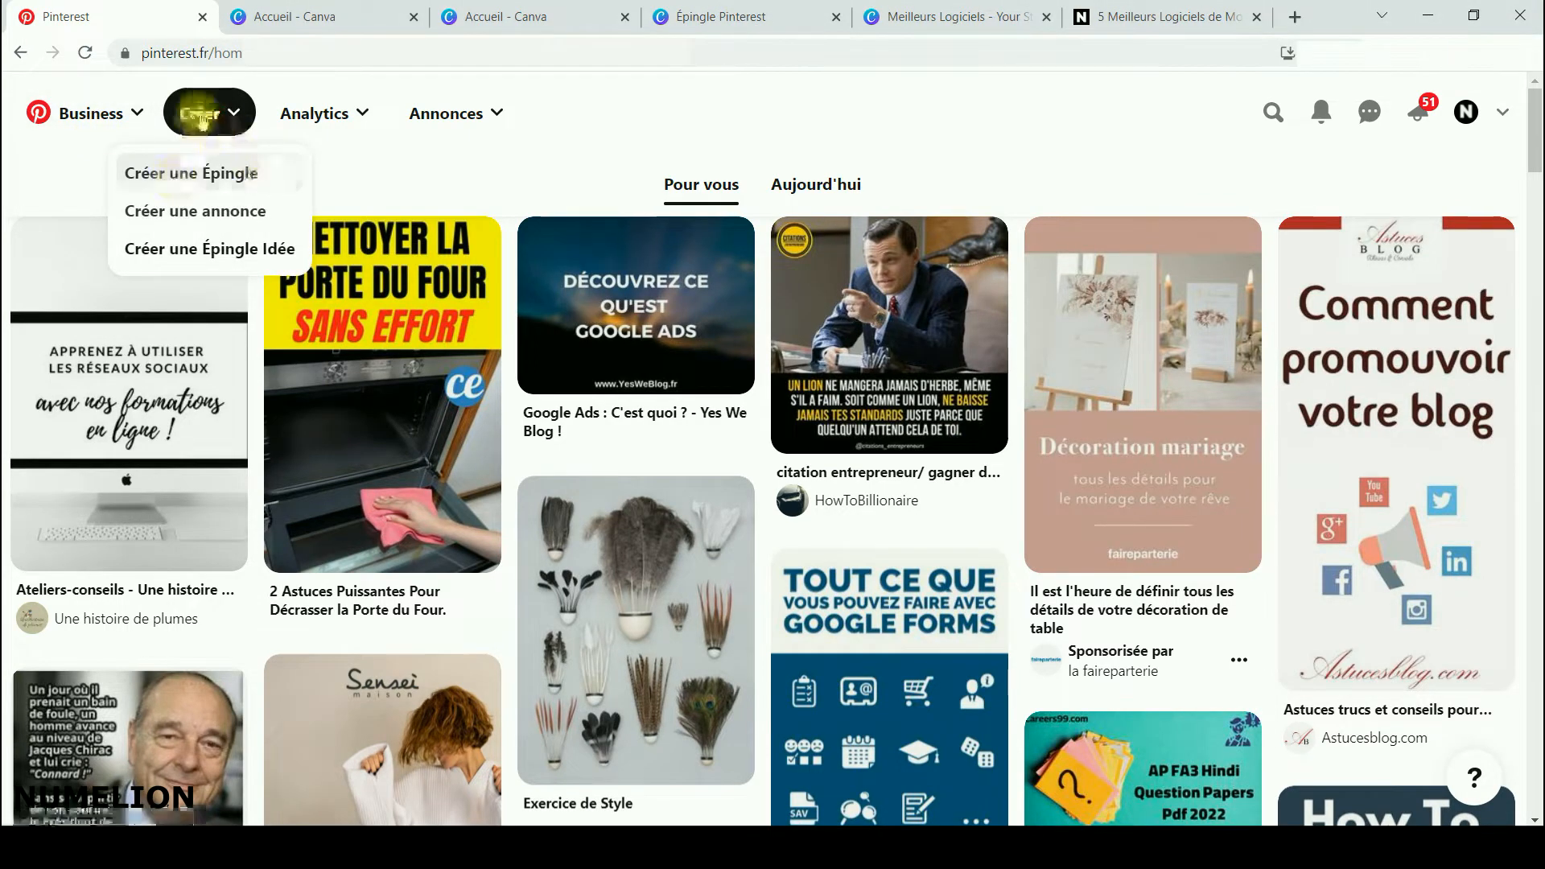
{"action": "left_click", "coordinate": [969, 121]}
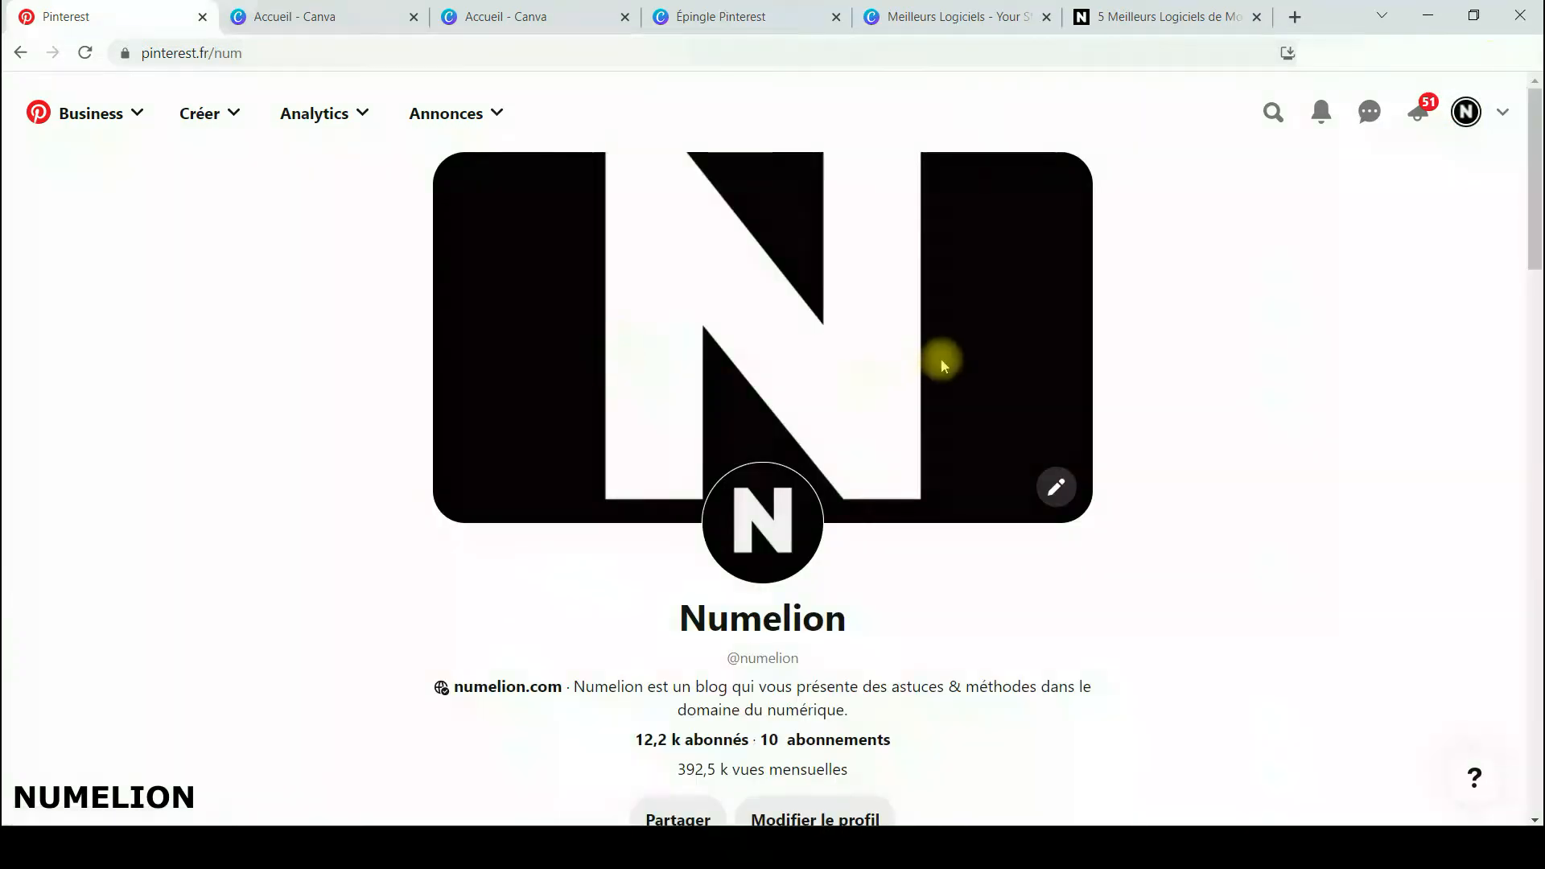
{"action": "scroll", "coordinate": [829, 507], "scroll_direction": "down", "scroll_amount": 2}
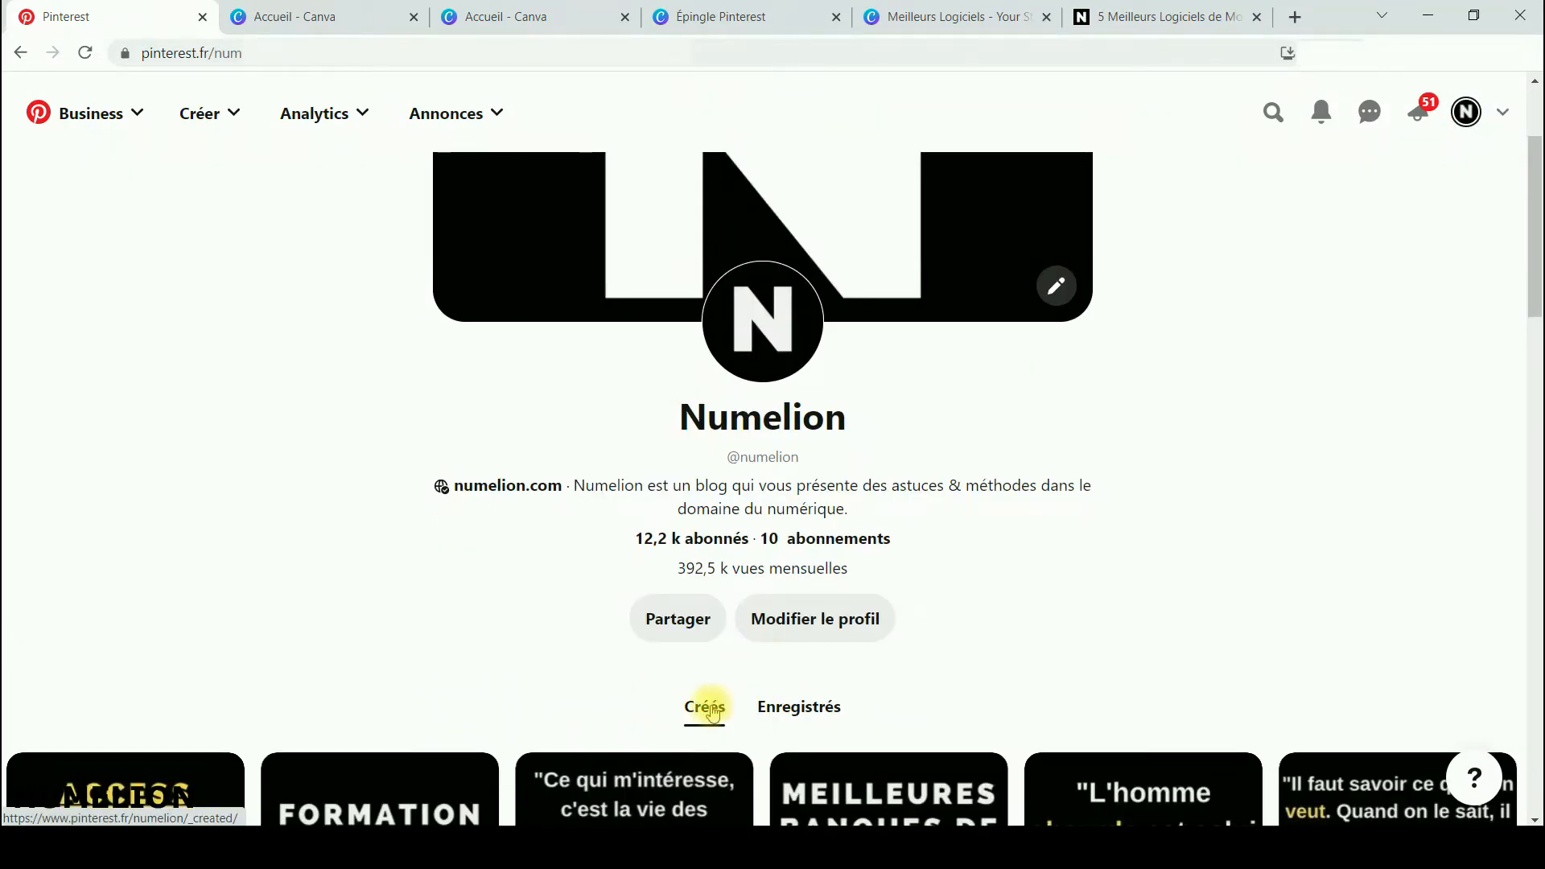
{"action": "scroll", "coordinate": [708, 707], "scroll_direction": "down", "scroll_amount": 2}
{"action": "left_click", "coordinate": [775, 514]}
{"action": "scroll", "coordinate": [680, 611], "scroll_direction": "down", "scroll_amount": 3}
{"action": "left_click", "coordinate": [626, 591]}
{"action": "scroll", "coordinate": [407, 552], "scroll_direction": "down", "scroll_amount": 5}
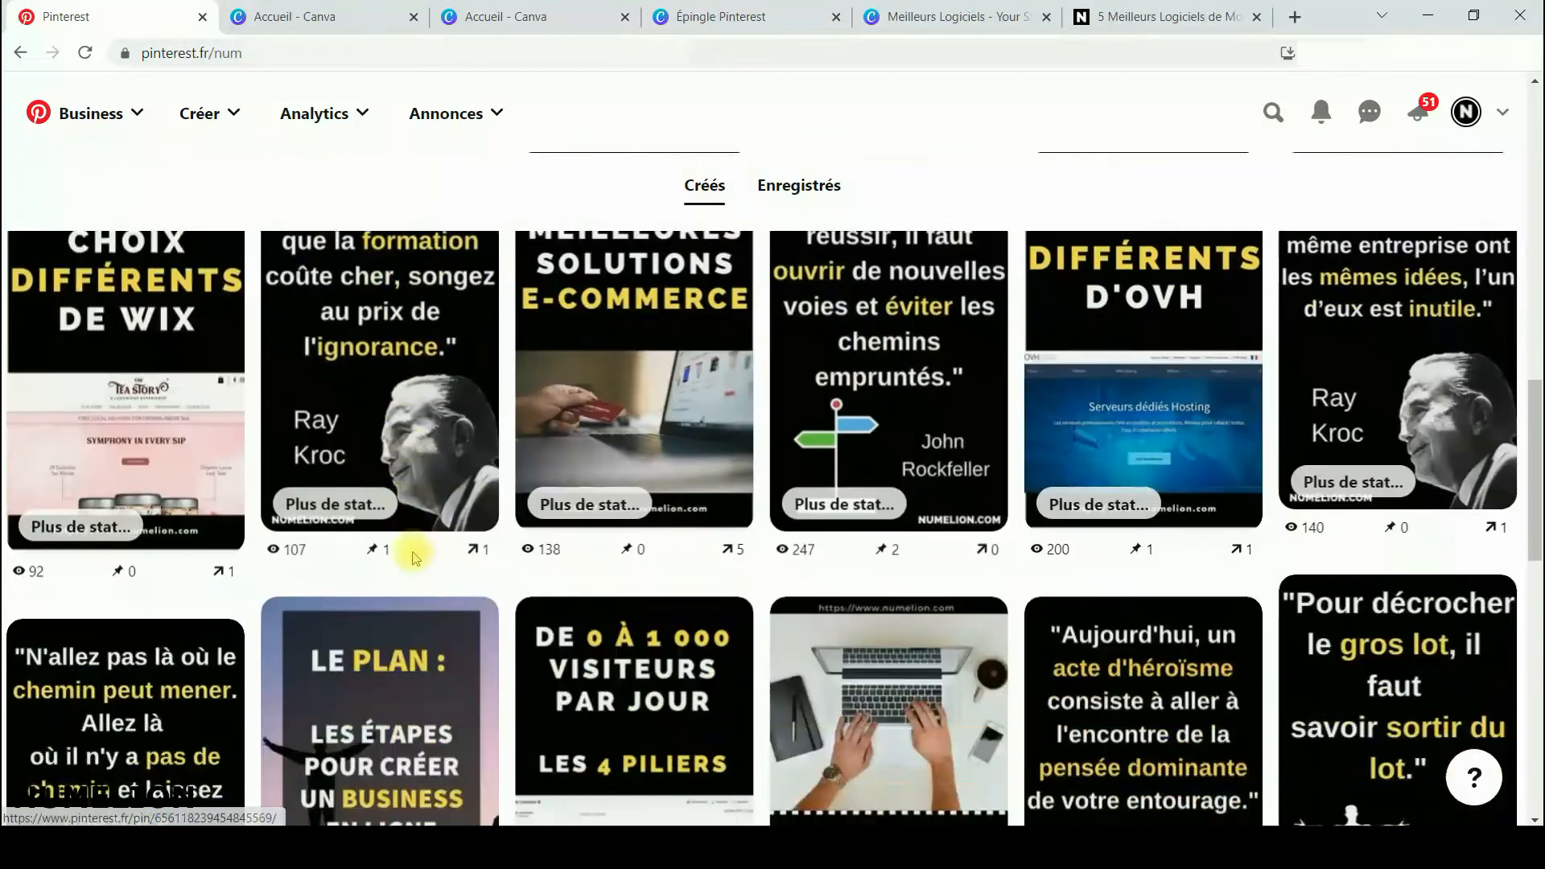
{"action": "scroll", "coordinate": [480, 613], "scroll_direction": "up", "scroll_amount": 8}
{"action": "scroll", "coordinate": [481, 613], "scroll_direction": "down", "scroll_amount": 5}
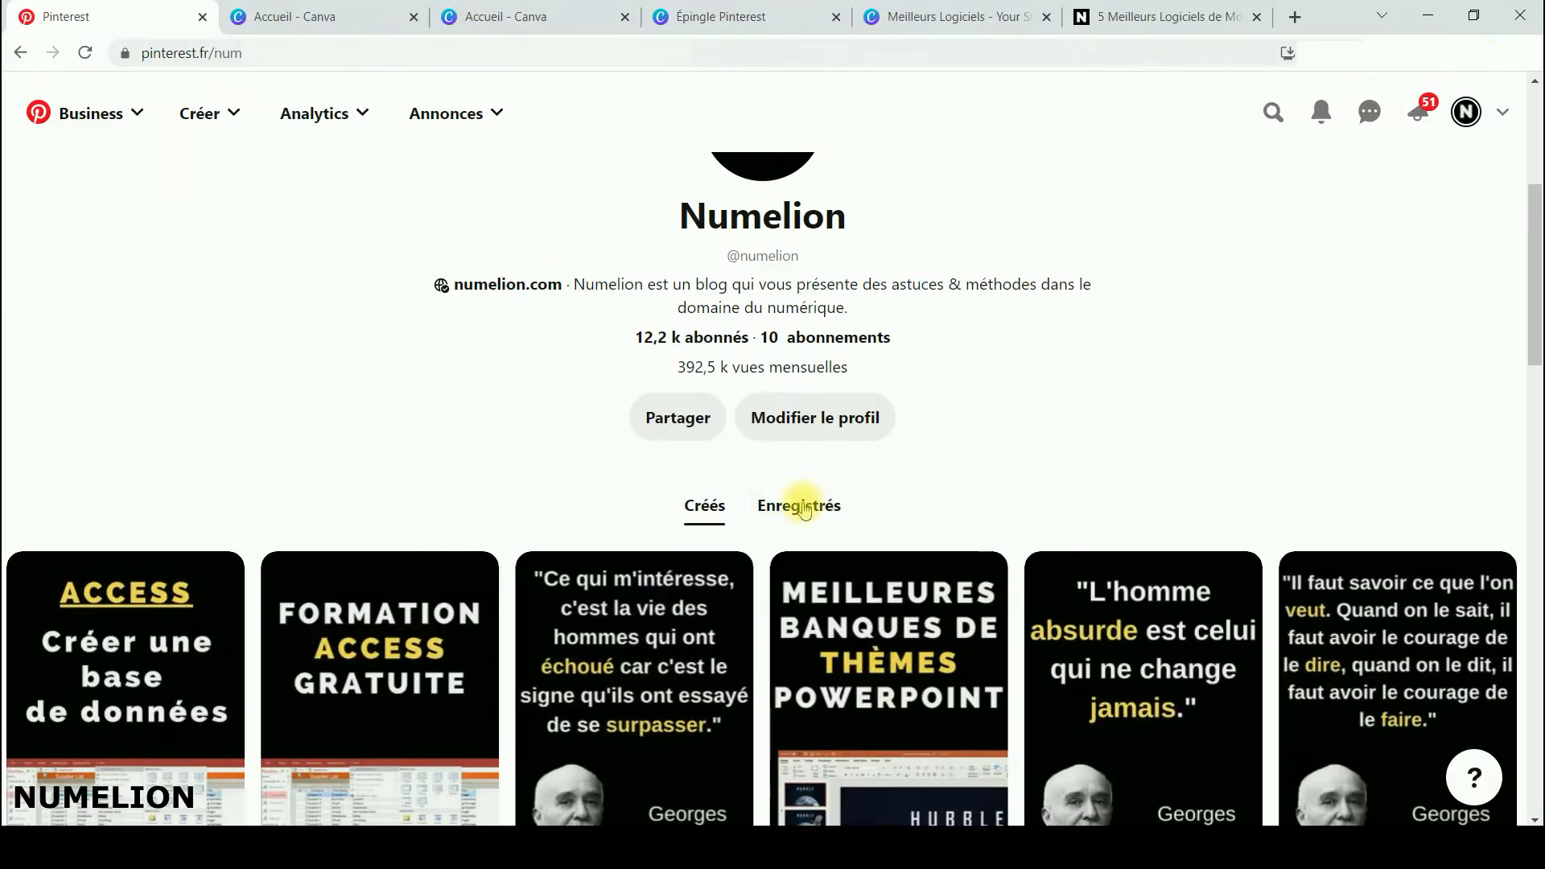
- Show the profile's saved boards and open the creation choices for them
{"action": "left_click", "coordinate": [800, 507]}
{"action": "scroll", "coordinate": [1537, 708], "scroll_direction": "down", "scroll_amount": 5}
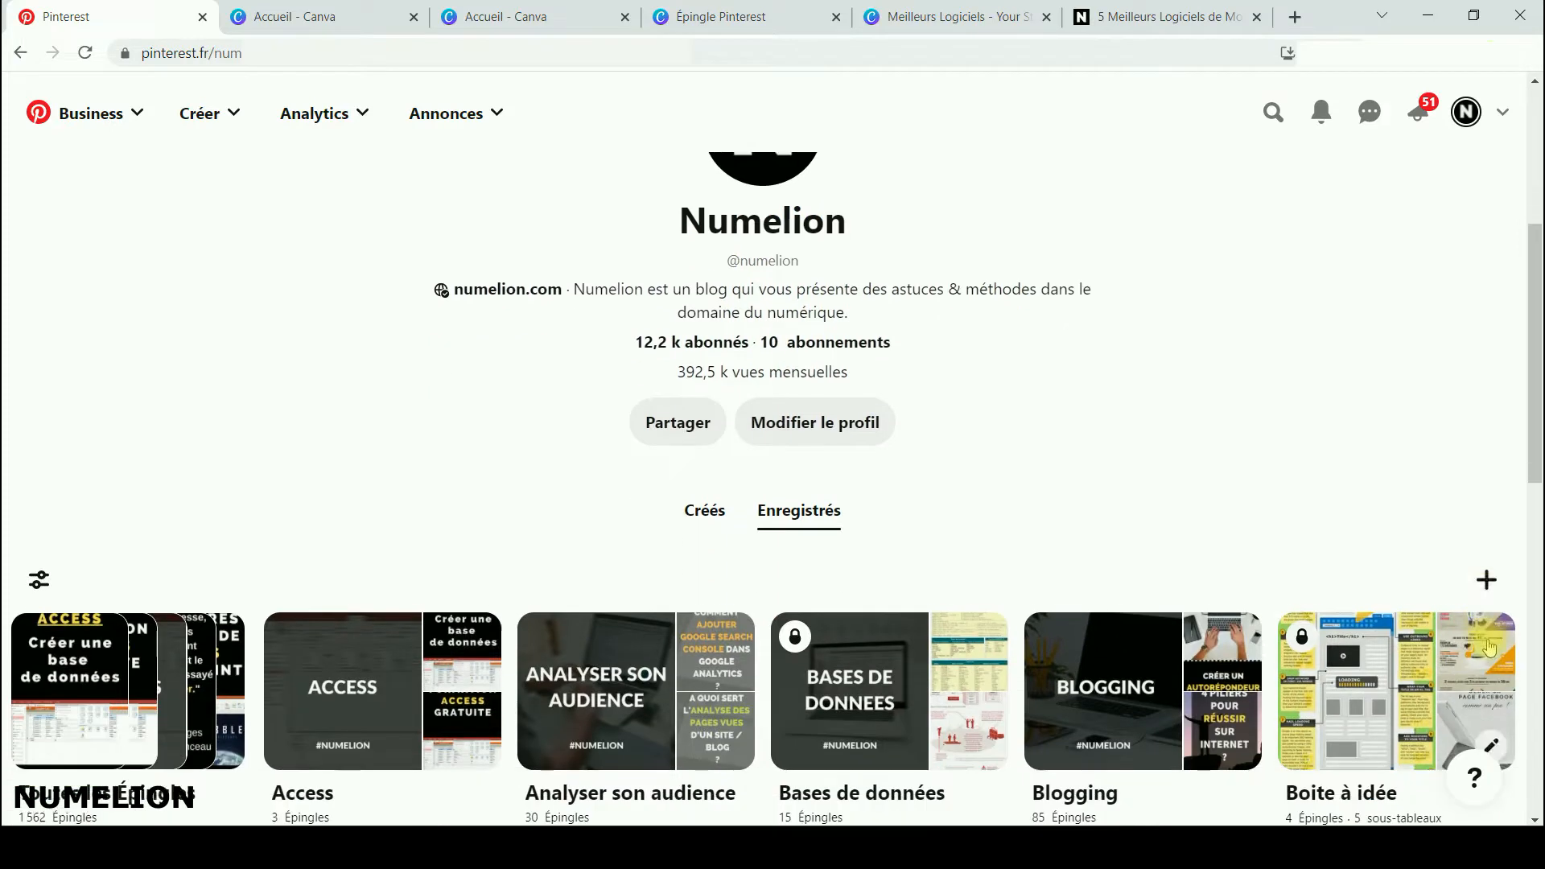
{"action": "left_click", "coordinate": [1485, 574]}
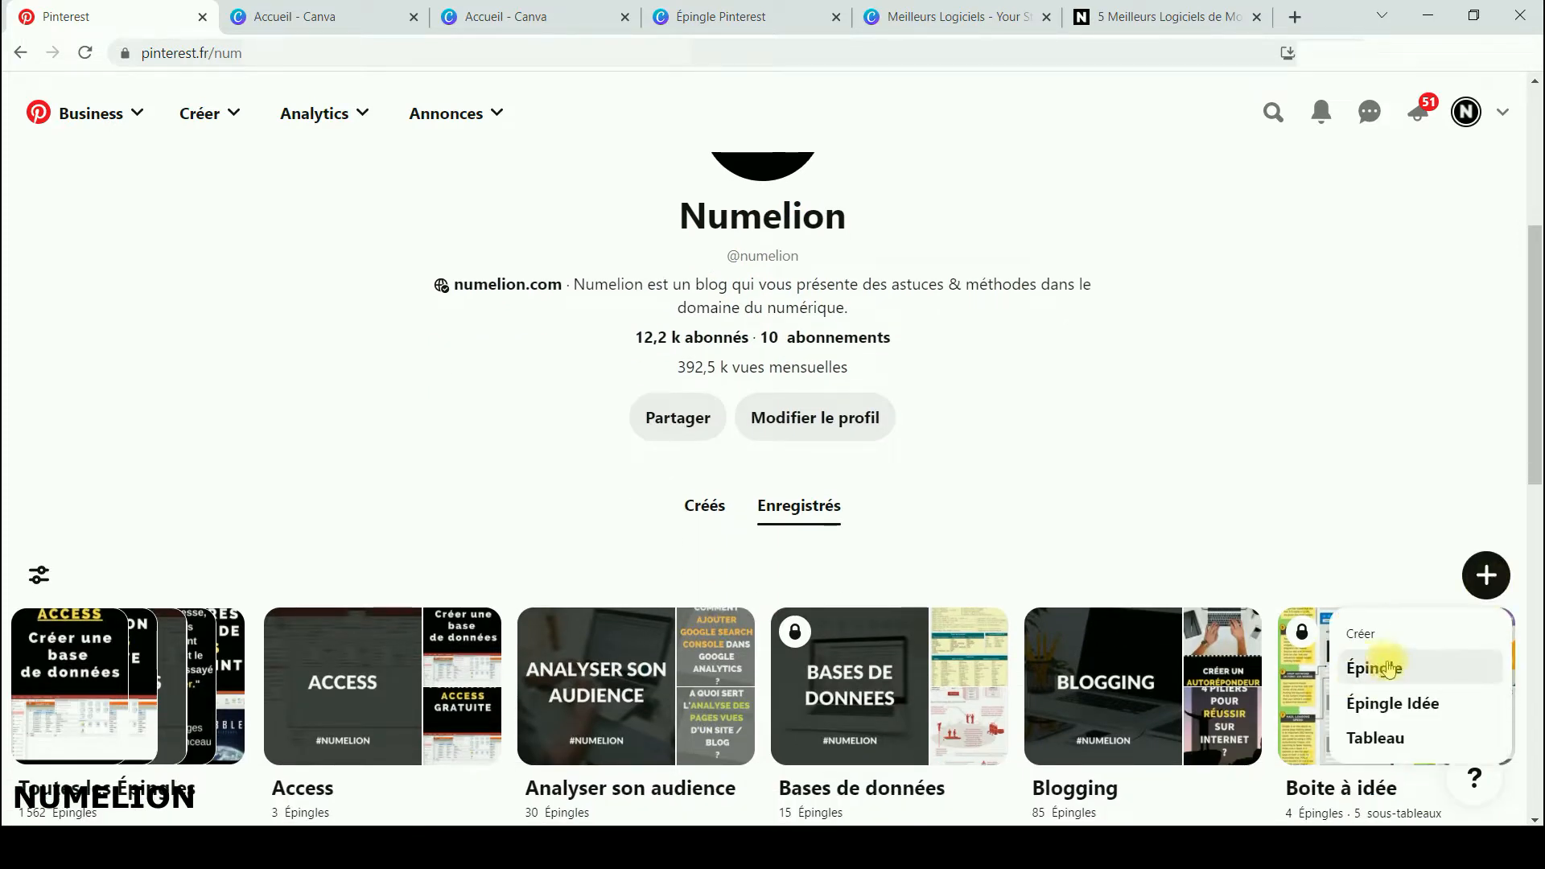
- Open the pin builder with a blank form for creating a pin
{"action": "scroll", "coordinate": [1366, 673], "scroll_direction": "up", "scroll_amount": 5}
{"action": "left_click", "coordinate": [205, 113]}
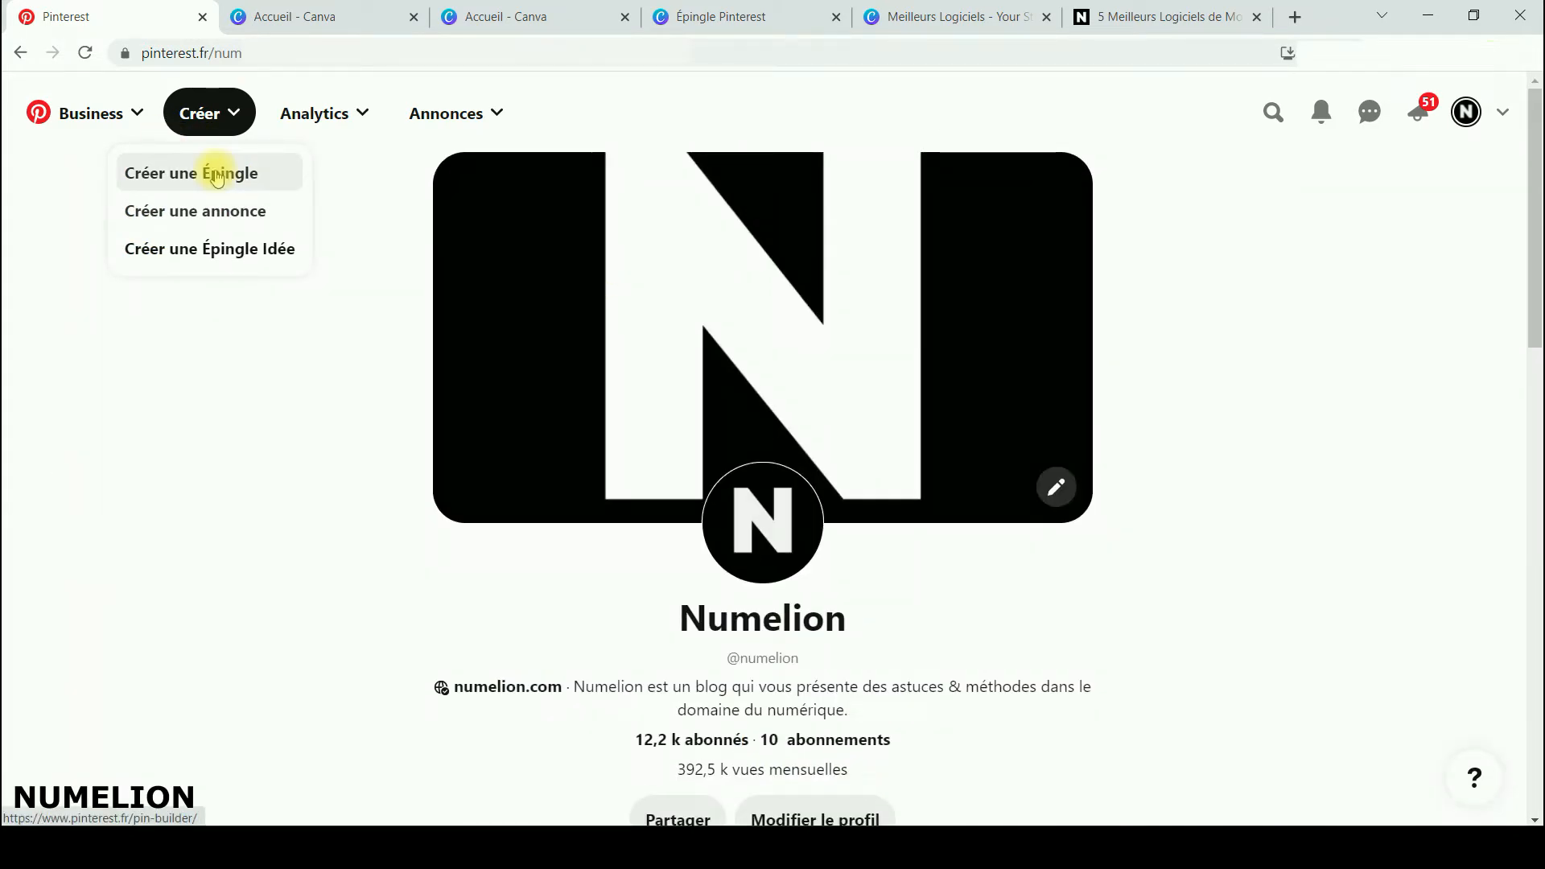
{"action": "left_click", "coordinate": [216, 176]}
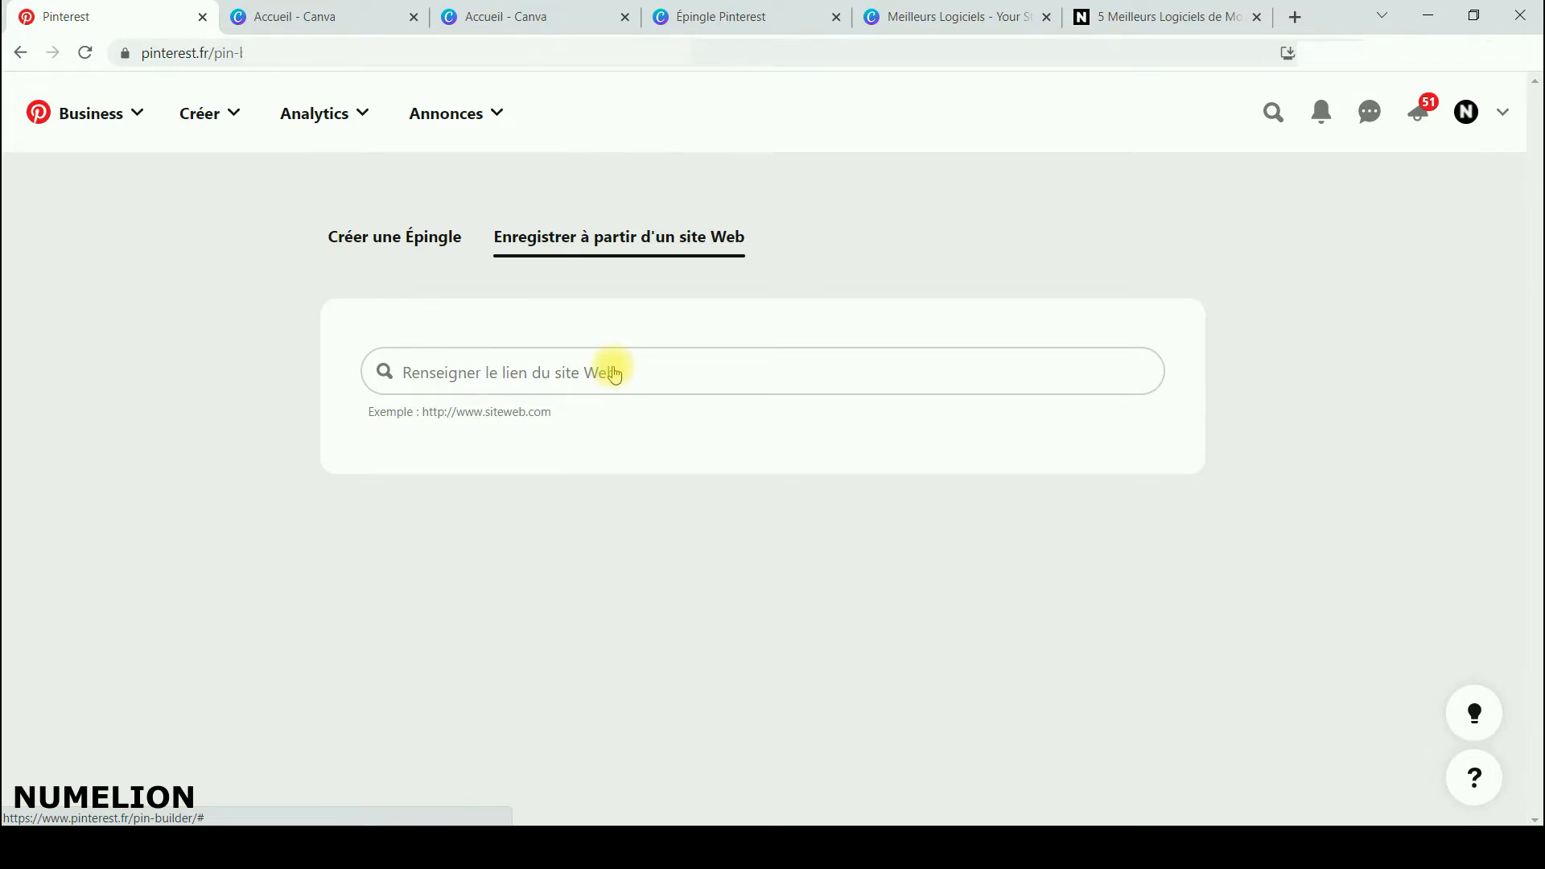
{"action": "left_click", "coordinate": [421, 245]}
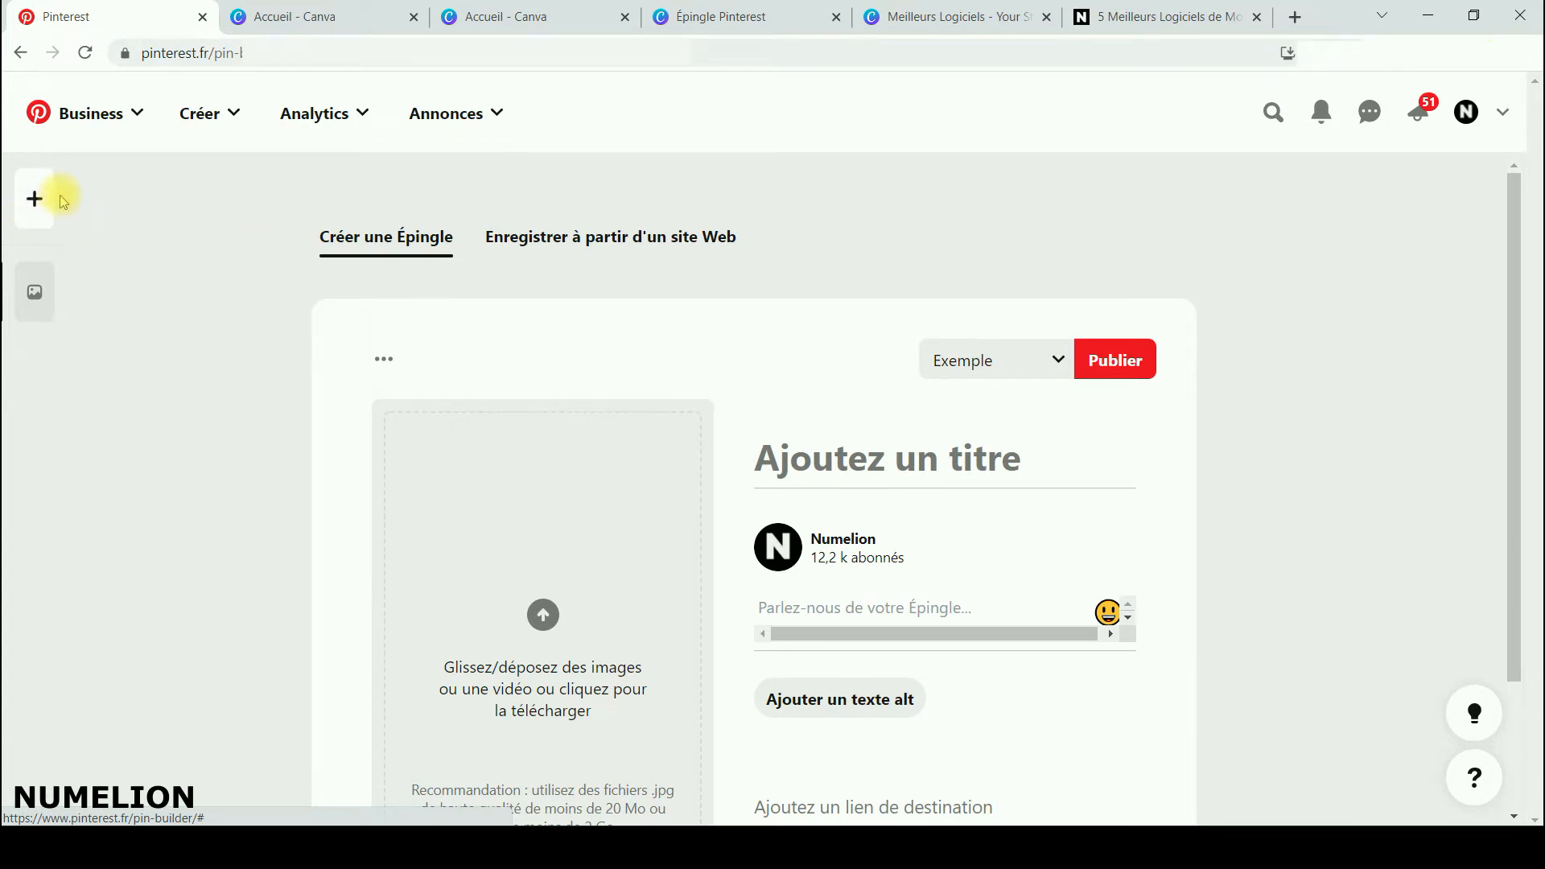
- Add two more blank pin drafts in the pin builder and look through them
{"action": "left_click", "coordinate": [35, 198]}
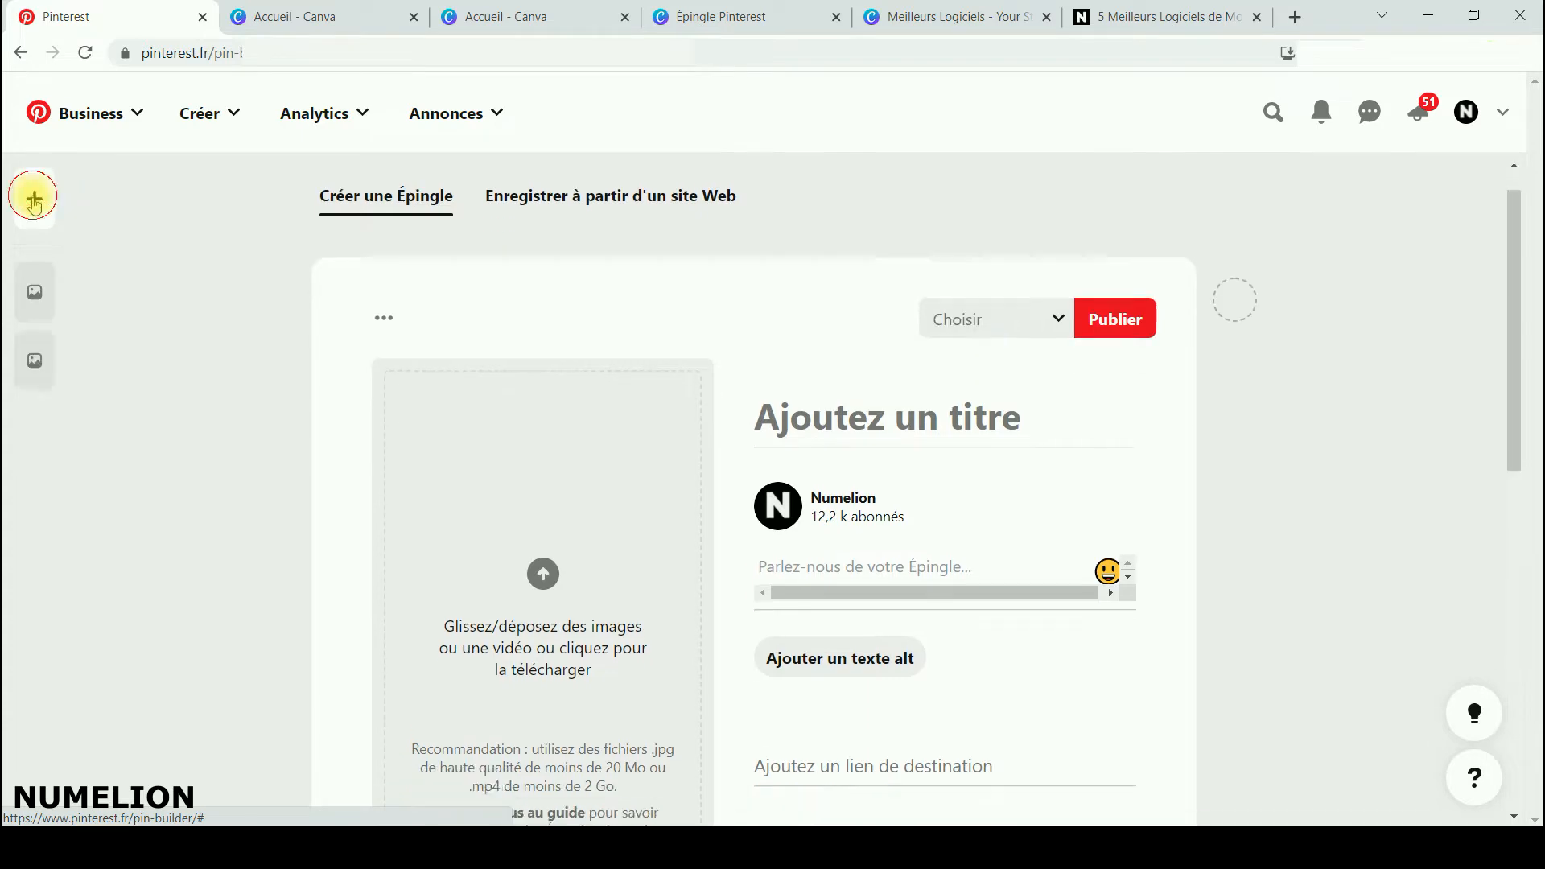
{"action": "left_click", "coordinate": [34, 369]}
{"action": "left_click", "coordinate": [35, 198]}
{"action": "scroll", "coordinate": [597, 458], "scroll_direction": "up", "scroll_amount": 7}
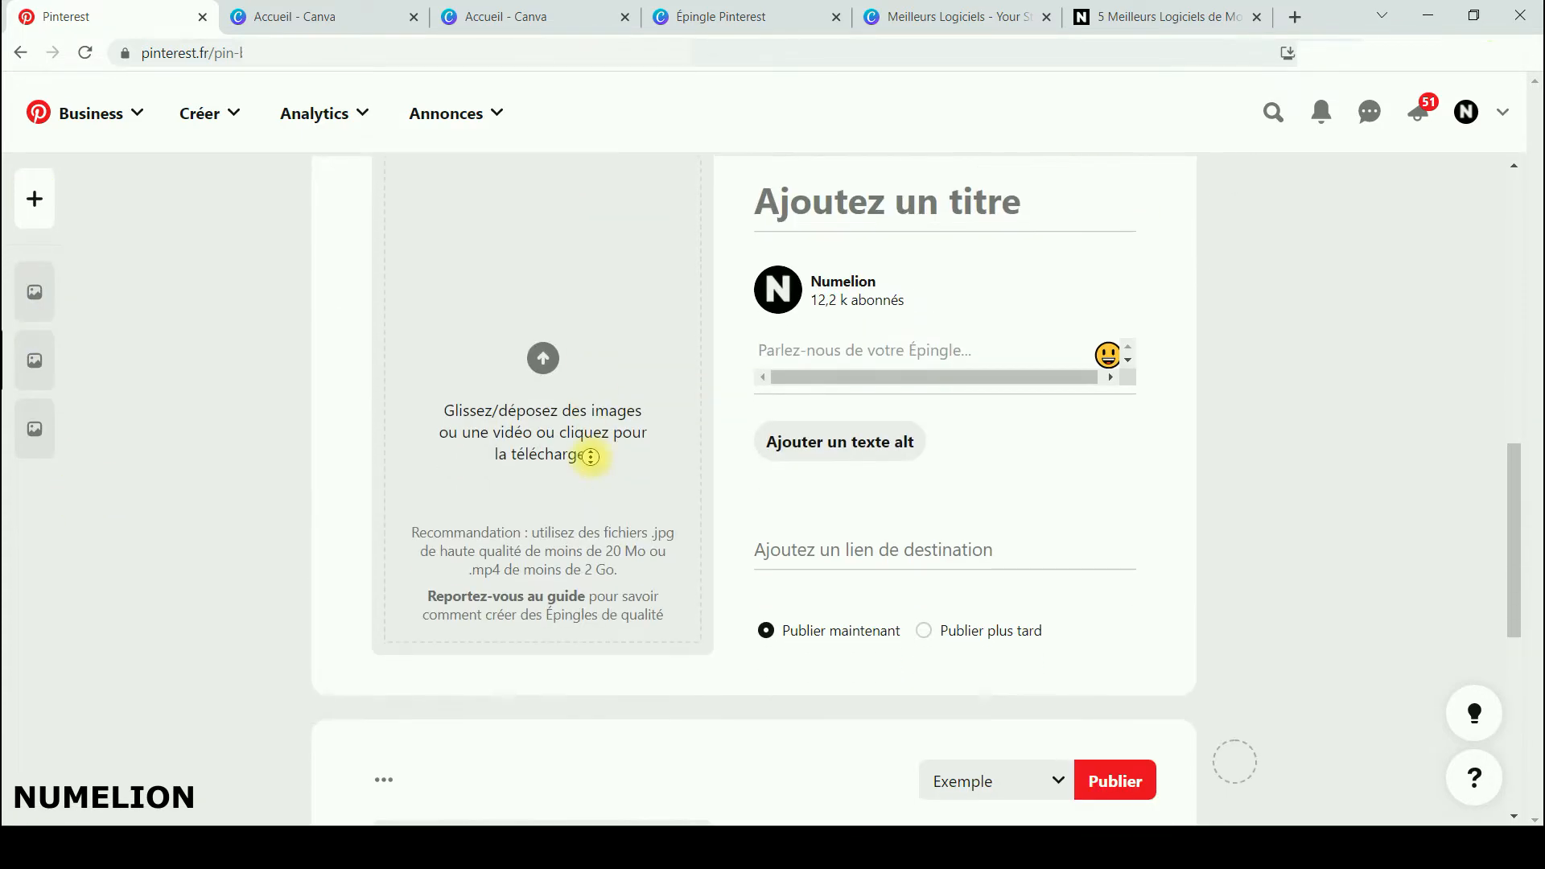
{"action": "left_click", "coordinate": [200, 447]}
{"action": "scroll", "coordinate": [212, 448], "scroll_direction": "up", "scroll_amount": 1}
{"action": "scroll", "coordinate": [214, 445], "scroll_direction": "down", "scroll_amount": 1}
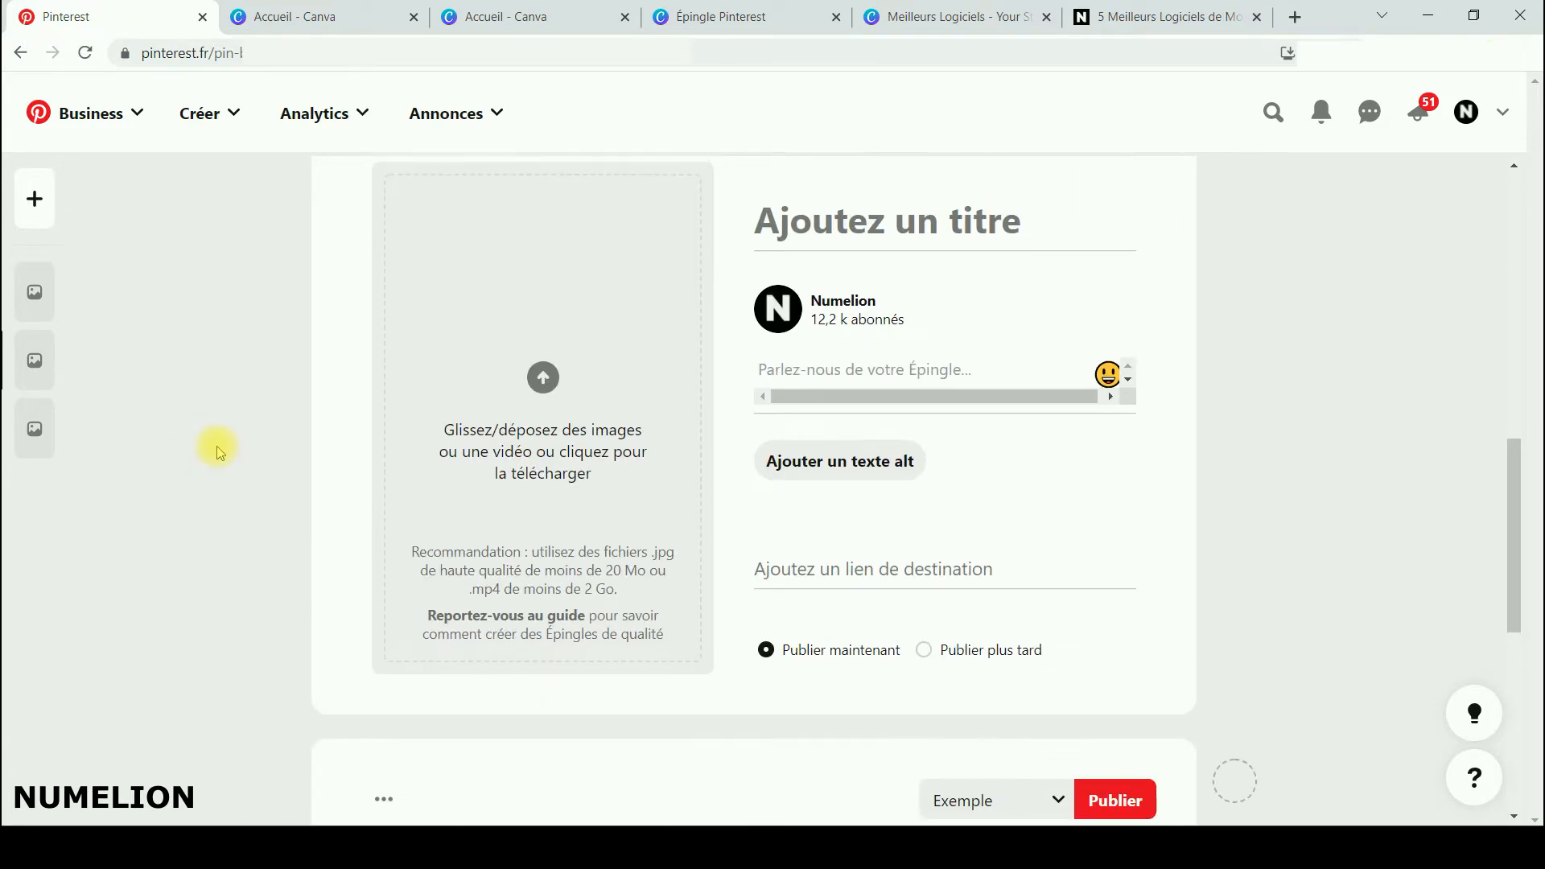
{"action": "scroll", "coordinate": [214, 445], "scroll_direction": "up", "scroll_amount": 3}
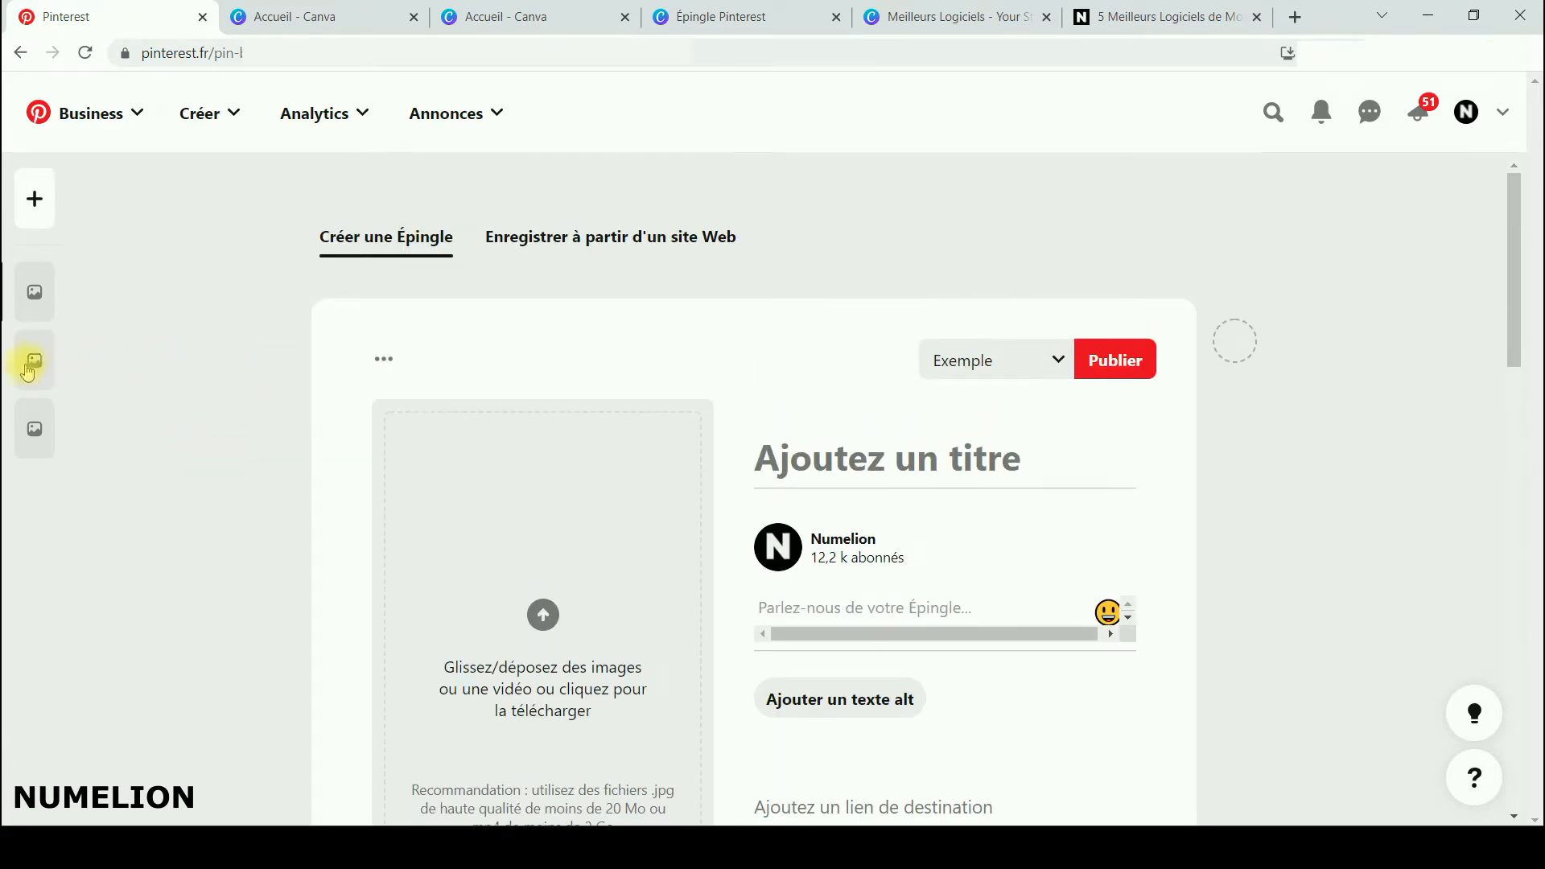
- Delete the two extra blank pin drafts, keeping a single one
{"action": "left_click", "coordinate": [384, 364]}
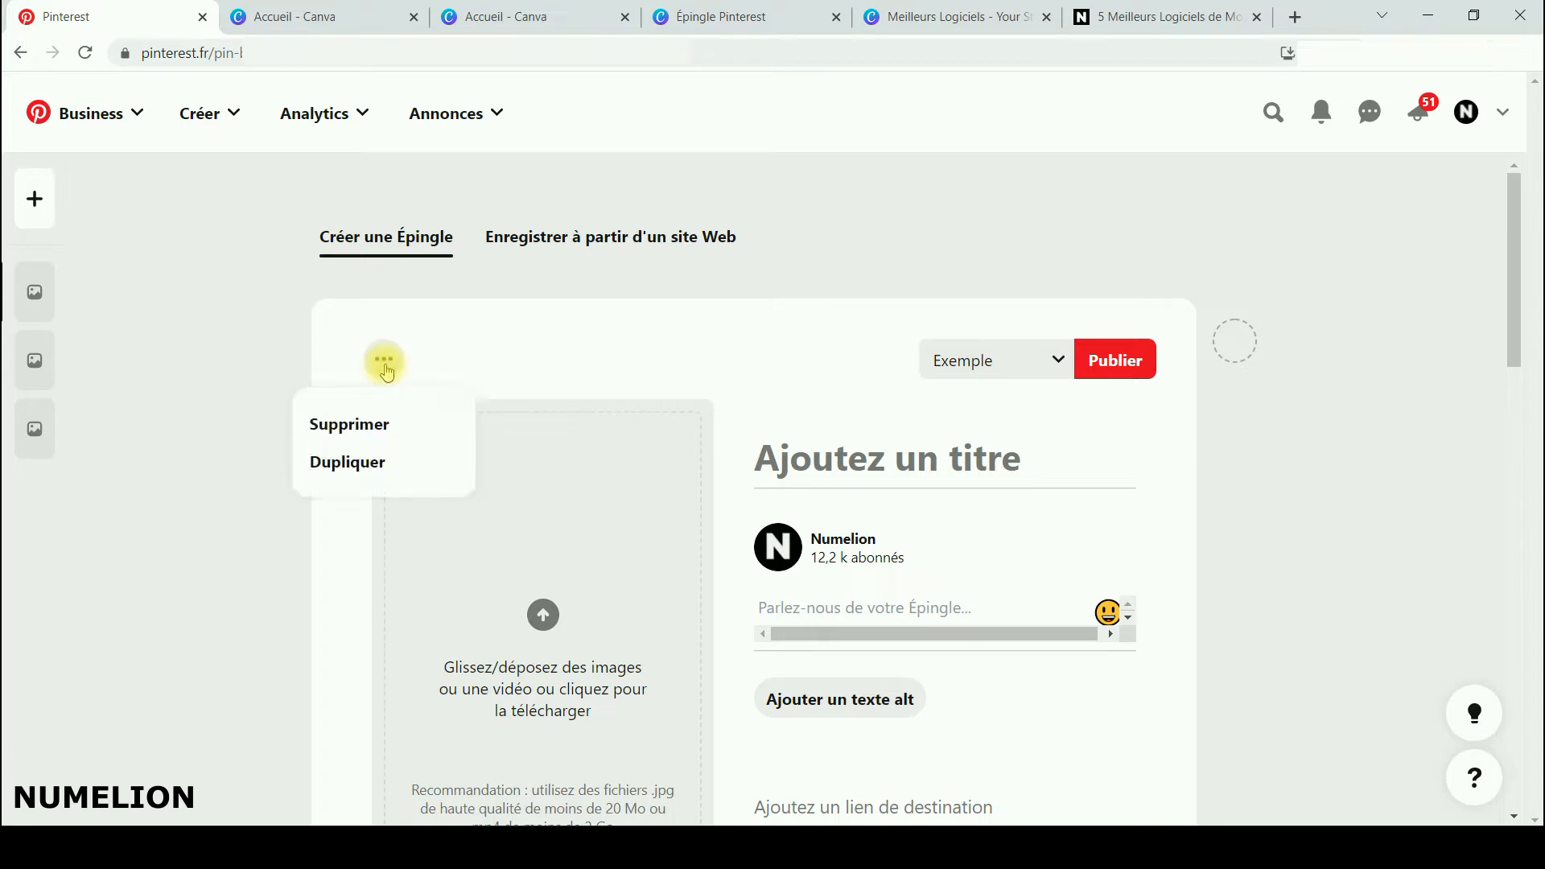
{"action": "left_click", "coordinate": [336, 426]}
{"action": "left_click", "coordinate": [384, 358]}
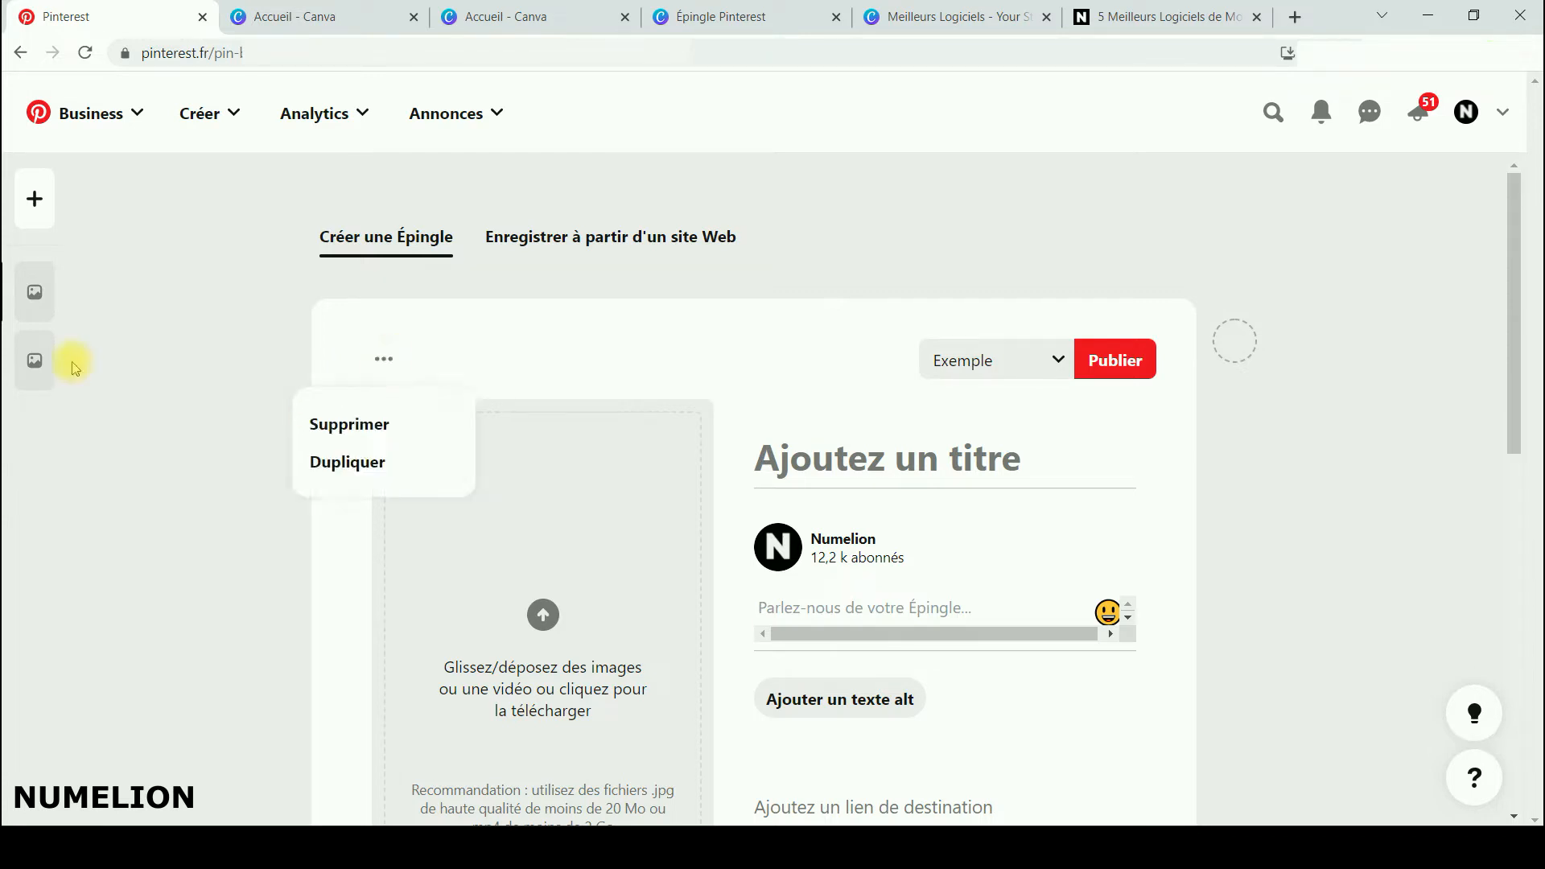
{"action": "left_click", "coordinate": [349, 424]}
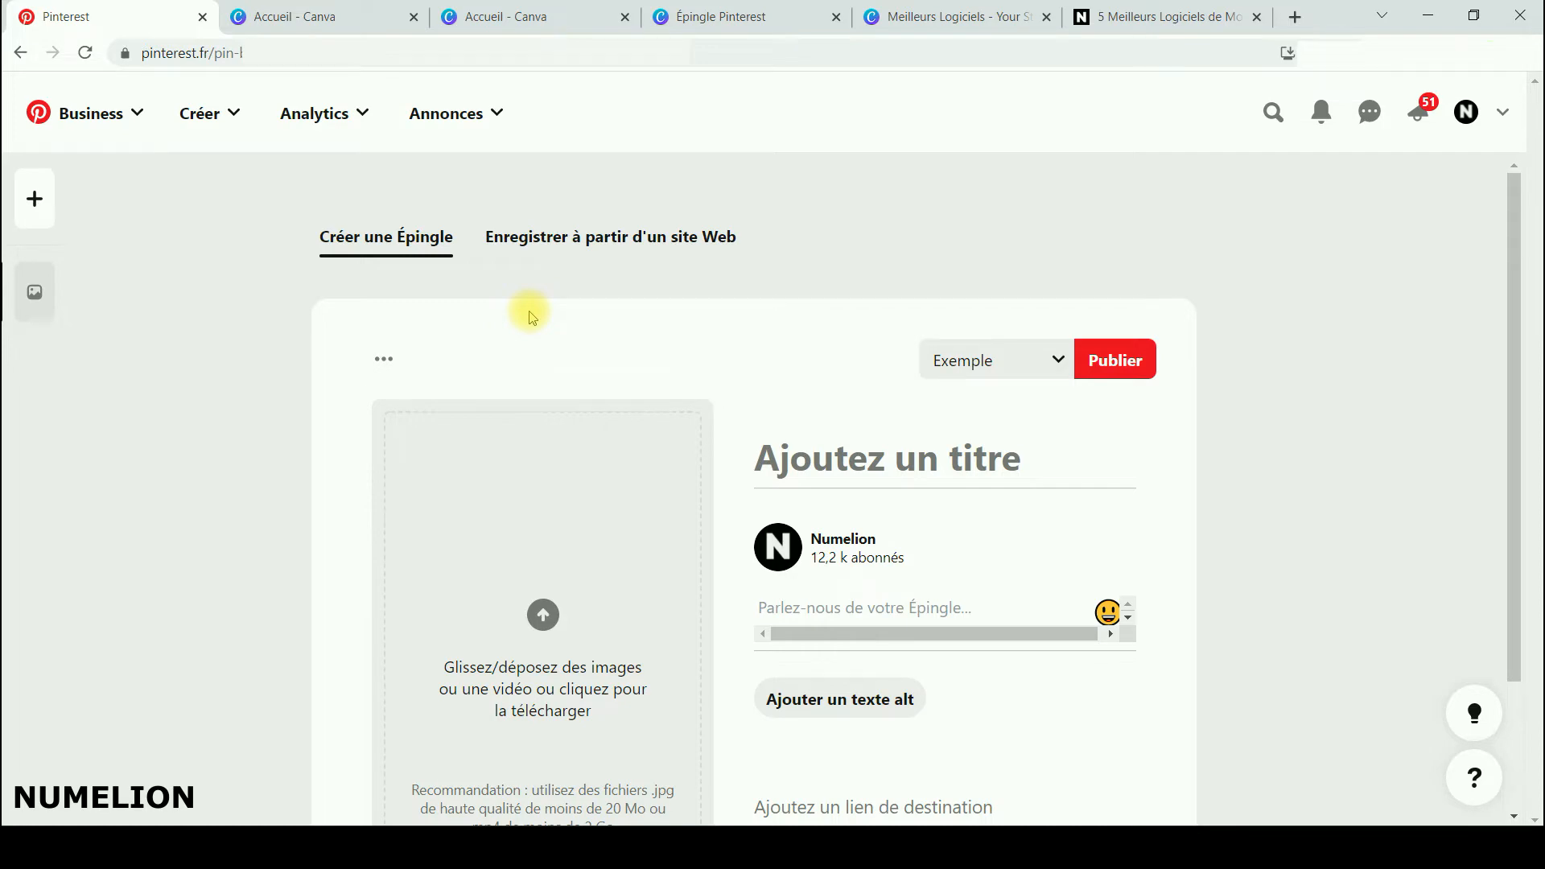
- Switch to Canva and examine the template categories and the Découvrir topics on its home page
{"action": "left_click", "coordinate": [337, 14]}
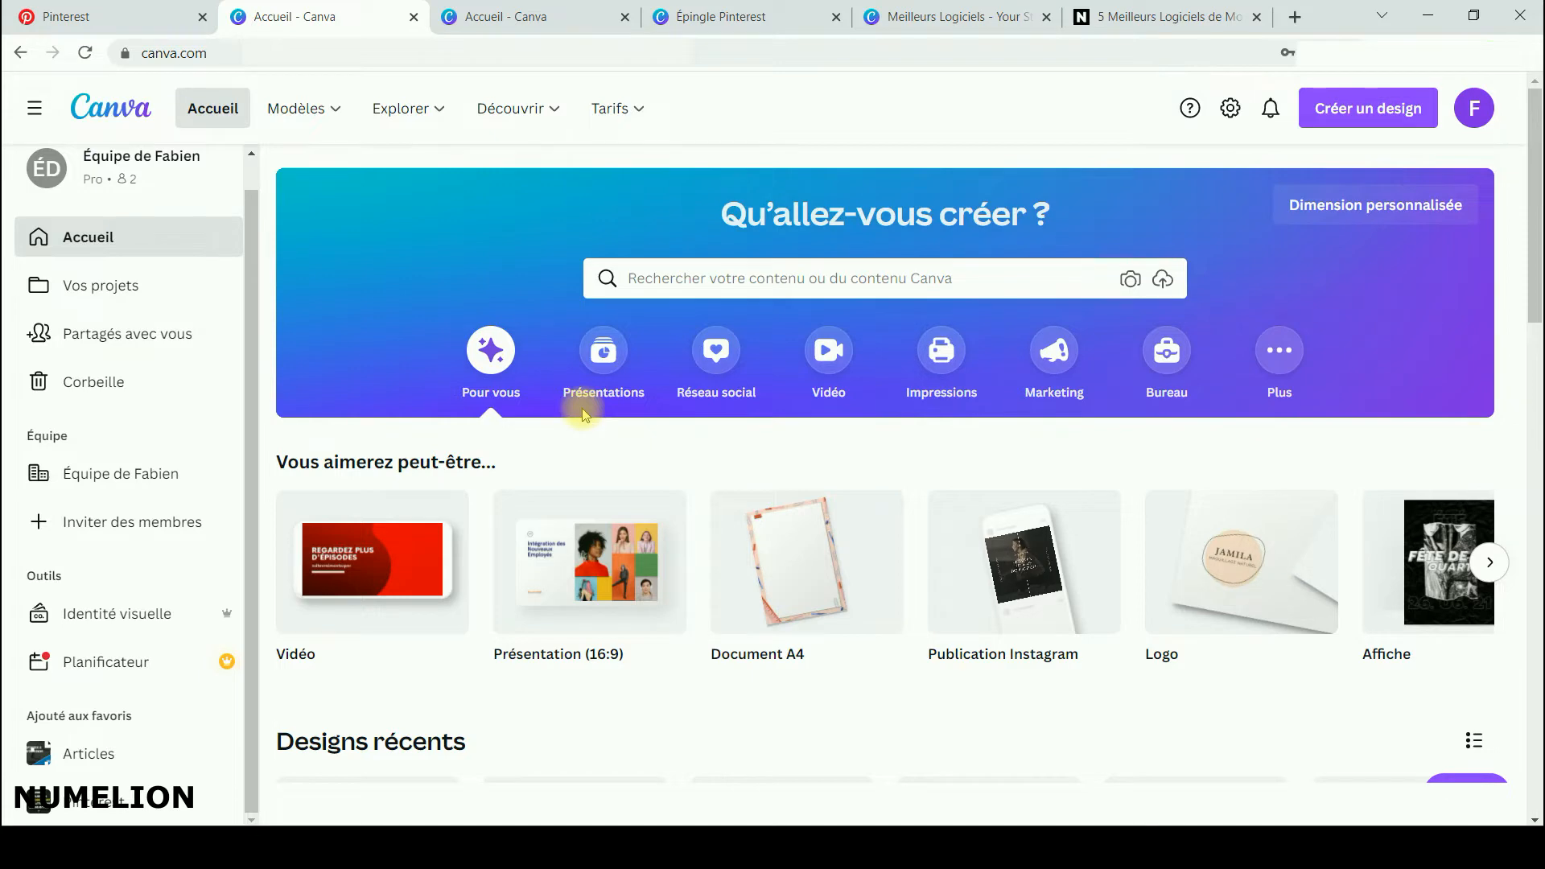
{"action": "mouse_move", "coordinate": [306, 121]}
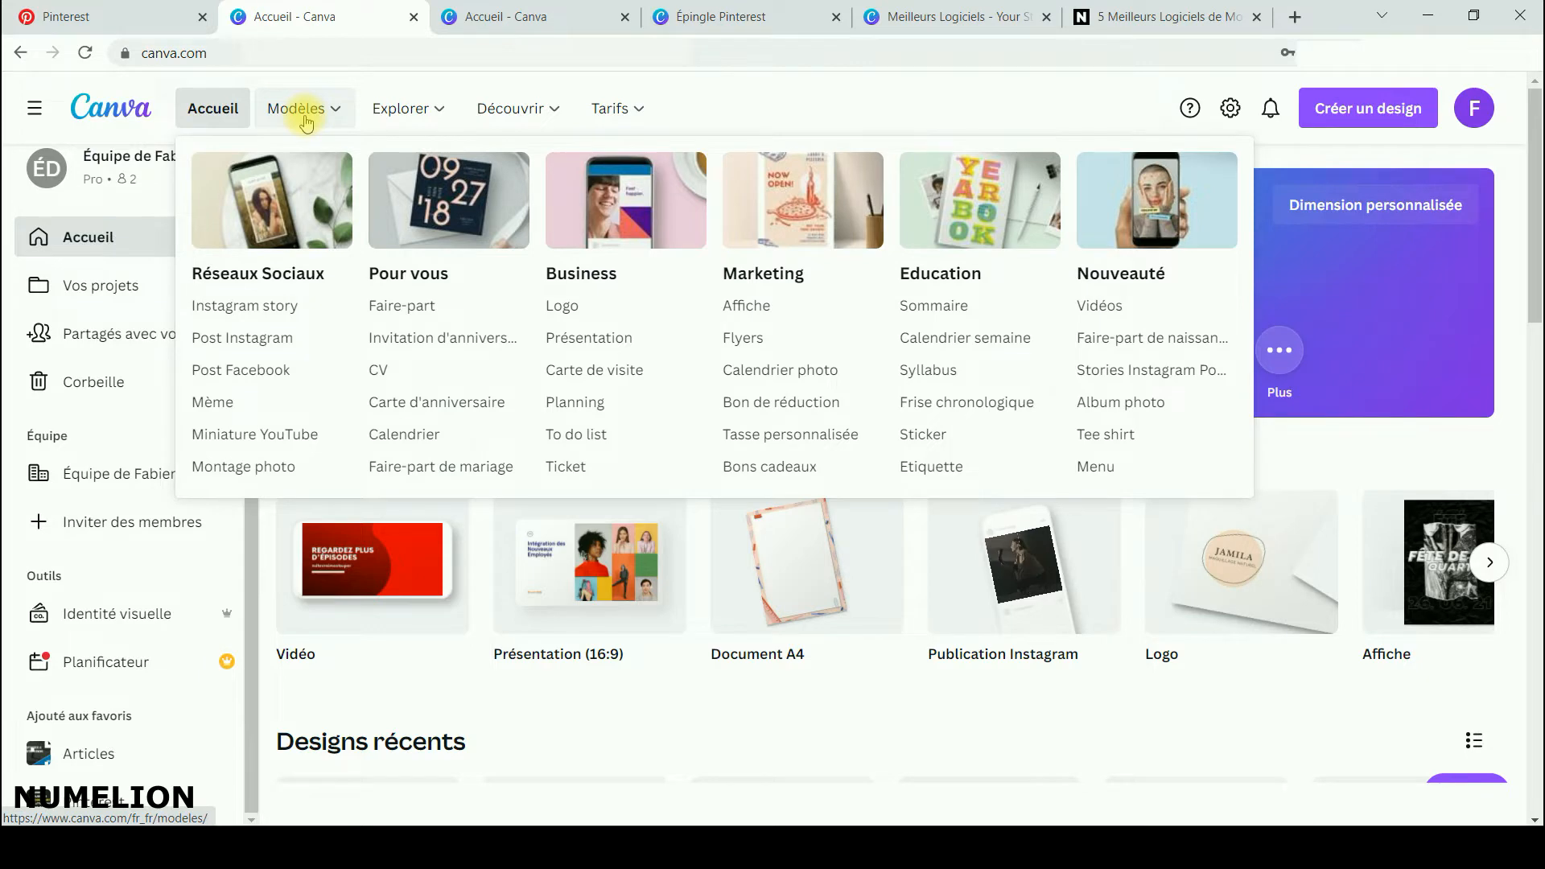
{"action": "mouse_move", "coordinate": [414, 108]}
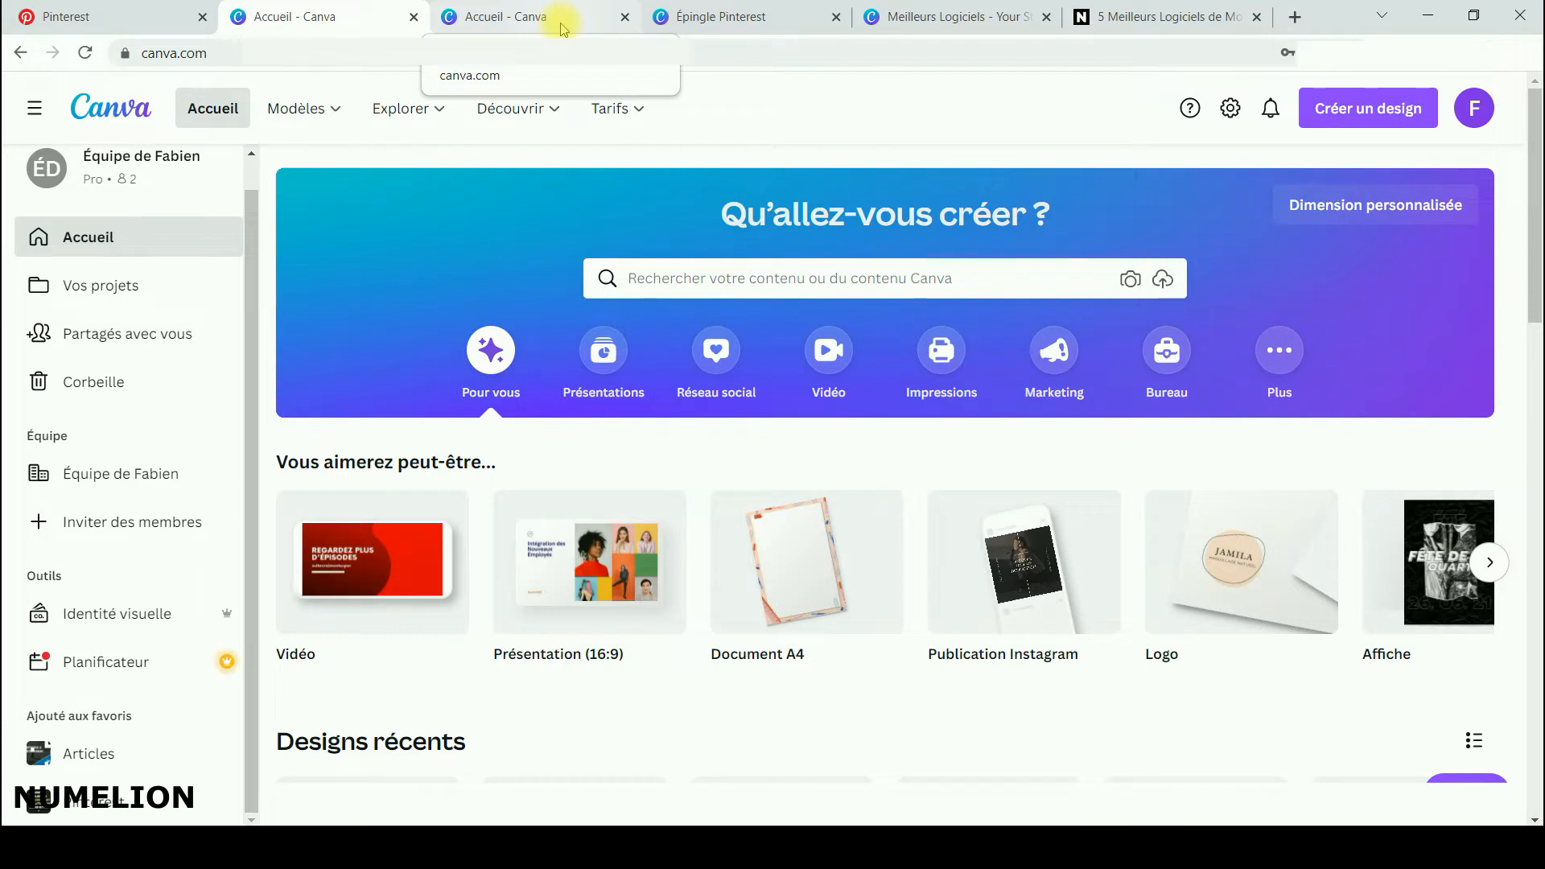
{"action": "mouse_move", "coordinate": [561, 143]}
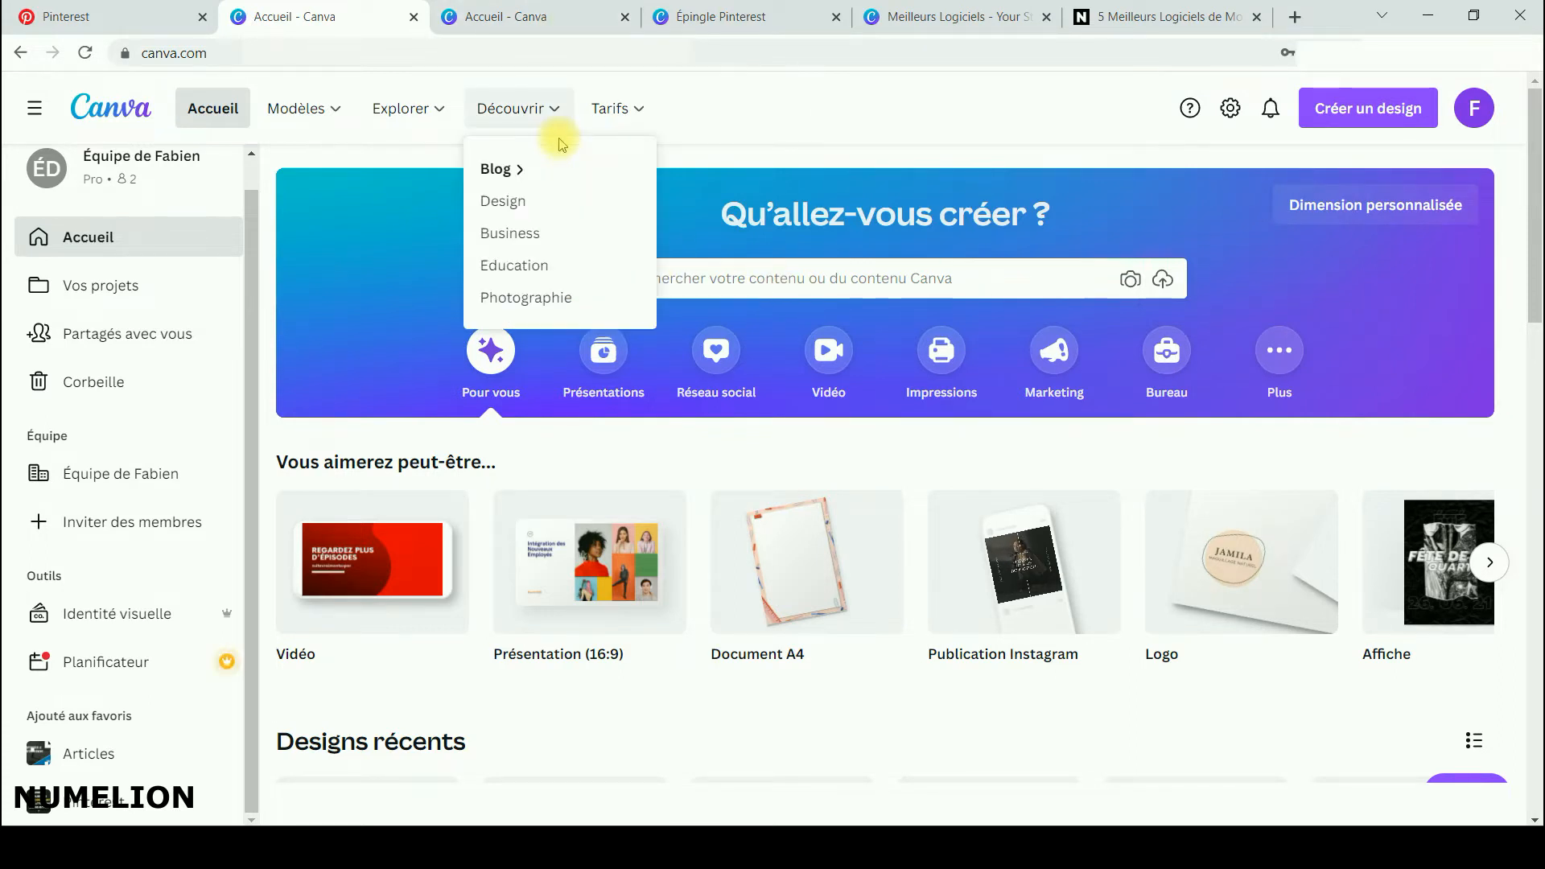
- Review the Canva search suggestions for "pinterest" and browse the Épingle Pinterest (1 080 x 1 920) templates
{"action": "left_click", "coordinate": [515, 16]}
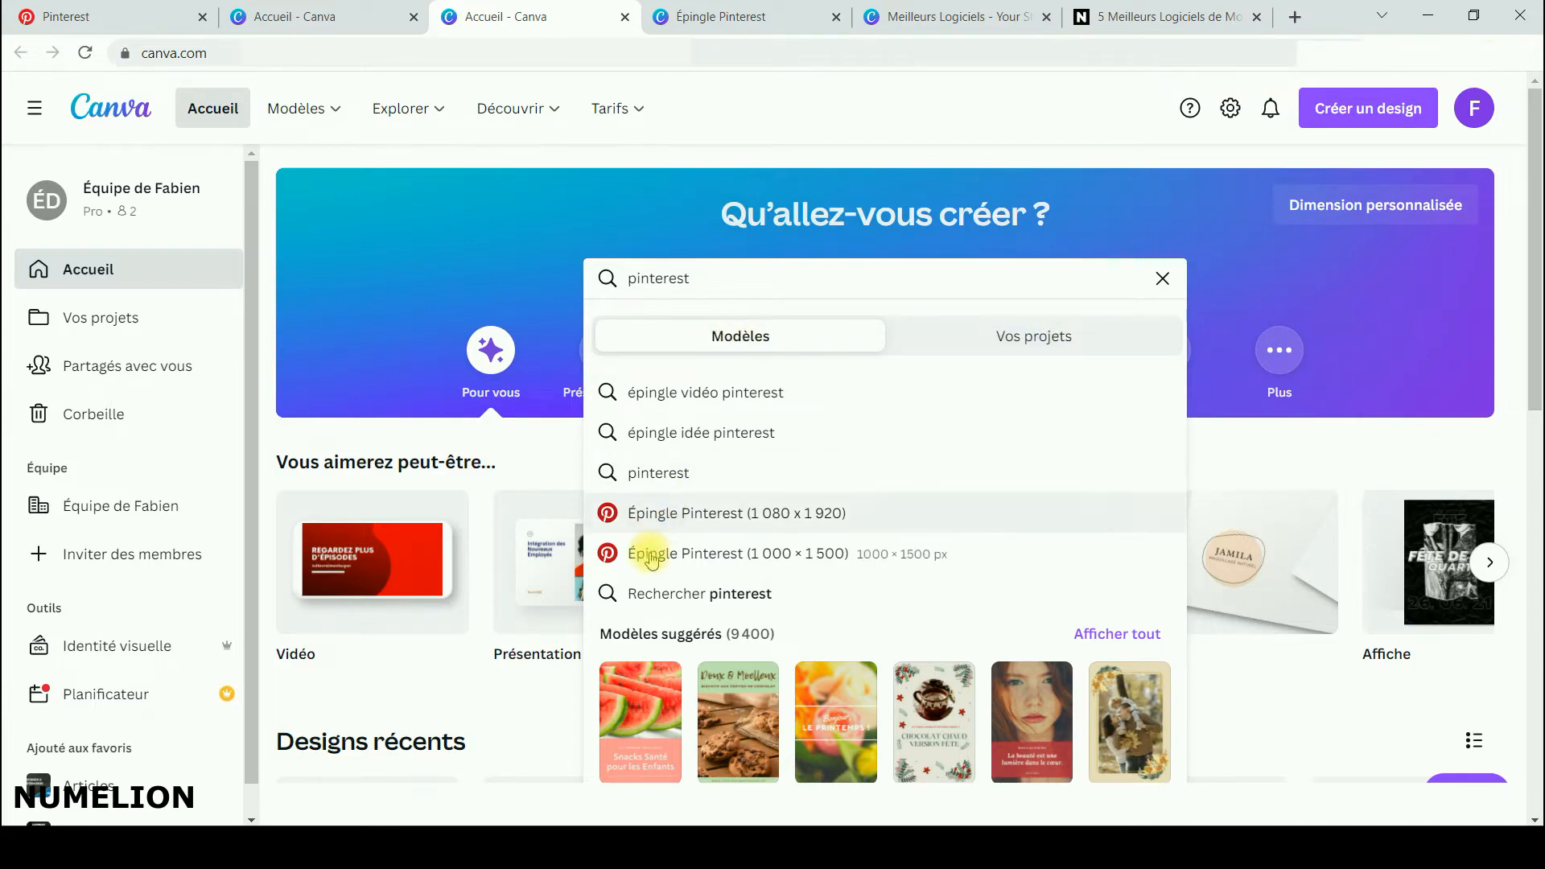
{"action": "left_click", "coordinate": [709, 18]}
{"action": "scroll", "coordinate": [349, 370], "scroll_direction": "down", "scroll_amount": 8}
{"action": "scroll", "coordinate": [349, 370], "scroll_direction": "down", "scroll_amount": 5}
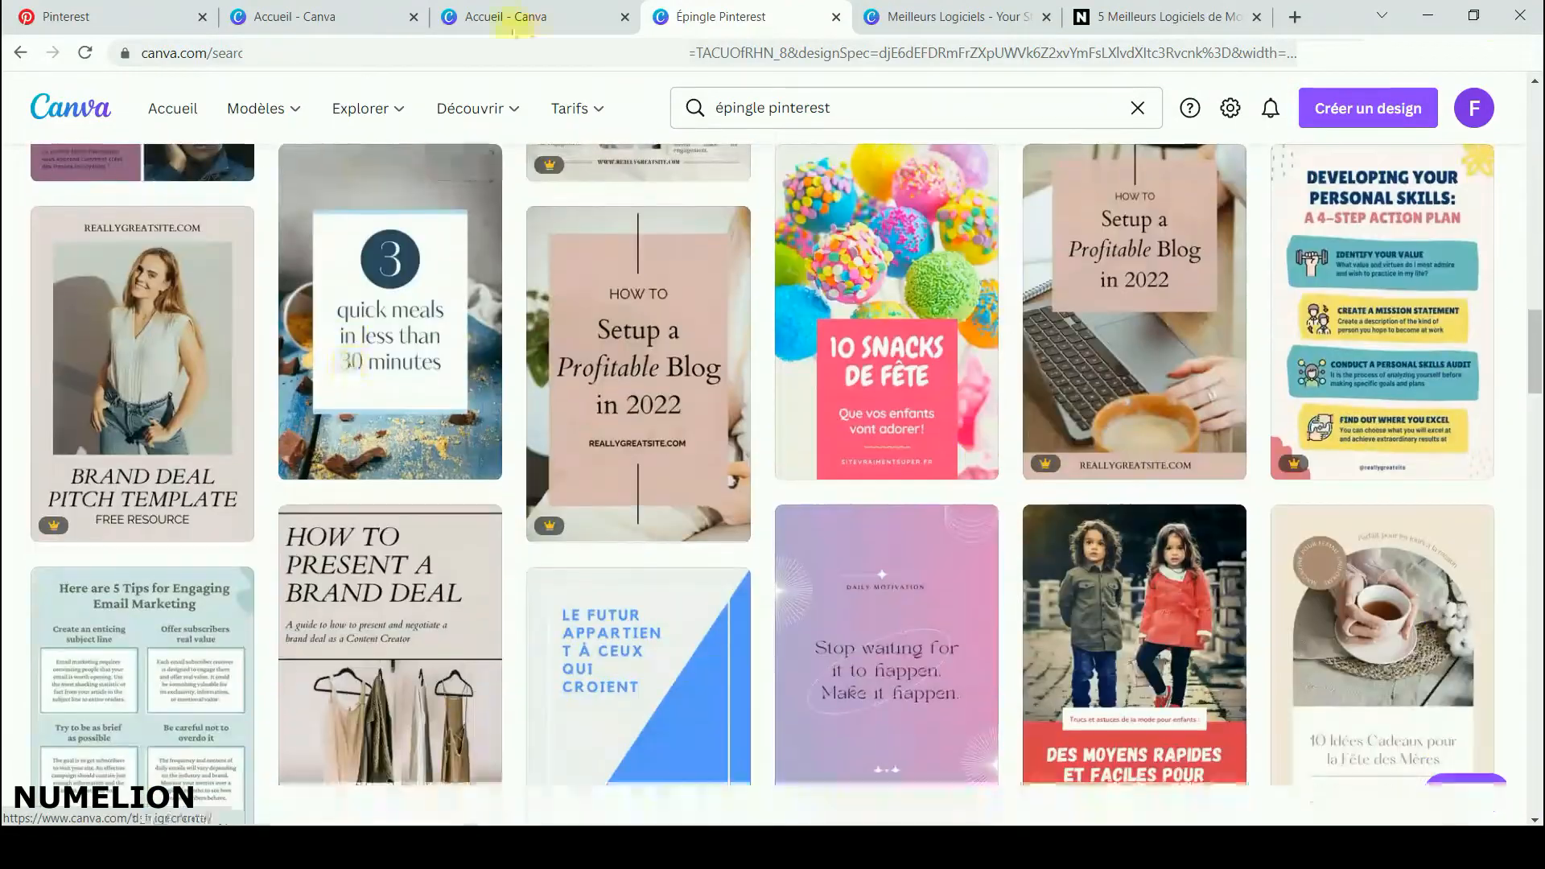
{"action": "left_click", "coordinate": [505, 16]}
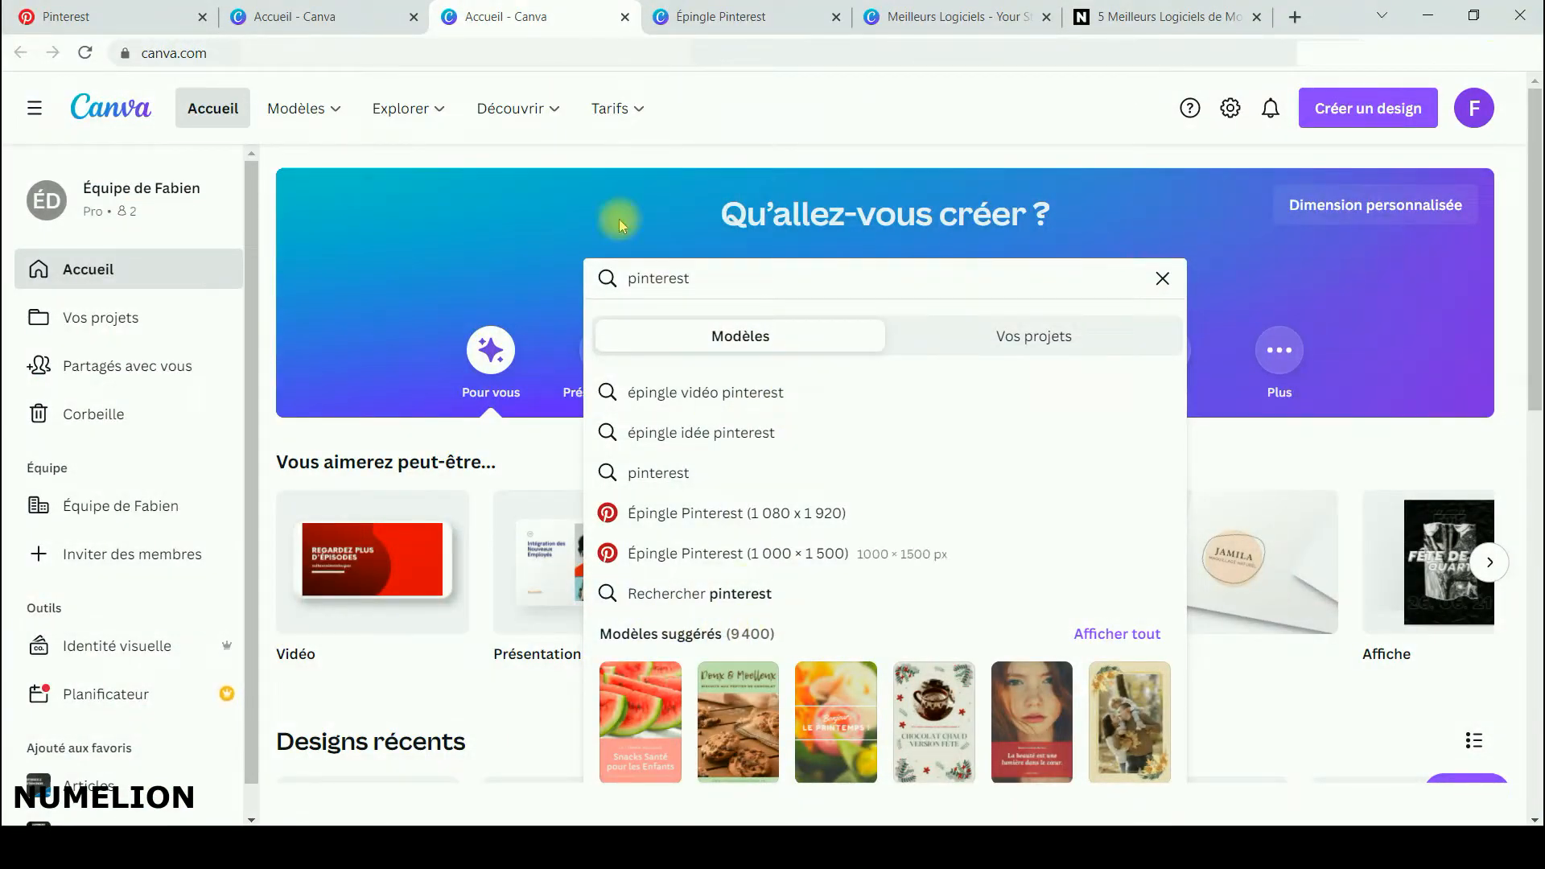
{"action": "key", "text": "ctrl+Tab"}
{"action": "scroll", "coordinate": [690, 418], "scroll_direction": "down", "scroll_amount": 10}
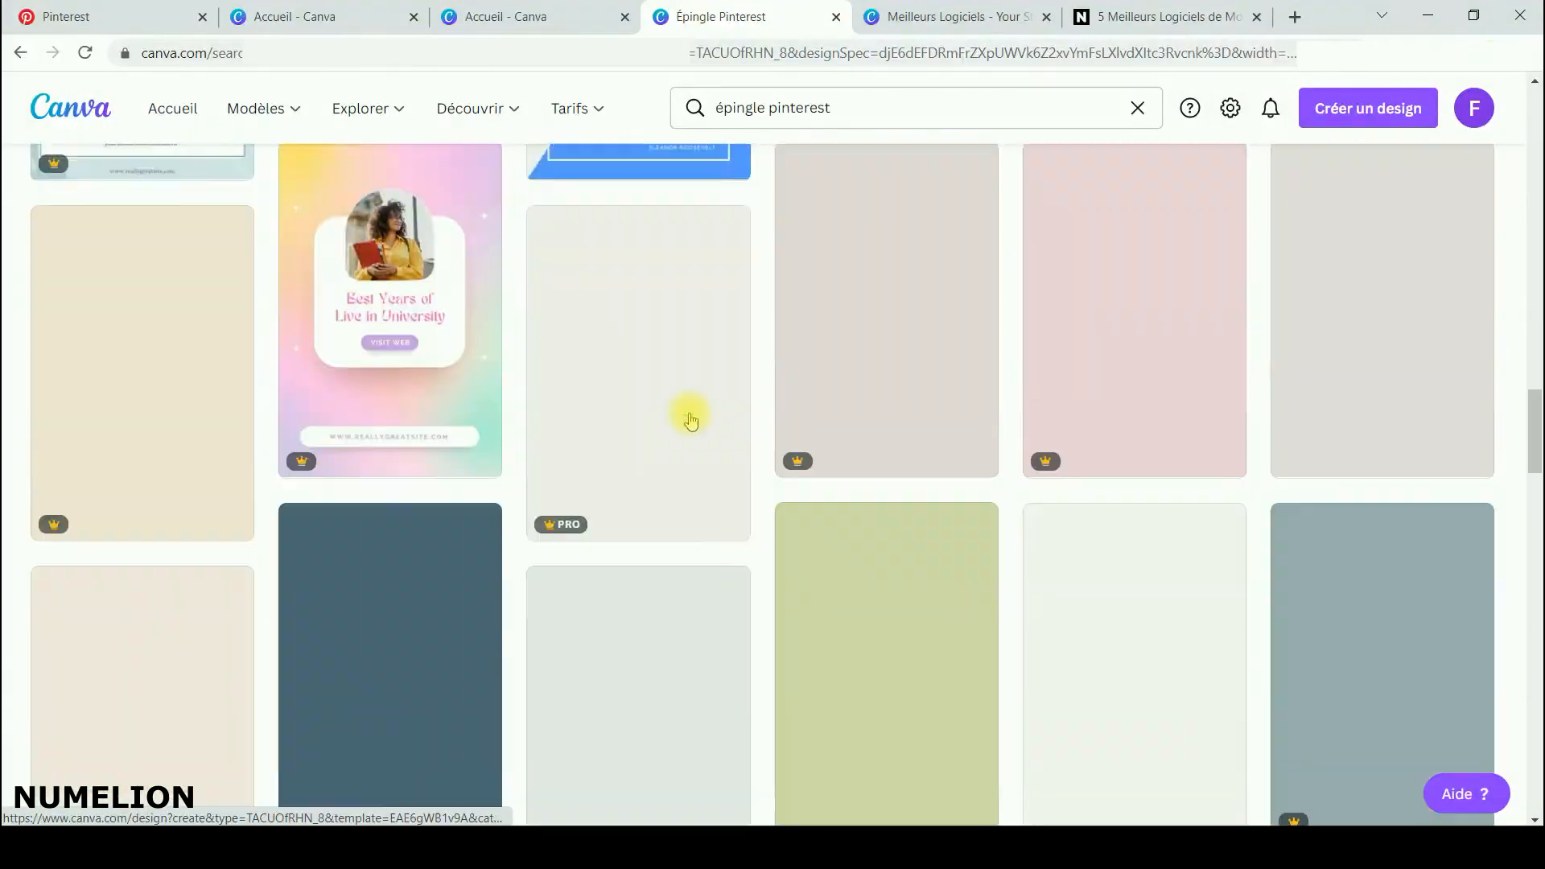
{"action": "scroll", "coordinate": [690, 419], "scroll_direction": "down", "scroll_amount": 15}
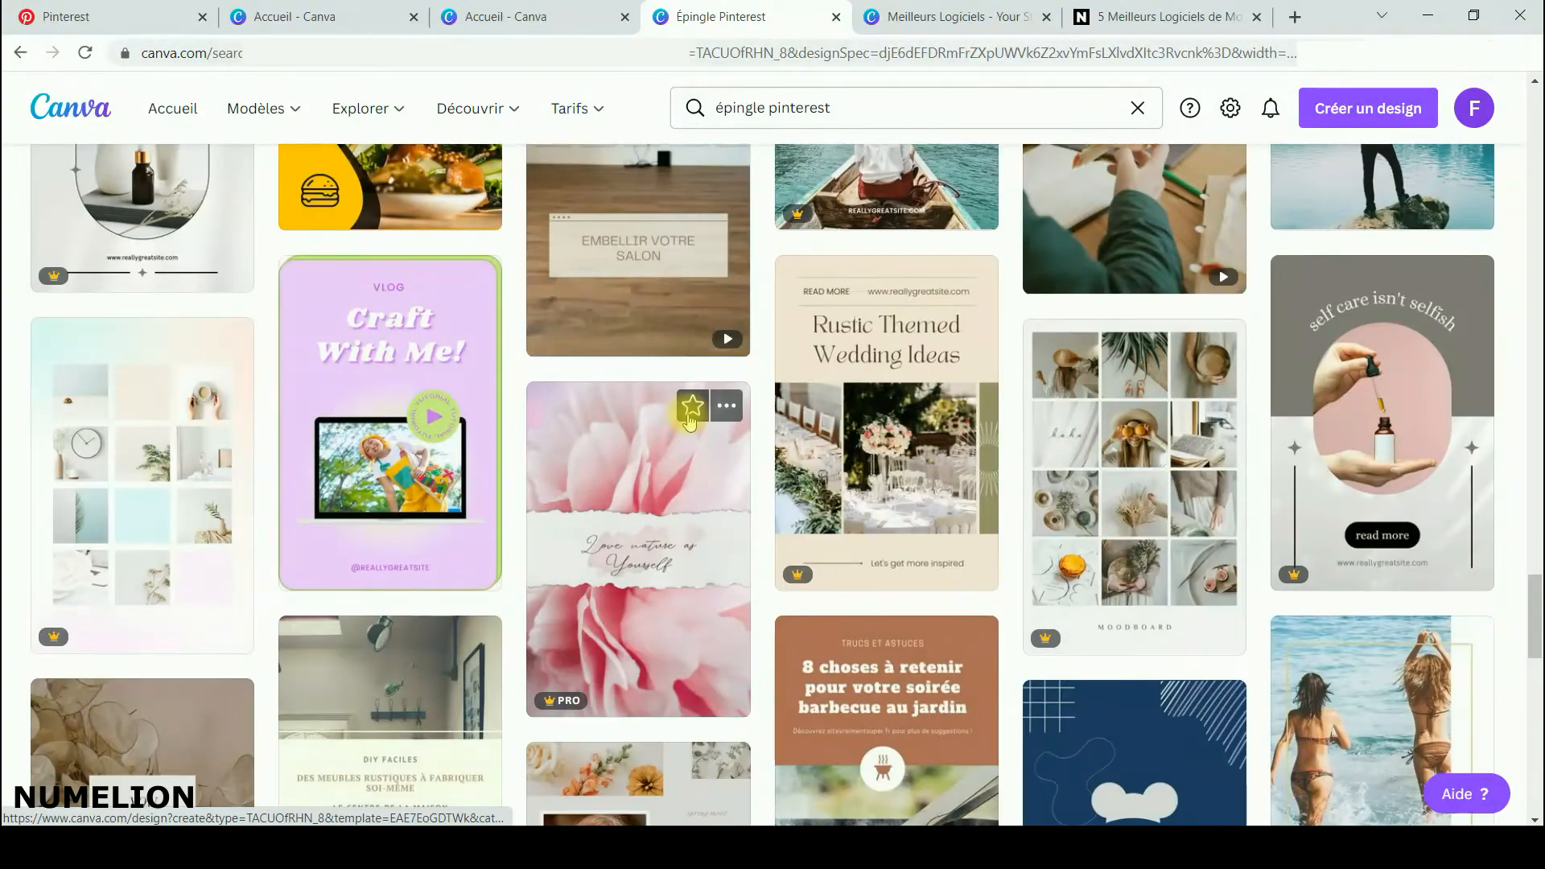
{"action": "scroll", "coordinate": [690, 419], "scroll_direction": "up", "scroll_amount": 20}
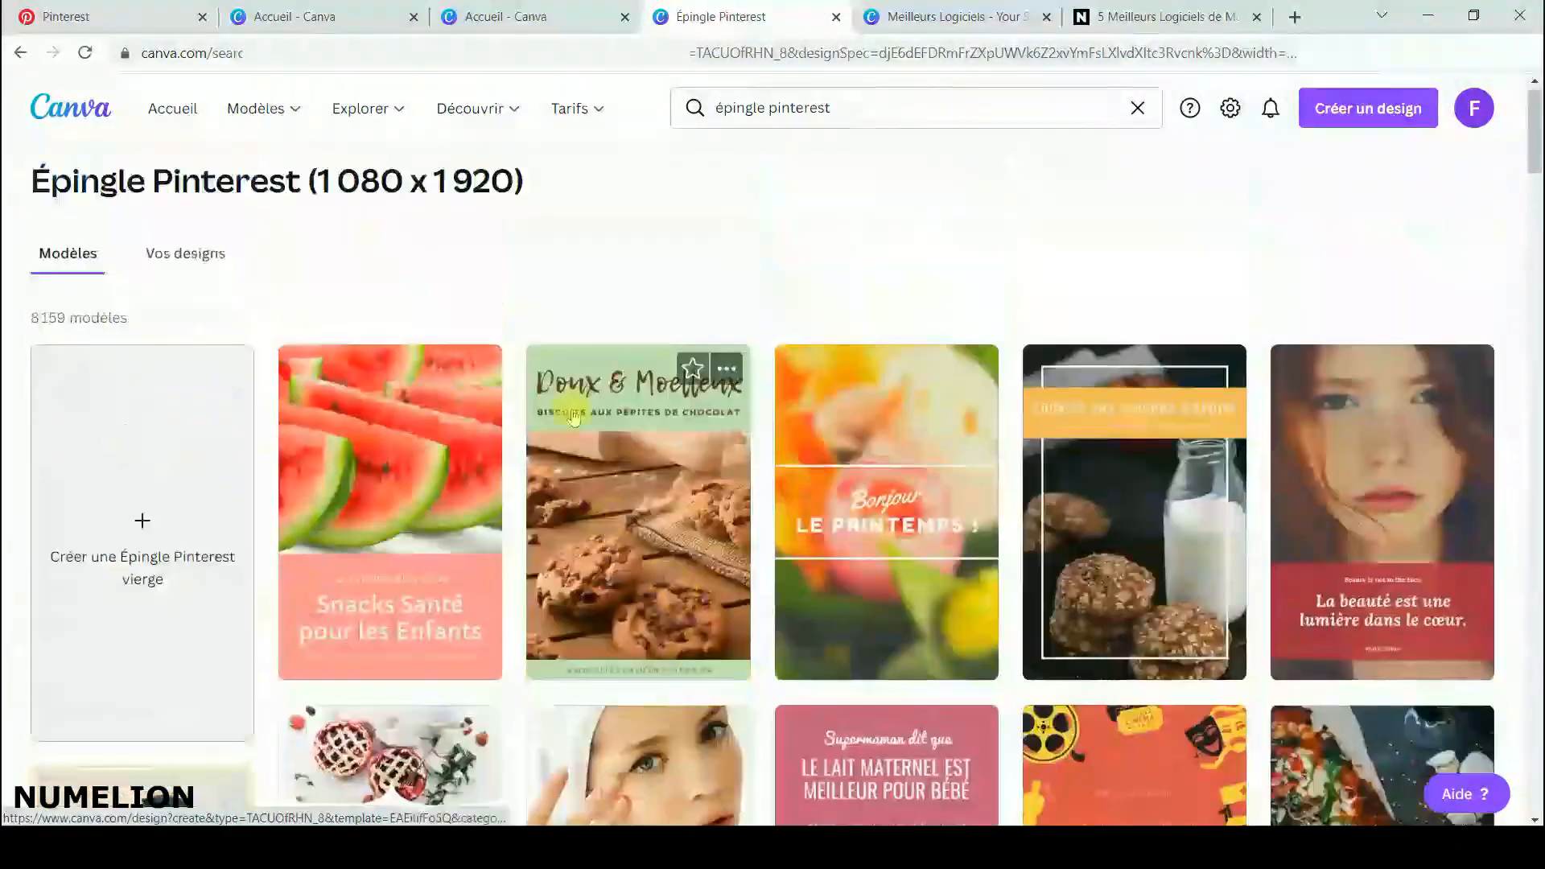
- Find the "10 styles de tressage" photo collage among the Épingle Pinterest templates
{"action": "mouse_move", "coordinate": [473, 151]}
{"action": "left_click", "coordinate": [934, 15]}
{"action": "left_click", "coordinate": [748, 16]}
{"action": "scroll", "coordinate": [600, 578], "scroll_direction": "down", "scroll_amount": 10}
{"action": "scroll", "coordinate": [599, 578], "scroll_direction": "down", "scroll_amount": 5}
{"action": "scroll", "coordinate": [573, 322], "scroll_direction": "down", "scroll_amount": 4}
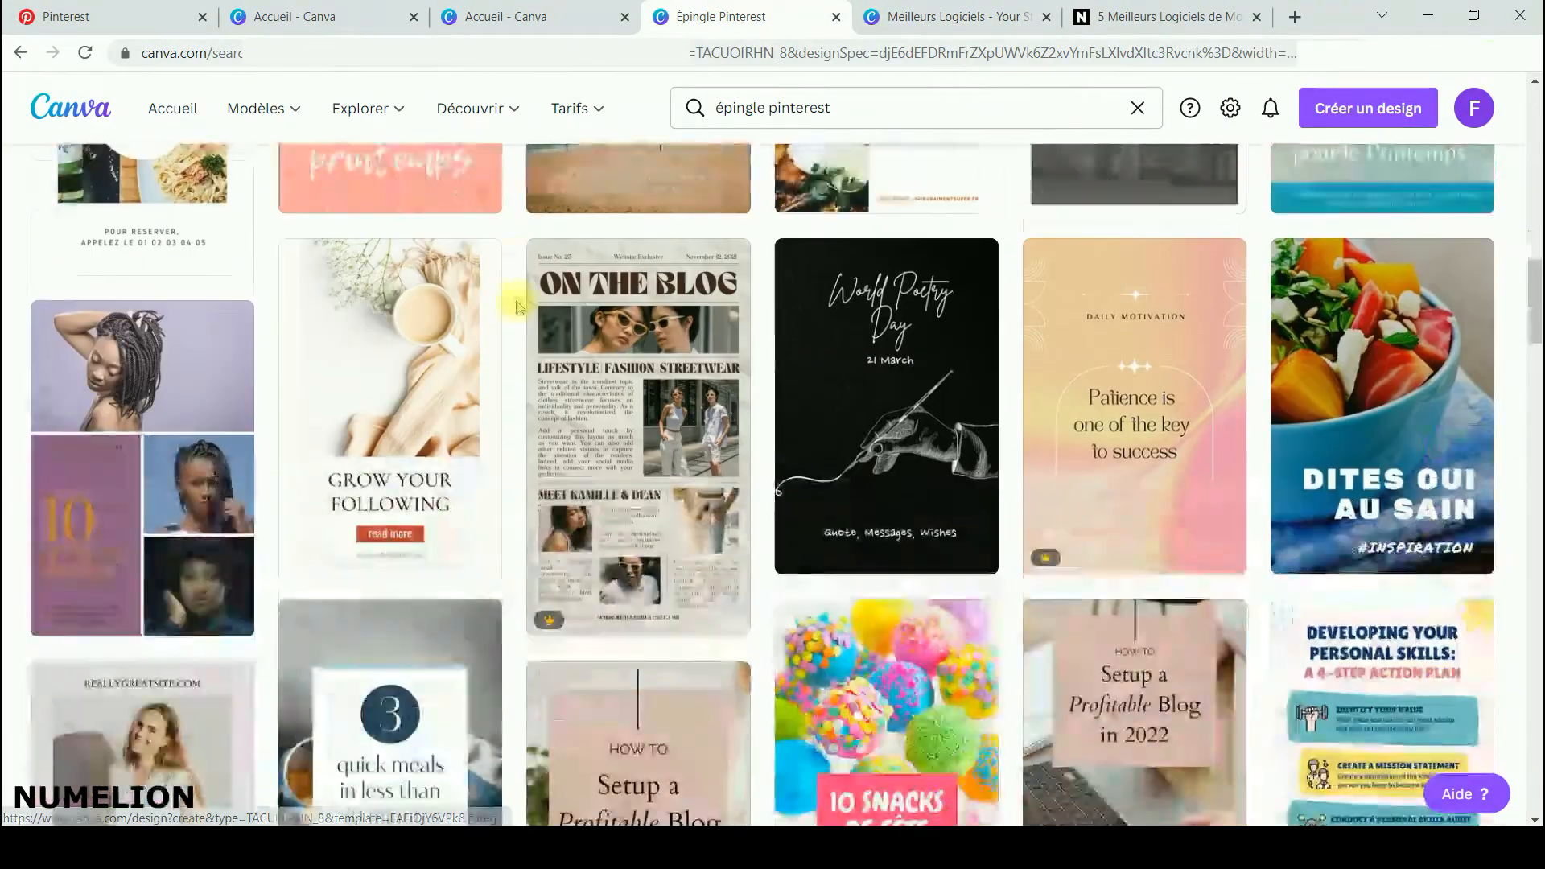
{"action": "scroll", "coordinate": [135, 518], "scroll_direction": "up", "scroll_amount": 1}
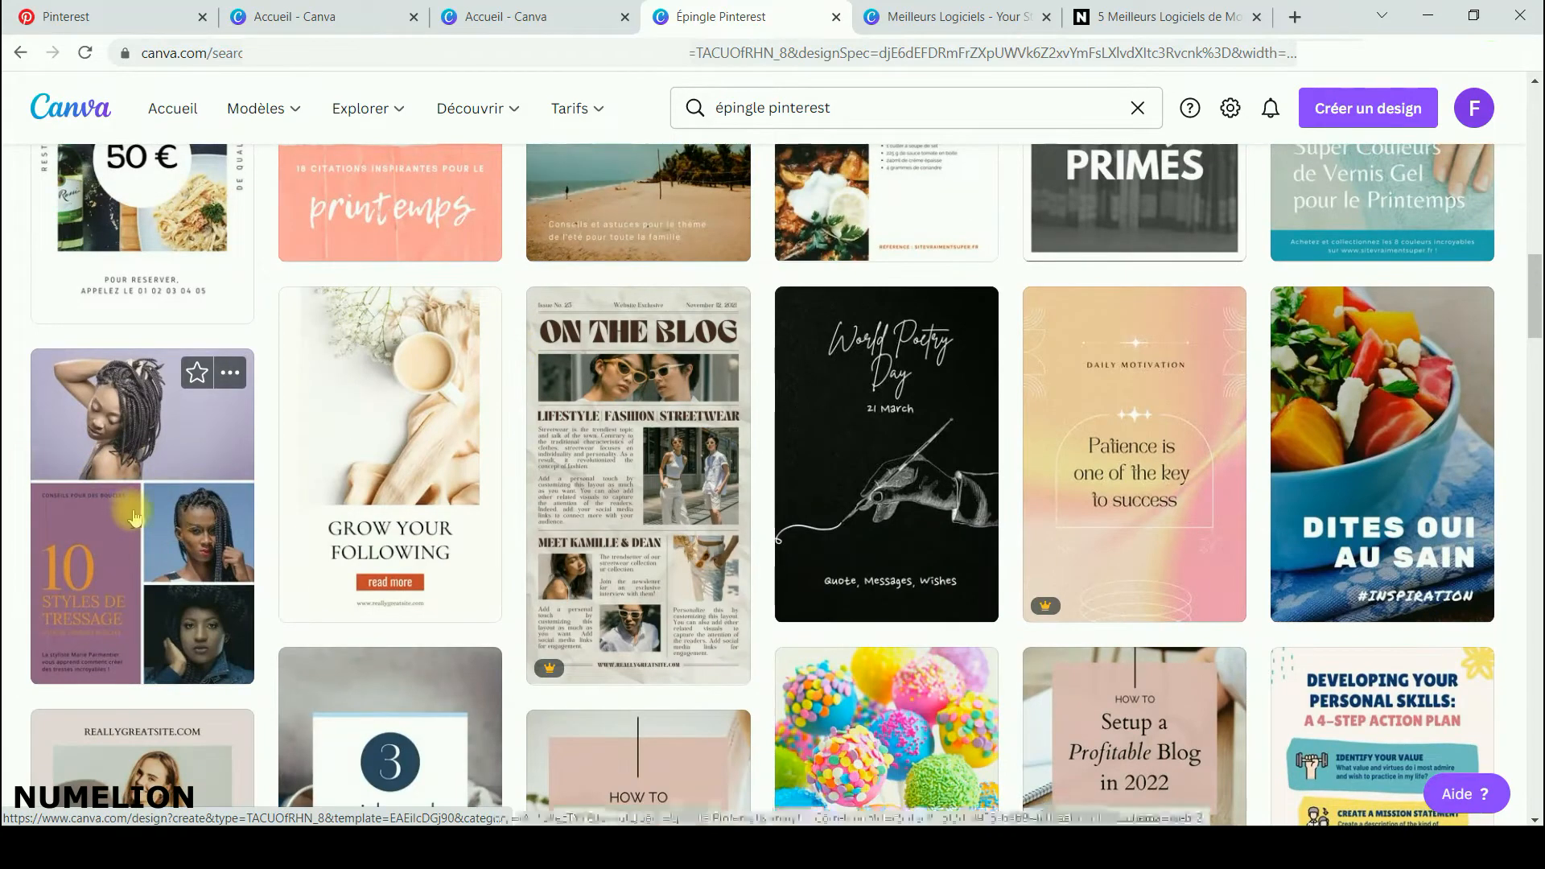
- Open the Meilleurs Logiciels design and compare it with the Épingle Pinterest templates
{"action": "left_click", "coordinate": [949, 16]}
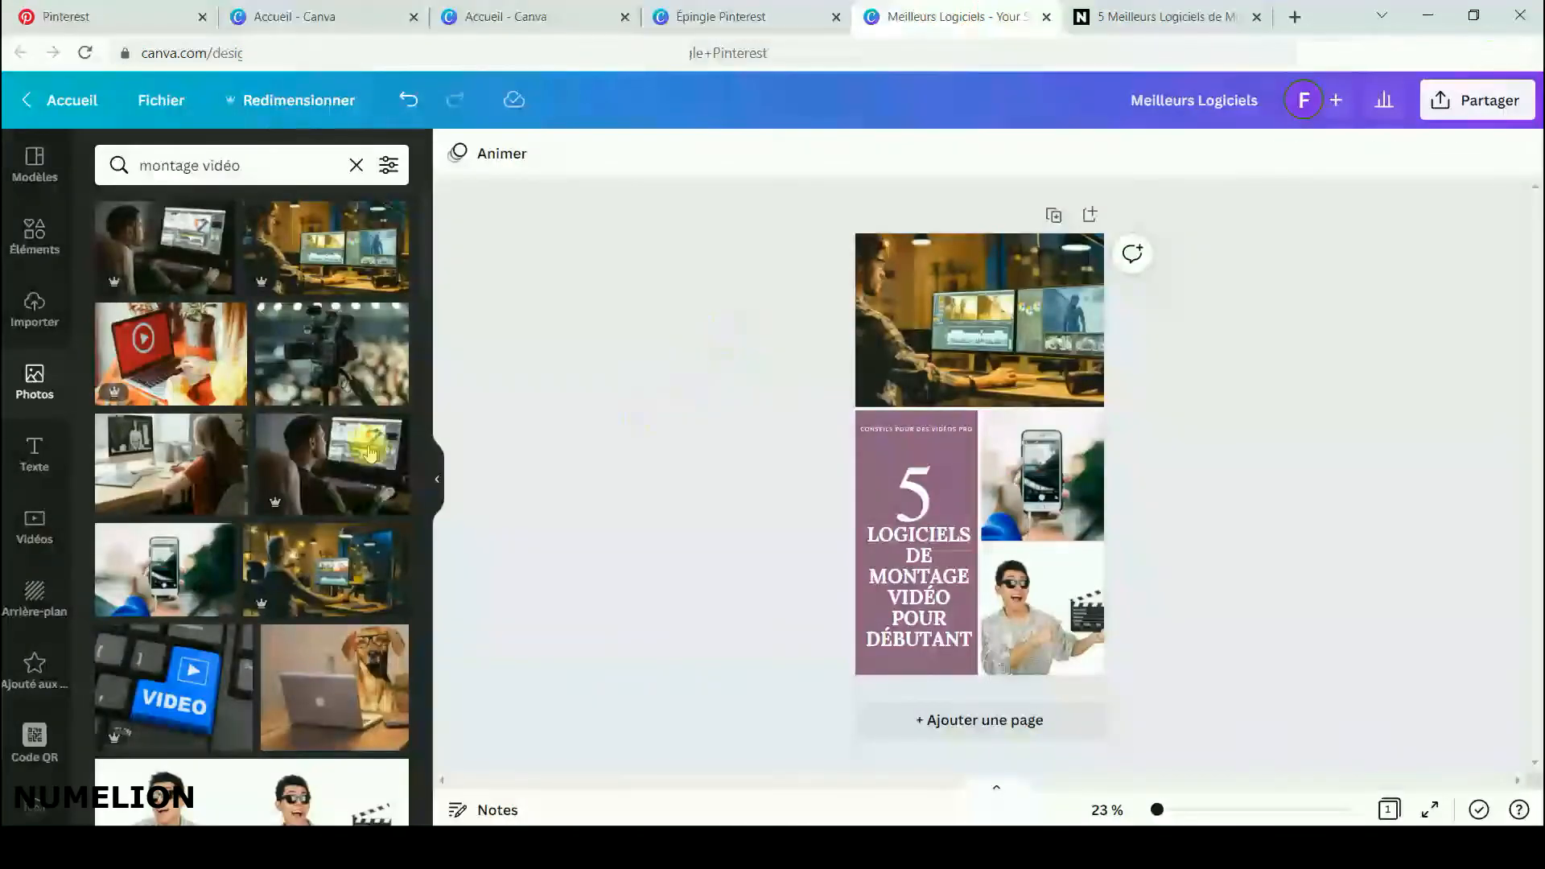
{"action": "left_click", "coordinate": [744, 16]}
{"action": "left_click", "coordinate": [982, 18]}
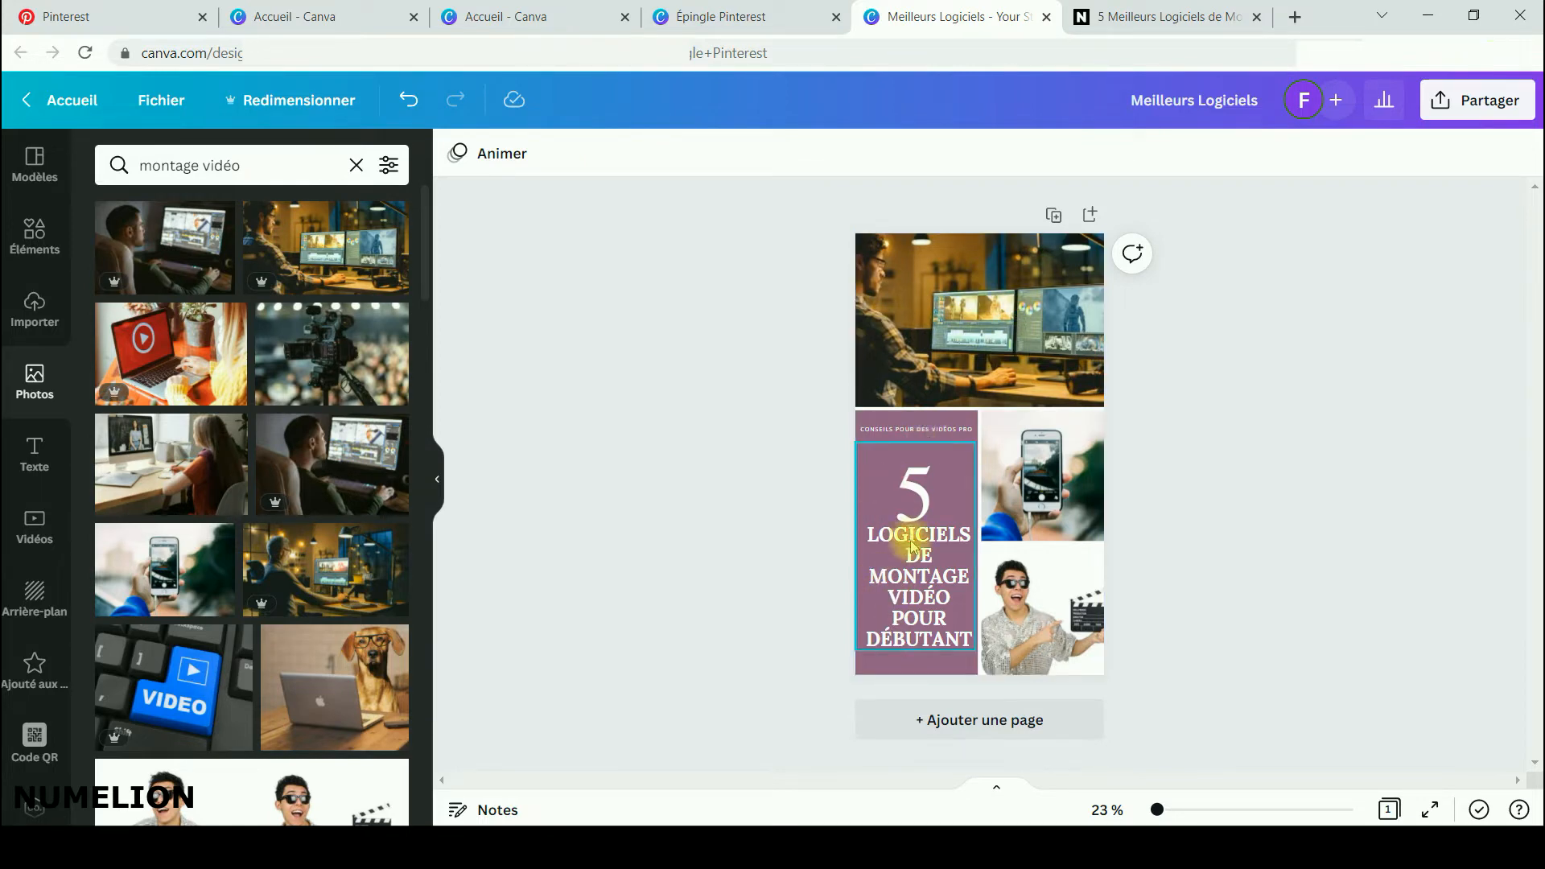
- Delete the photo above the collage title and place the video-editing desk photo from the "montage vidéo" results in its frame
{"action": "key", "text": "ctrl+a"}
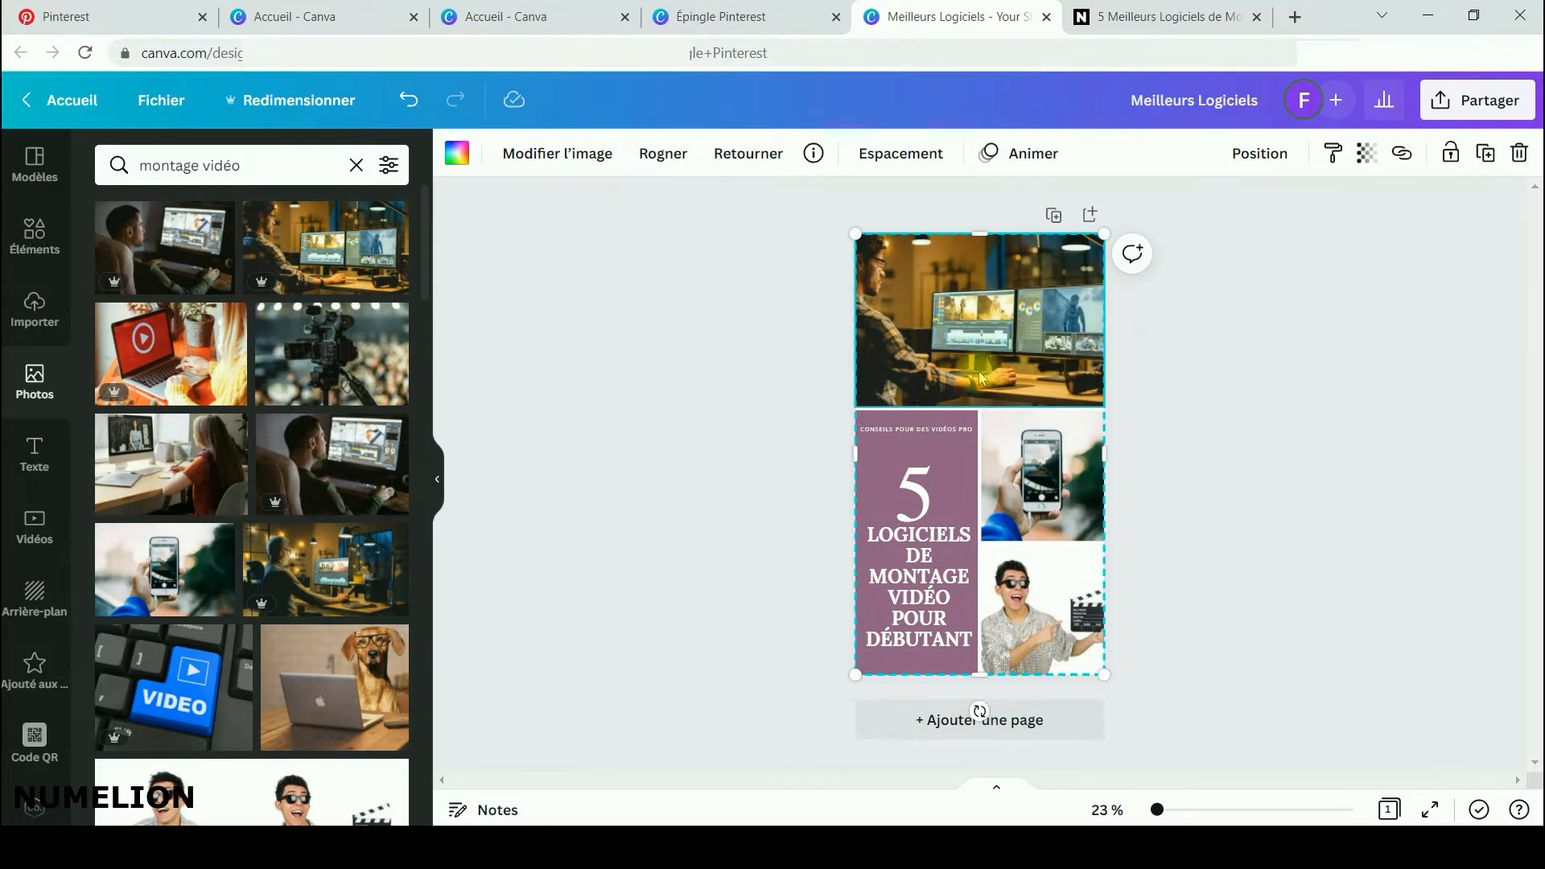
{"action": "left_click", "coordinate": [1013, 305]}
{"action": "key", "text": "Delete"}
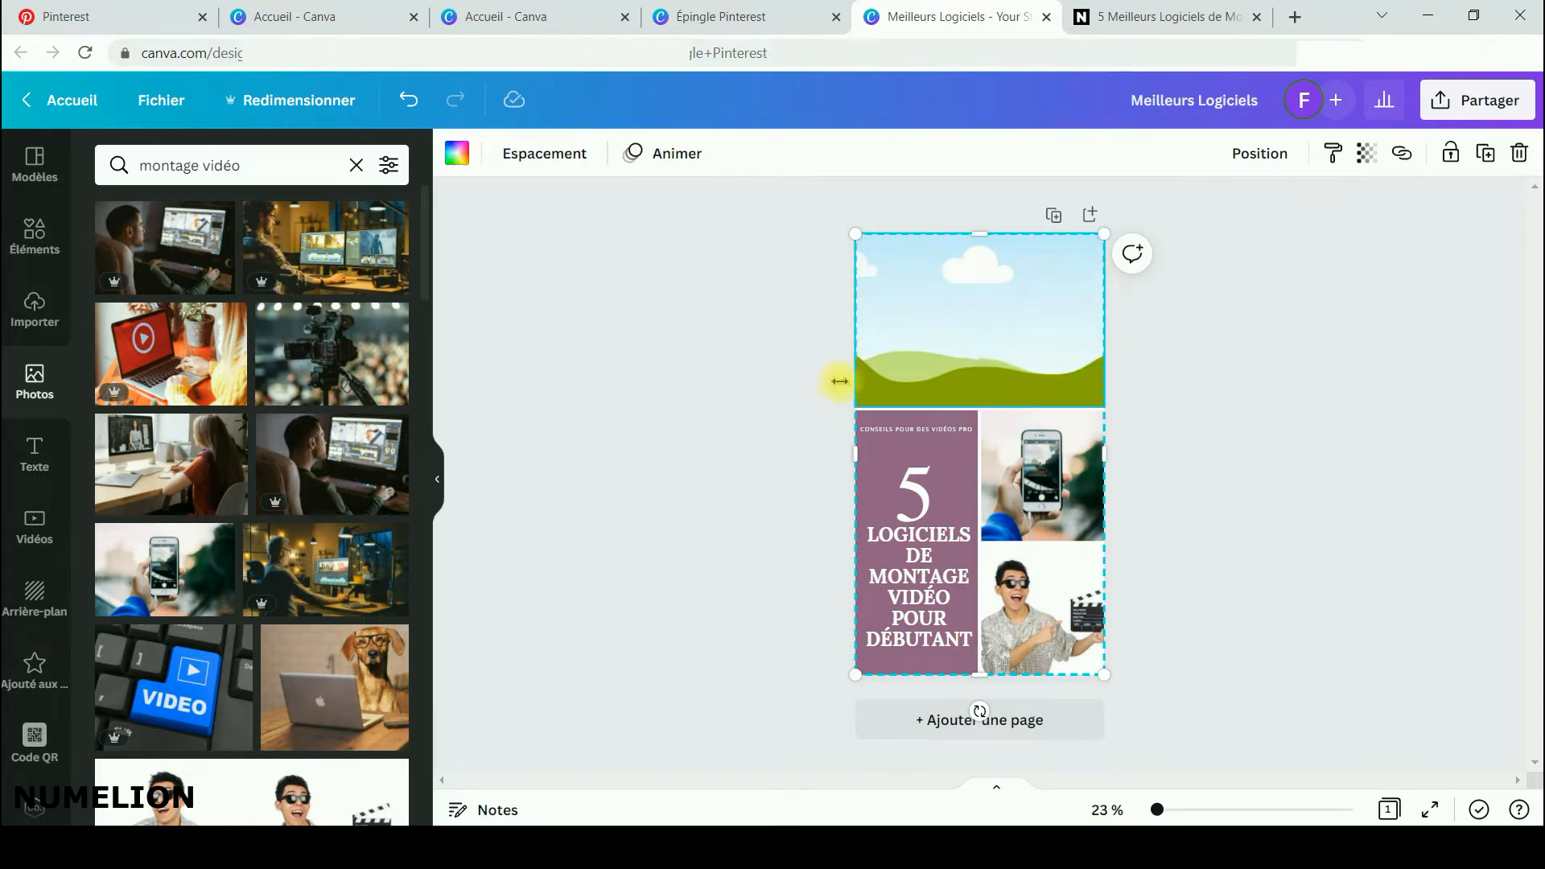
{"action": "left_click_drag", "start_coordinate": [323, 249], "coordinate": [1006, 362]}
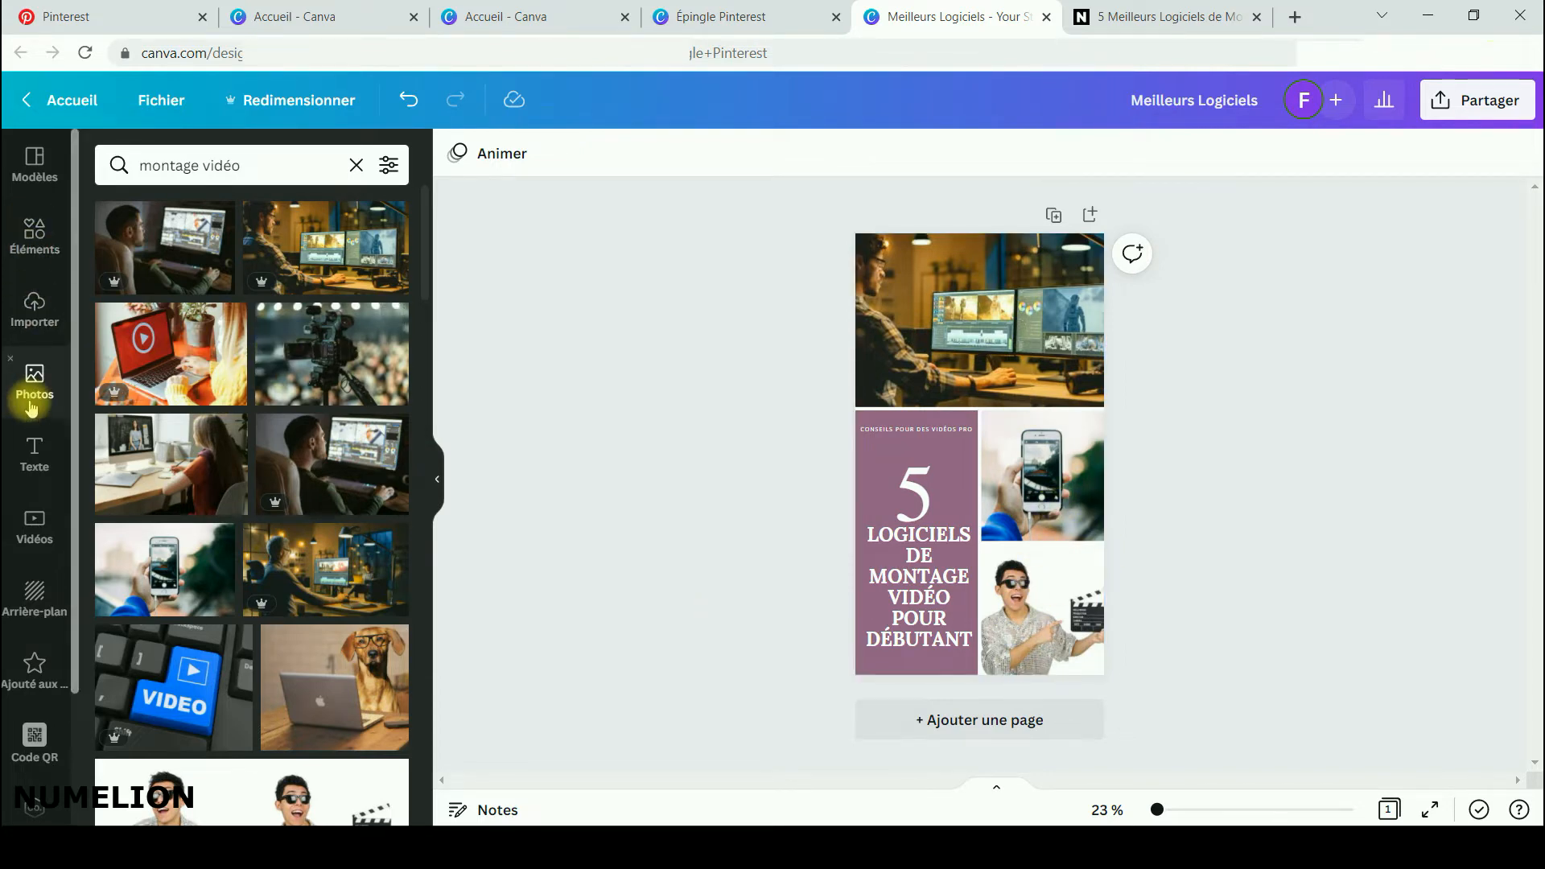
- Examine the Pinterest template suggestions and the sharing and download options of the Meilleurs Logiciels design
{"action": "left_click", "coordinate": [30, 165]}
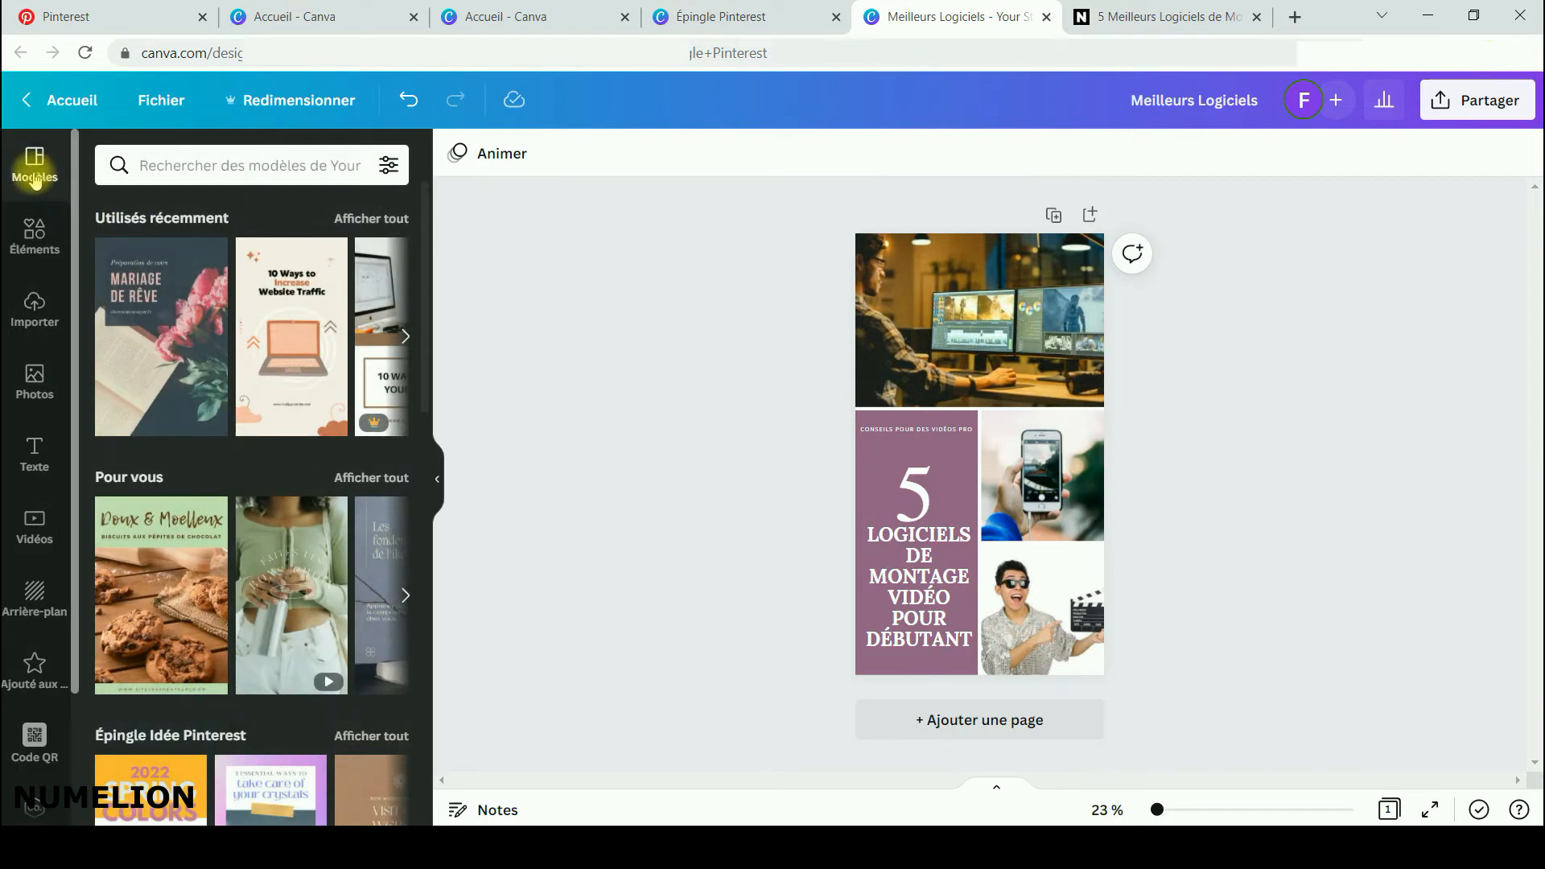
{"action": "scroll", "coordinate": [255, 363], "scroll_direction": "down", "scroll_amount": 4}
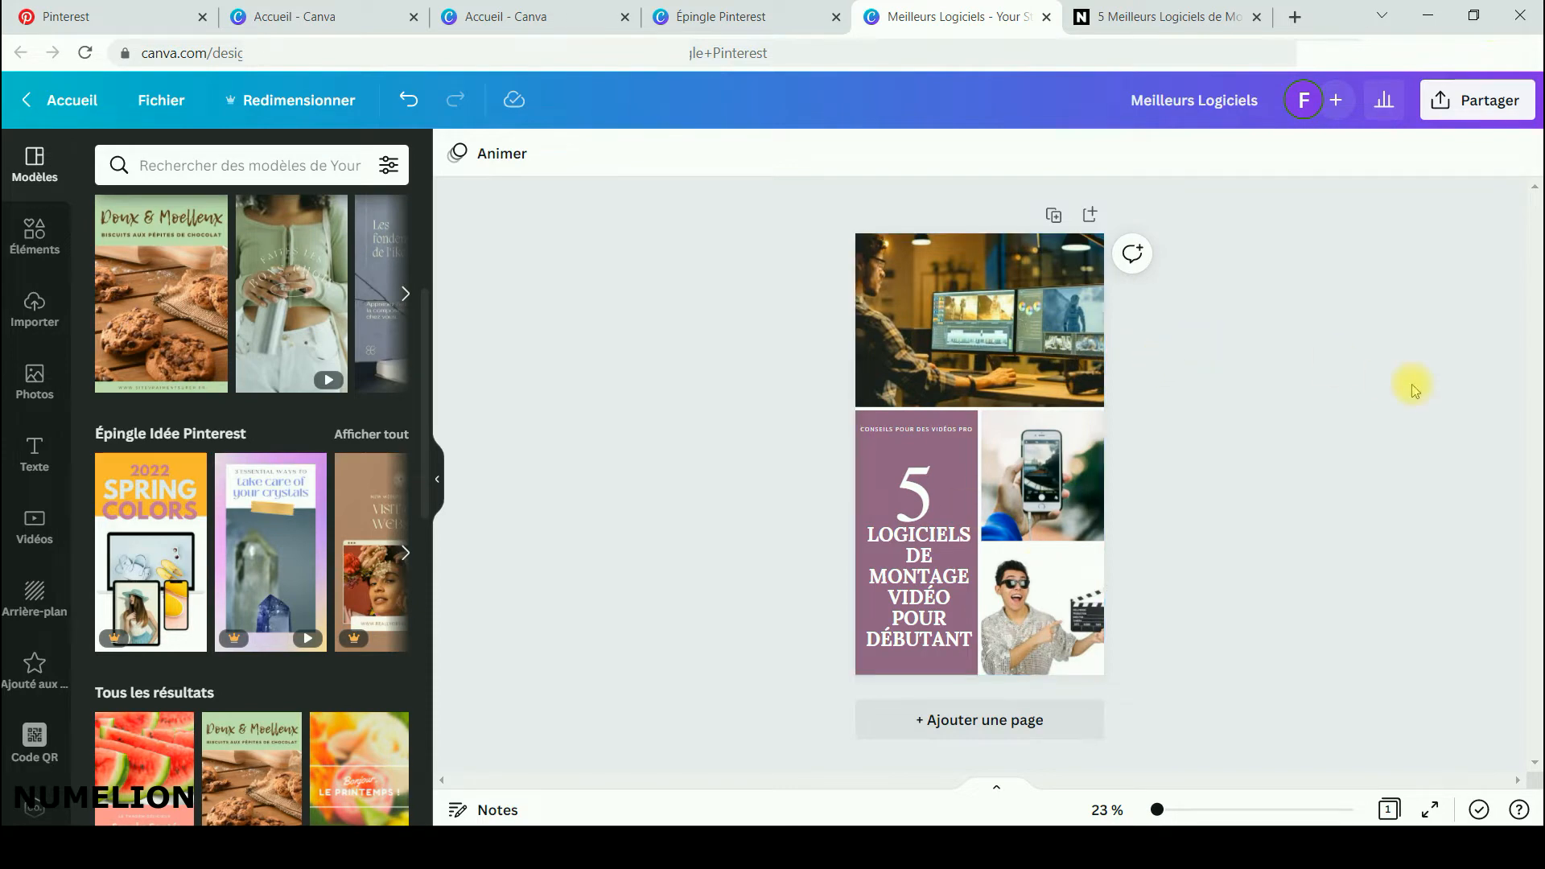
{"action": "left_click", "coordinate": [1441, 98]}
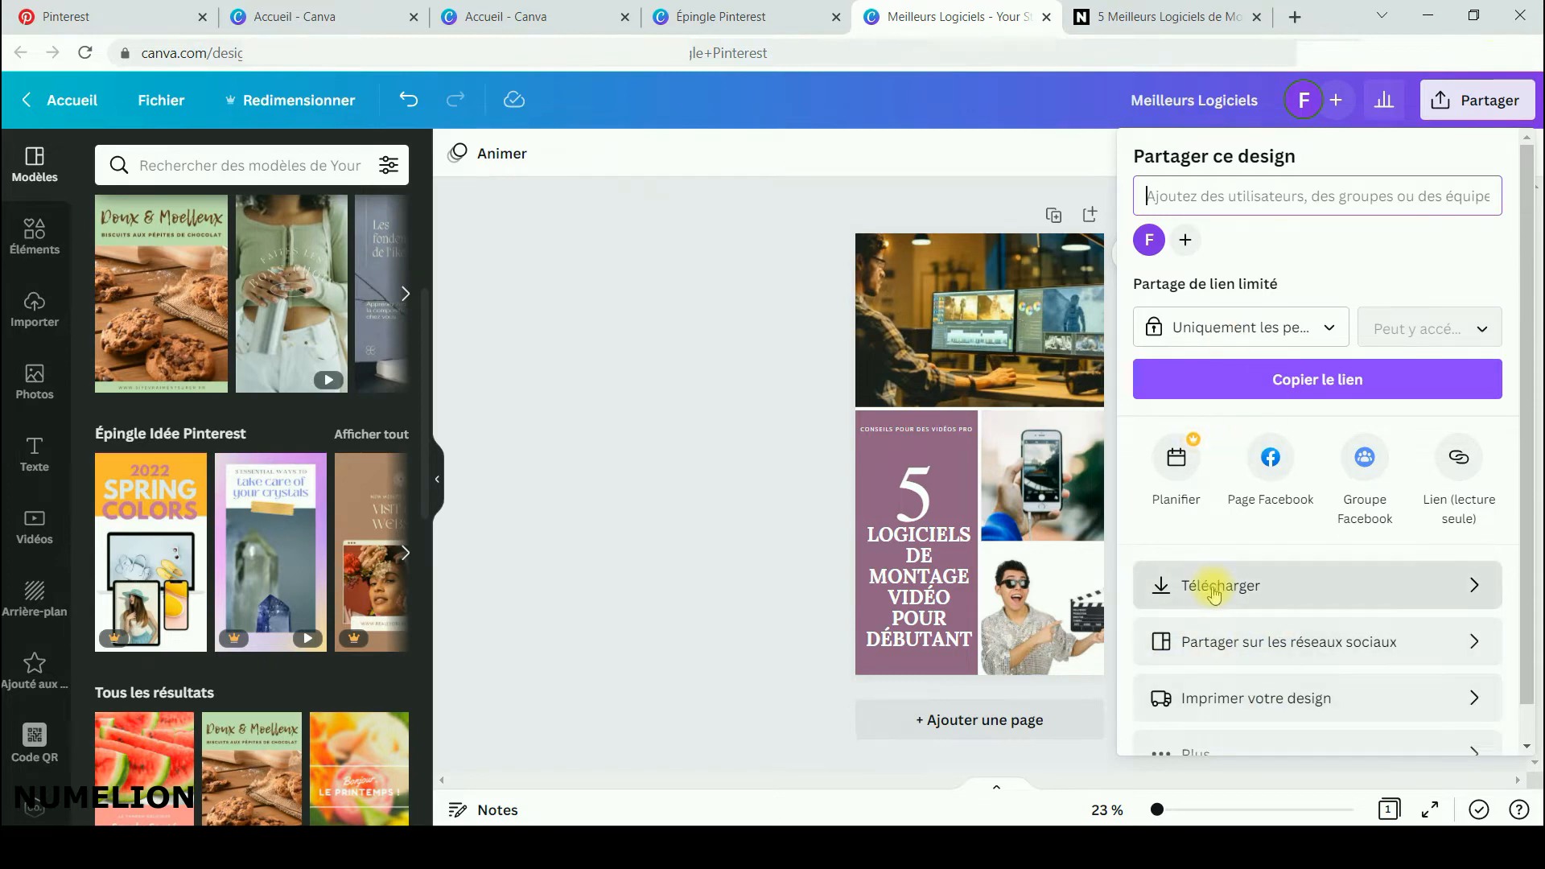
{"action": "left_click", "coordinate": [579, 415]}
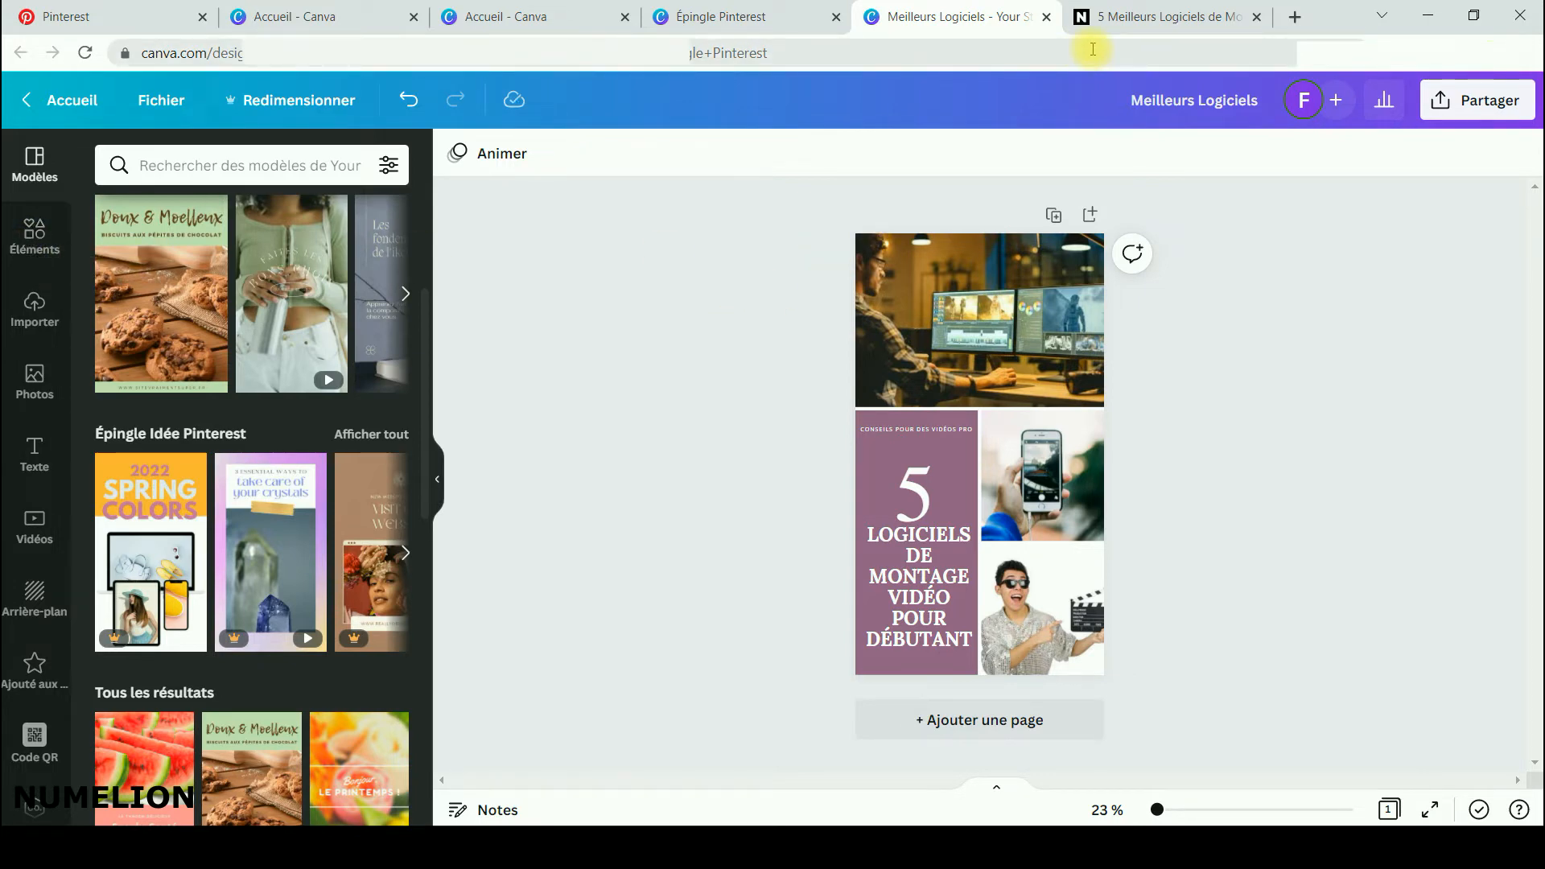
- Switch to the numelion.com article on the 5 best video editing programs and look at its web address
{"action": "left_click", "coordinate": [1098, 16]}
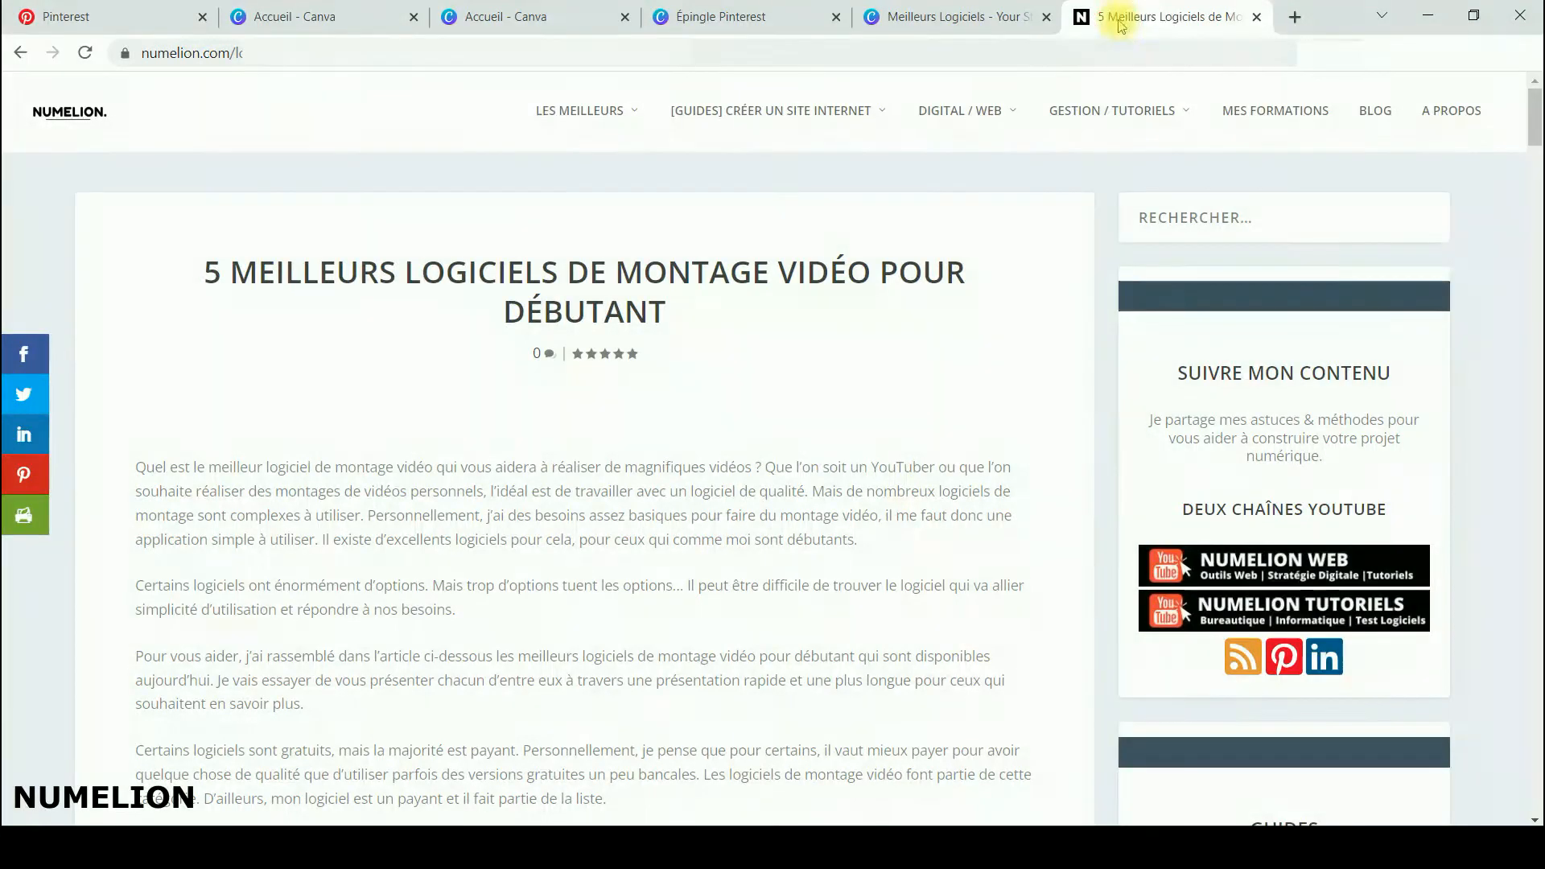
{"action": "left_click", "coordinate": [249, 58]}
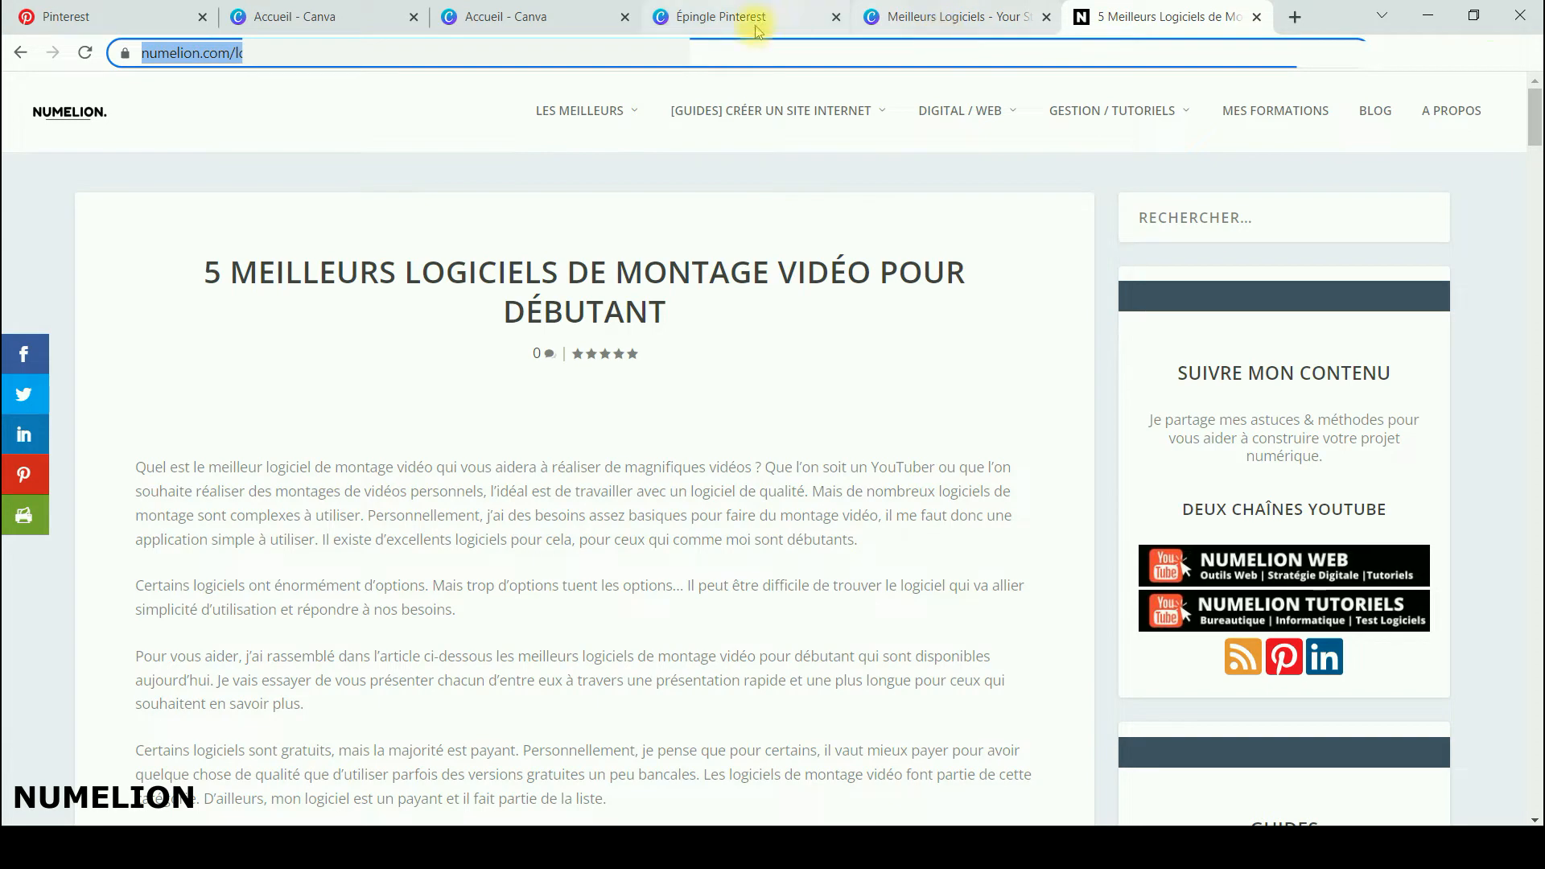
{"action": "left_click", "coordinate": [893, 17]}
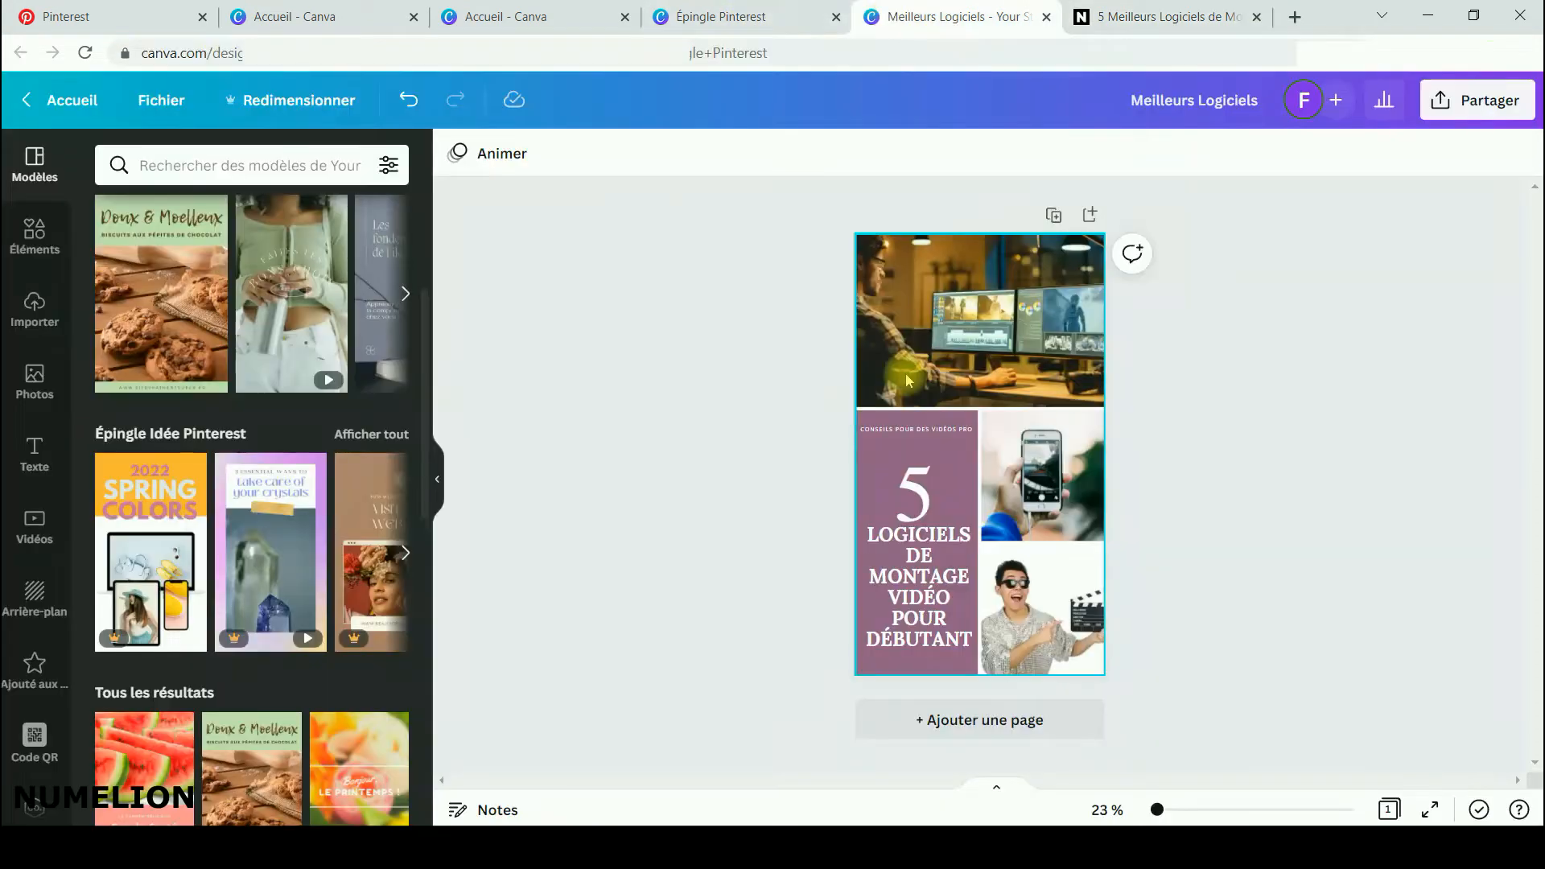
- Switch to Pinterest and add the 5-meilleurs-logiciels-montage-video-debutant image from the PINTEREST folder to the new pin
{"action": "left_click", "coordinate": [120, 20]}
{"action": "left_click", "coordinate": [503, 410]}
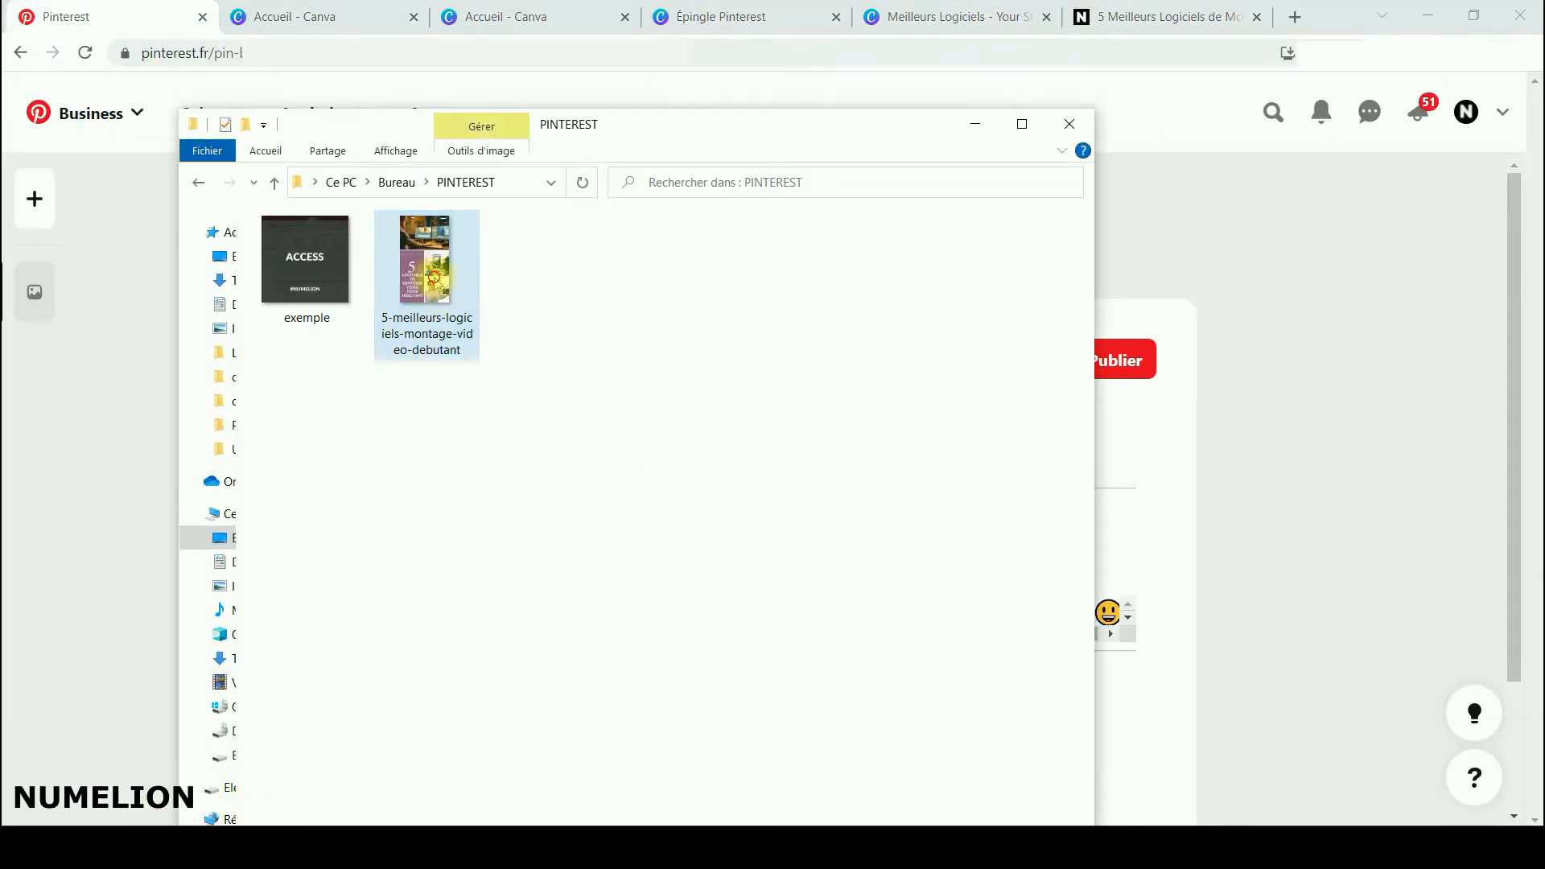
{"action": "left_click_drag", "start_coordinate": [379, 123], "coordinate": [1142, 116]}
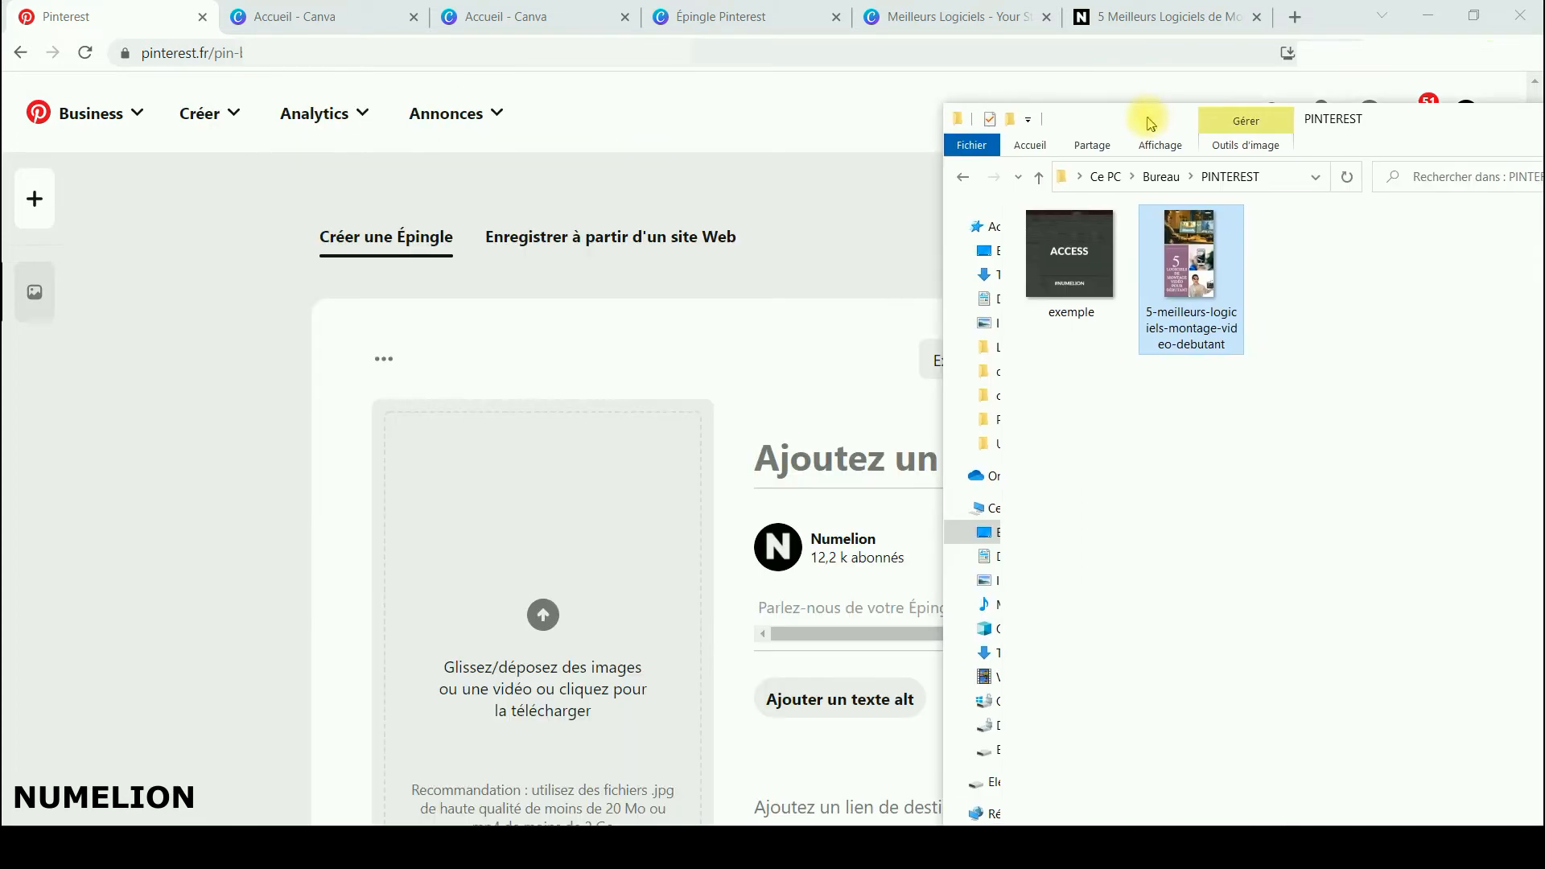
{"action": "left_click_drag", "start_coordinate": [1167, 294], "coordinate": [525, 596]}
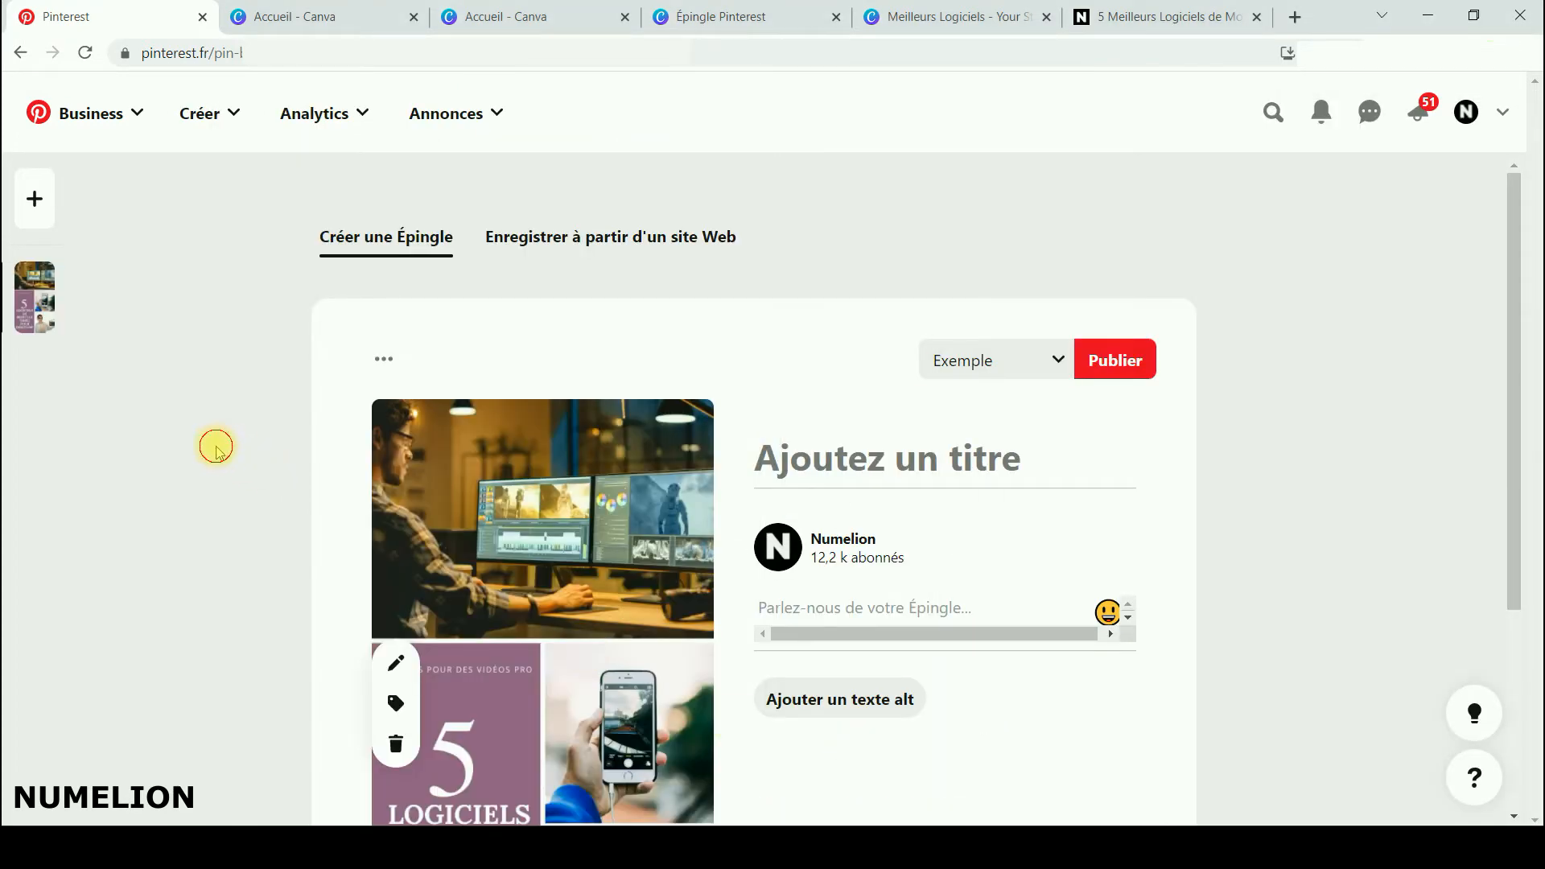
{"action": "scroll", "coordinate": [346, 443], "scroll_direction": "down", "scroll_amount": 3}
{"action": "scroll", "coordinate": [341, 452], "scroll_direction": "down", "scroll_amount": 1}
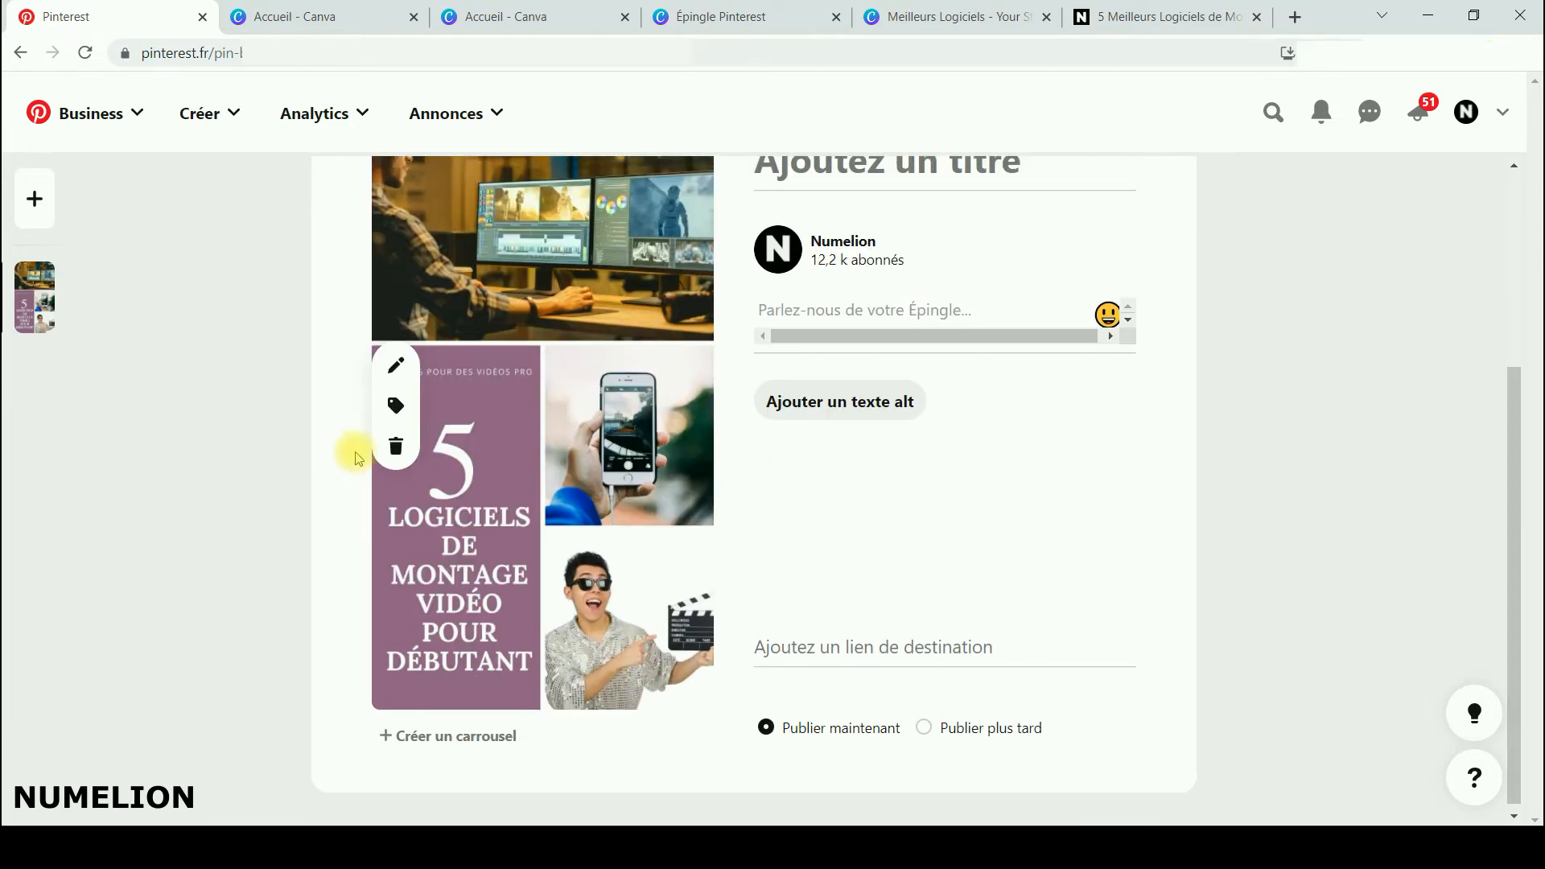
{"action": "scroll", "coordinate": [346, 443], "scroll_direction": "up", "scroll_amount": 4}
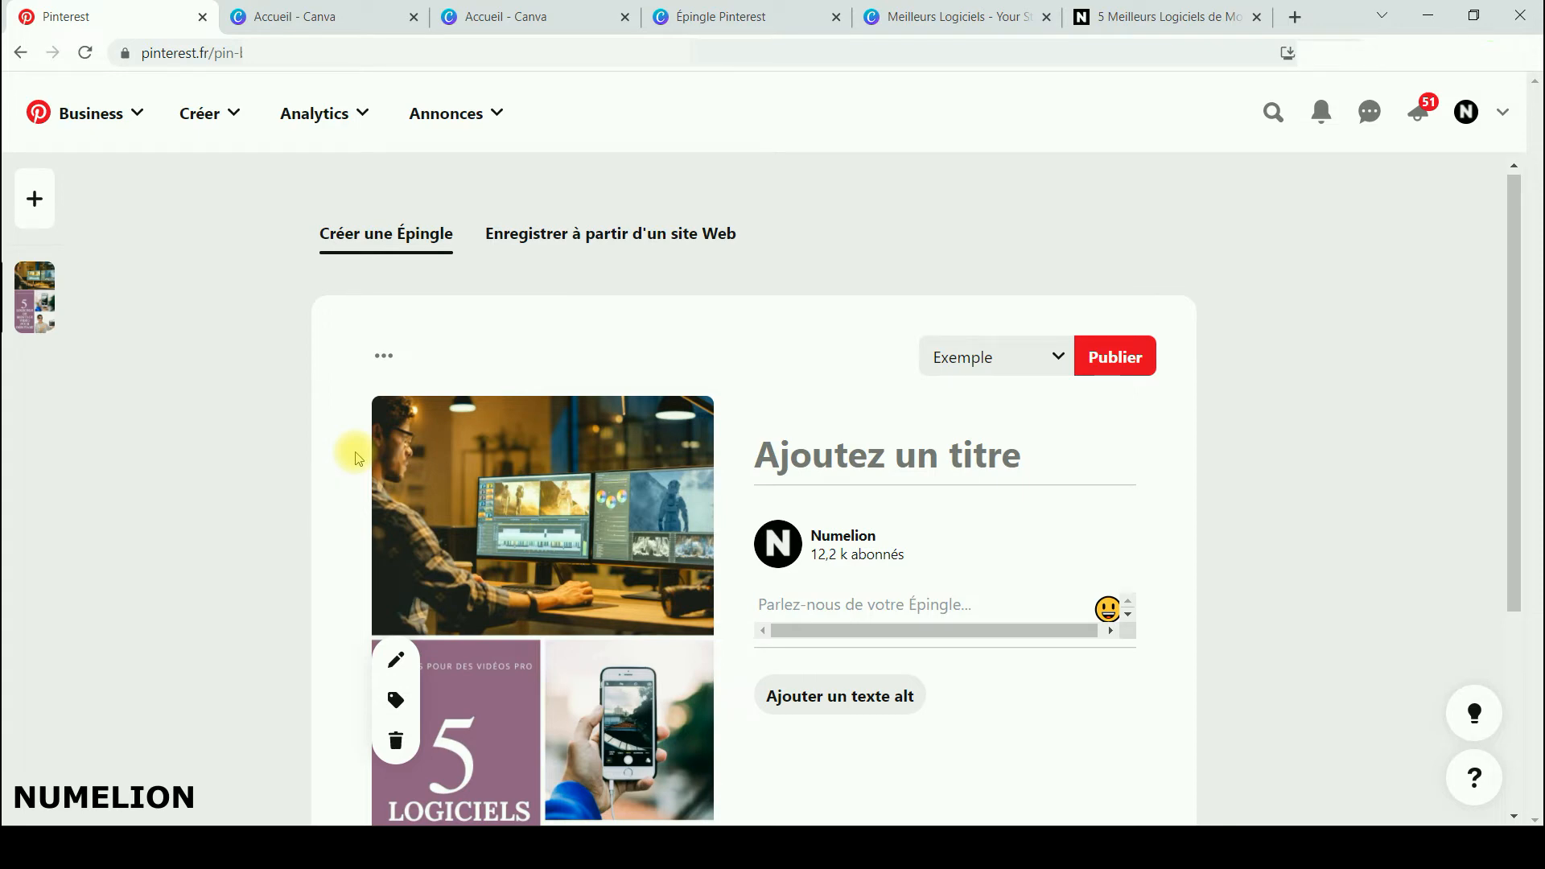
- Select the "Logiciels pour..." board as the pin's destination
{"action": "left_click", "coordinate": [901, 457]}
{"action": "left_click", "coordinate": [971, 355]}
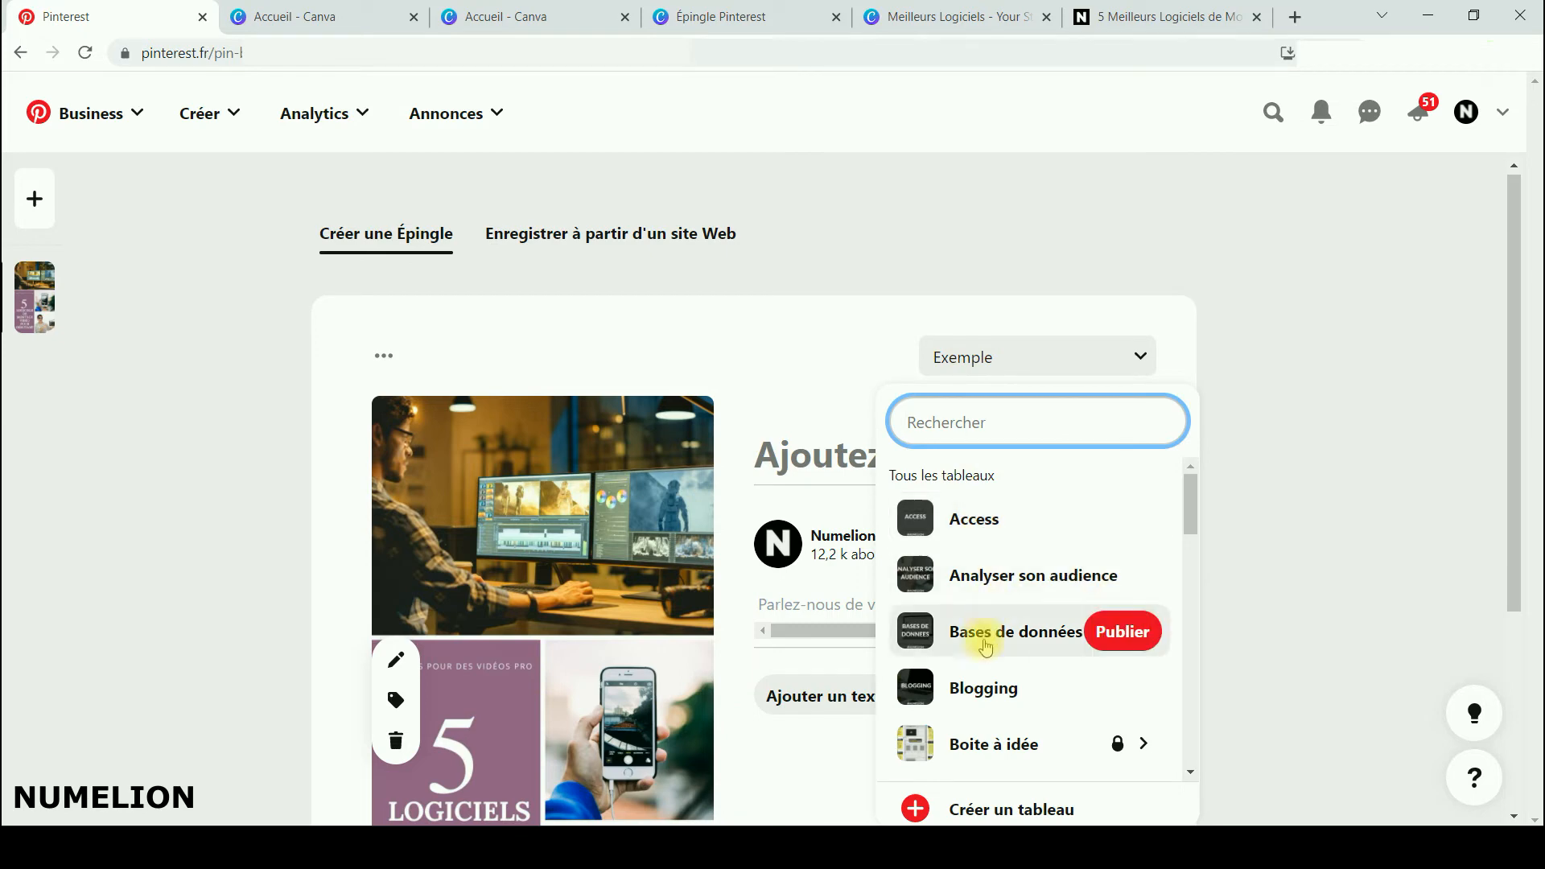
{"action": "scroll", "coordinate": [997, 652], "scroll_direction": "down", "scroll_amount": 5}
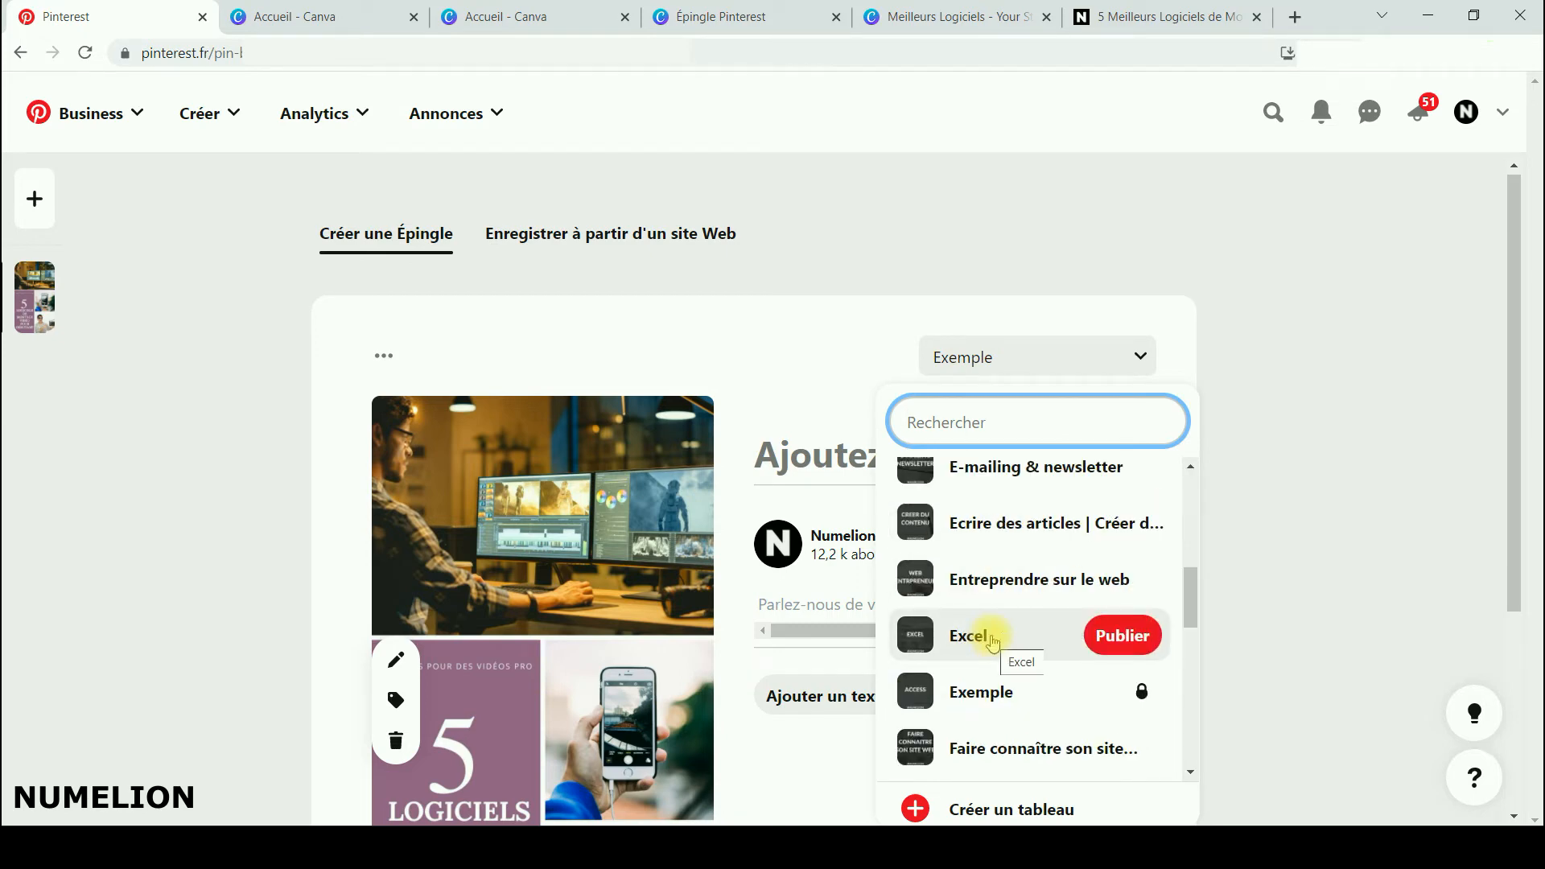
{"action": "scroll", "coordinate": [992, 641], "scroll_direction": "down", "scroll_amount": 5}
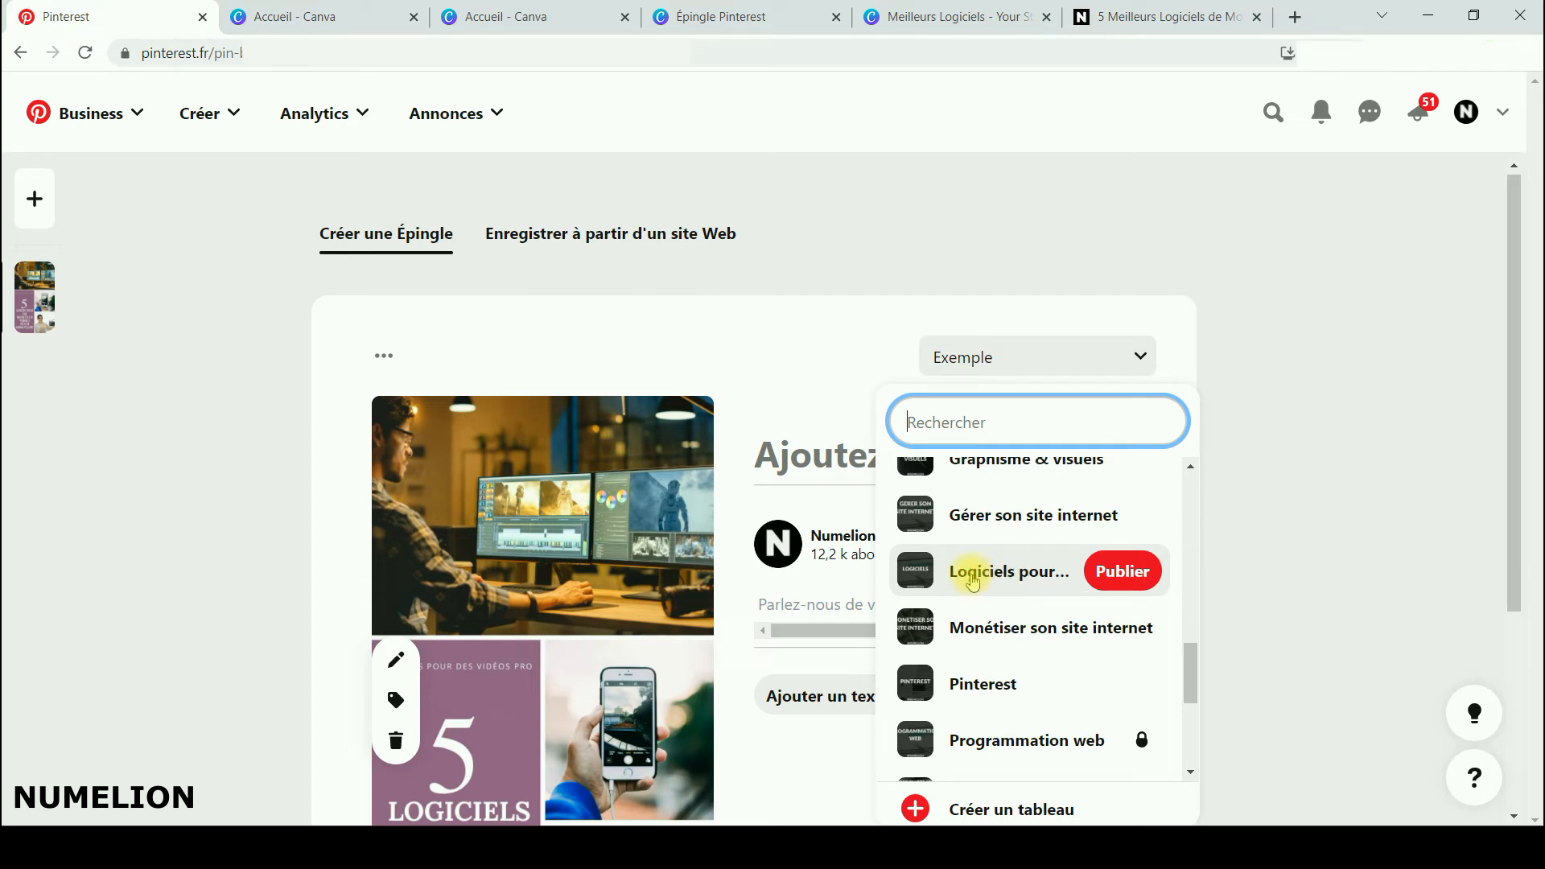
{"action": "left_click", "coordinate": [971, 576]}
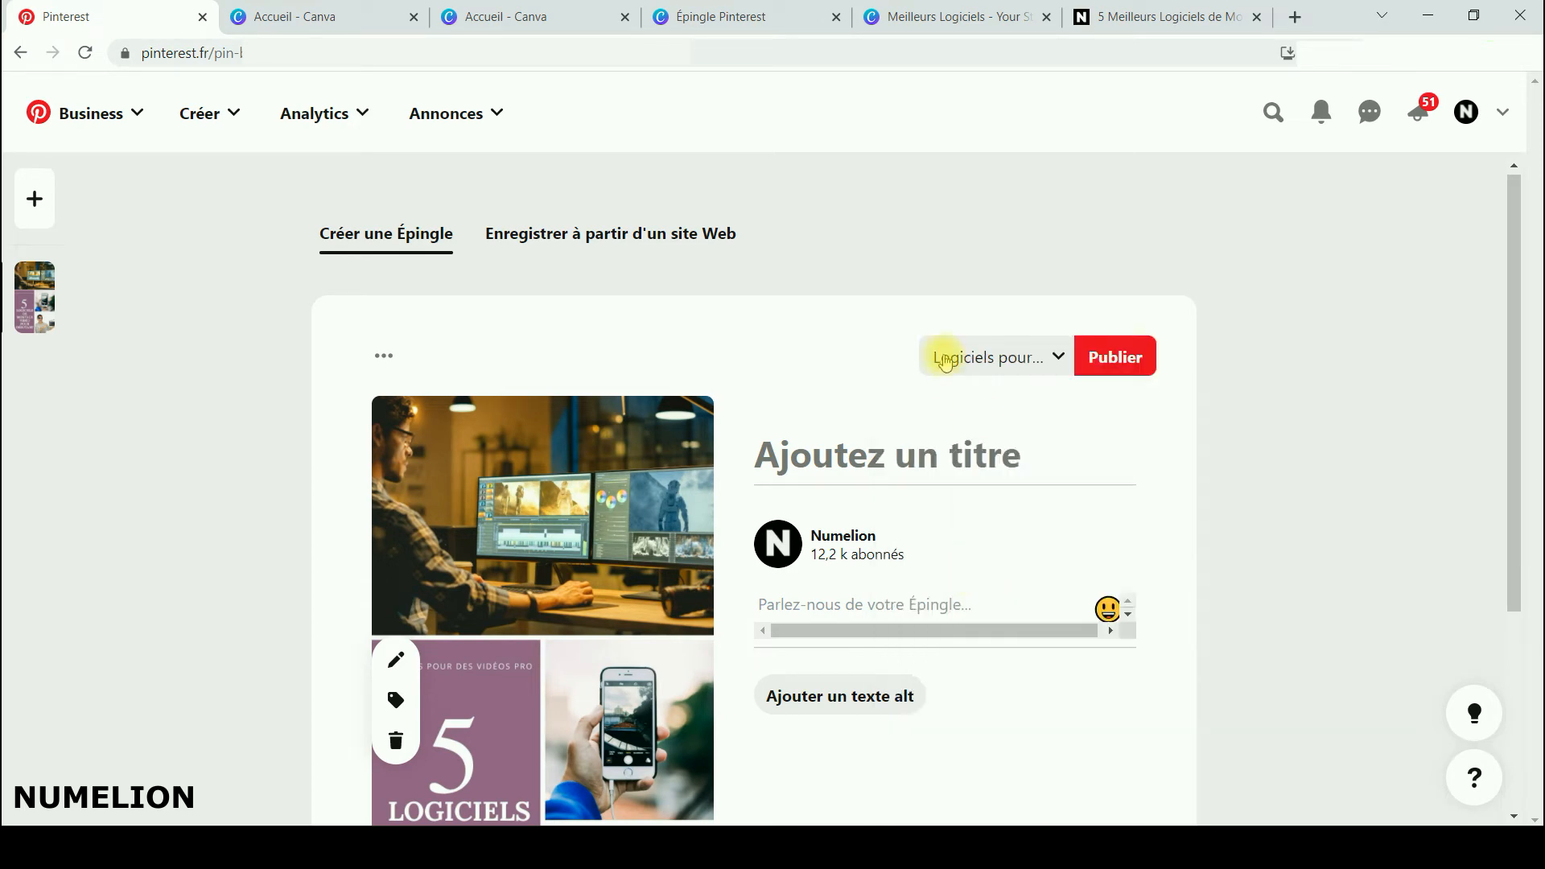
- Title the pin "5 logiciels de montage vidéo pour débutants"
{"action": "scroll", "coordinate": [807, 346], "scroll_direction": "down", "scroll_amount": 2}
{"action": "left_click", "coordinate": [886, 370]}
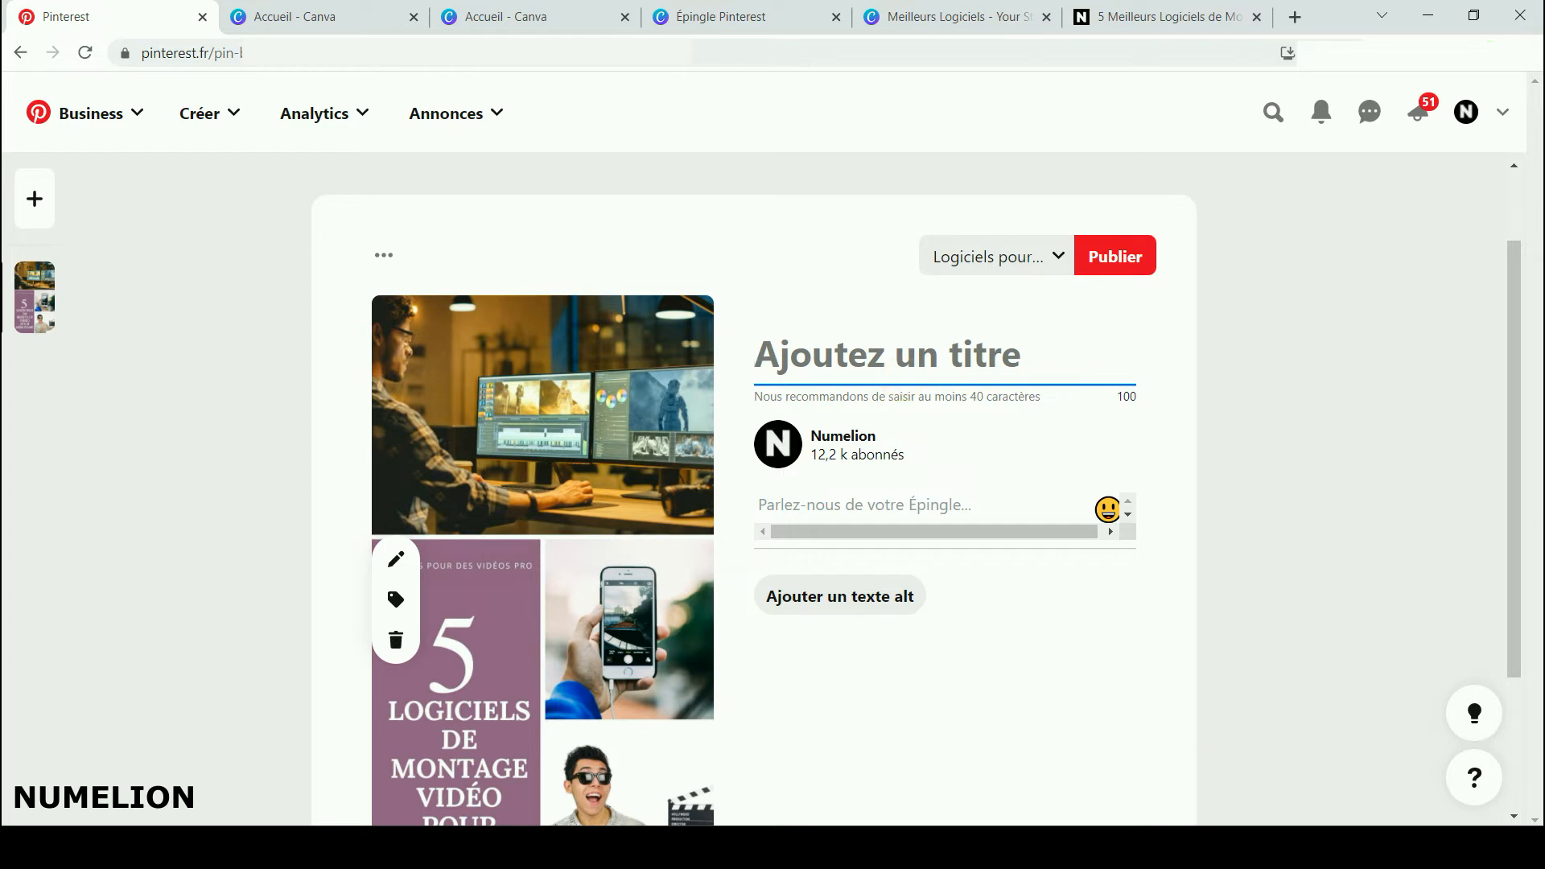
{"action": "left_click", "coordinate": [749, 657]}
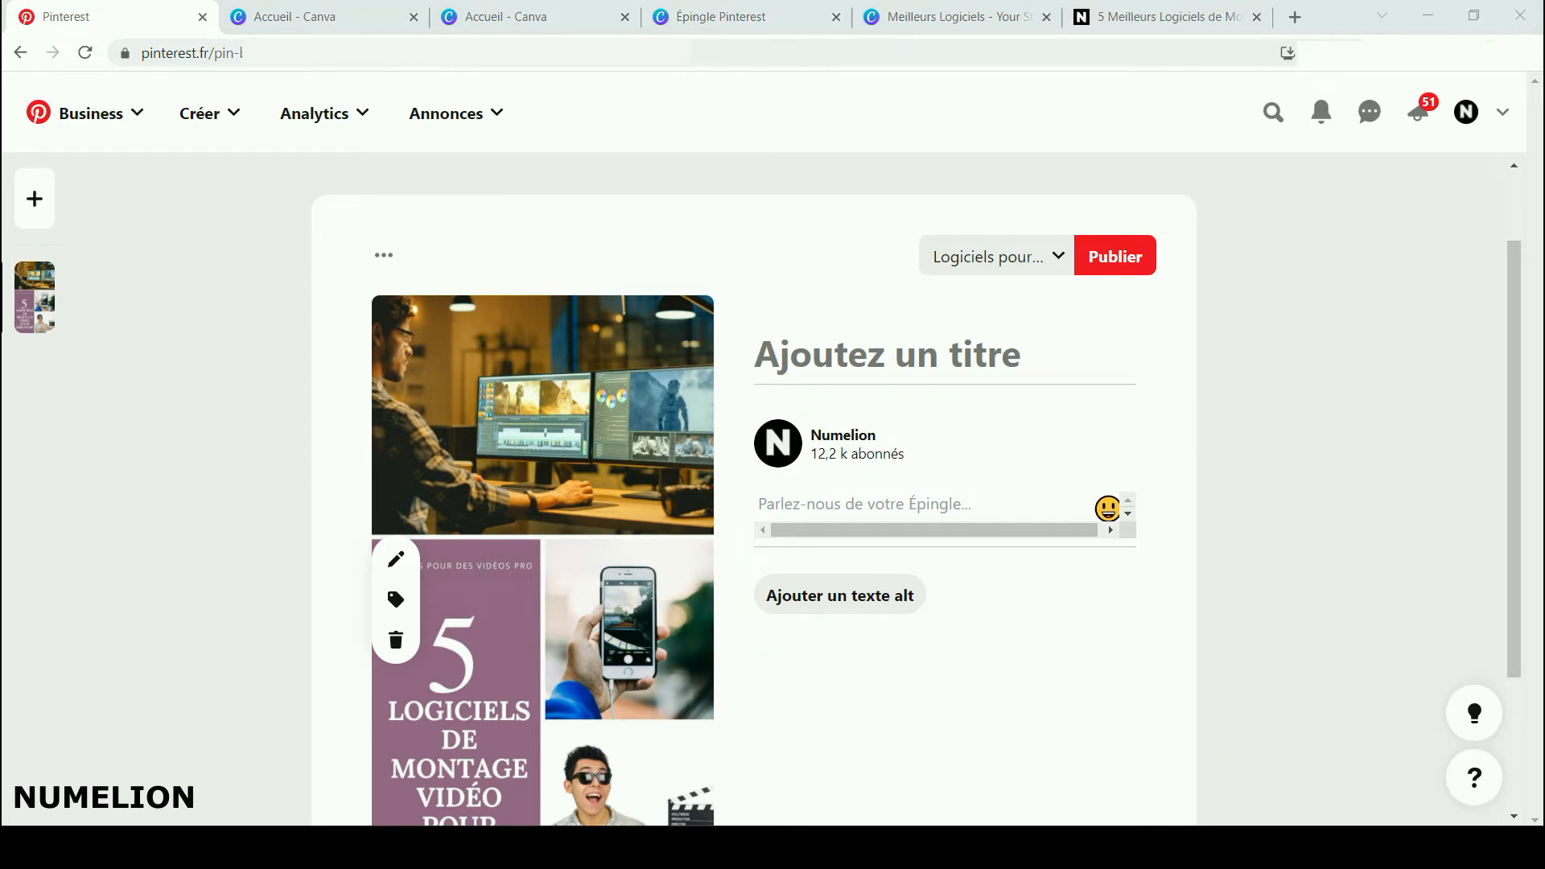
{"action": "left_click", "coordinate": [993, 355]}
{"action": "type", "text": "5 logiciels de montage vidéo débutant"}
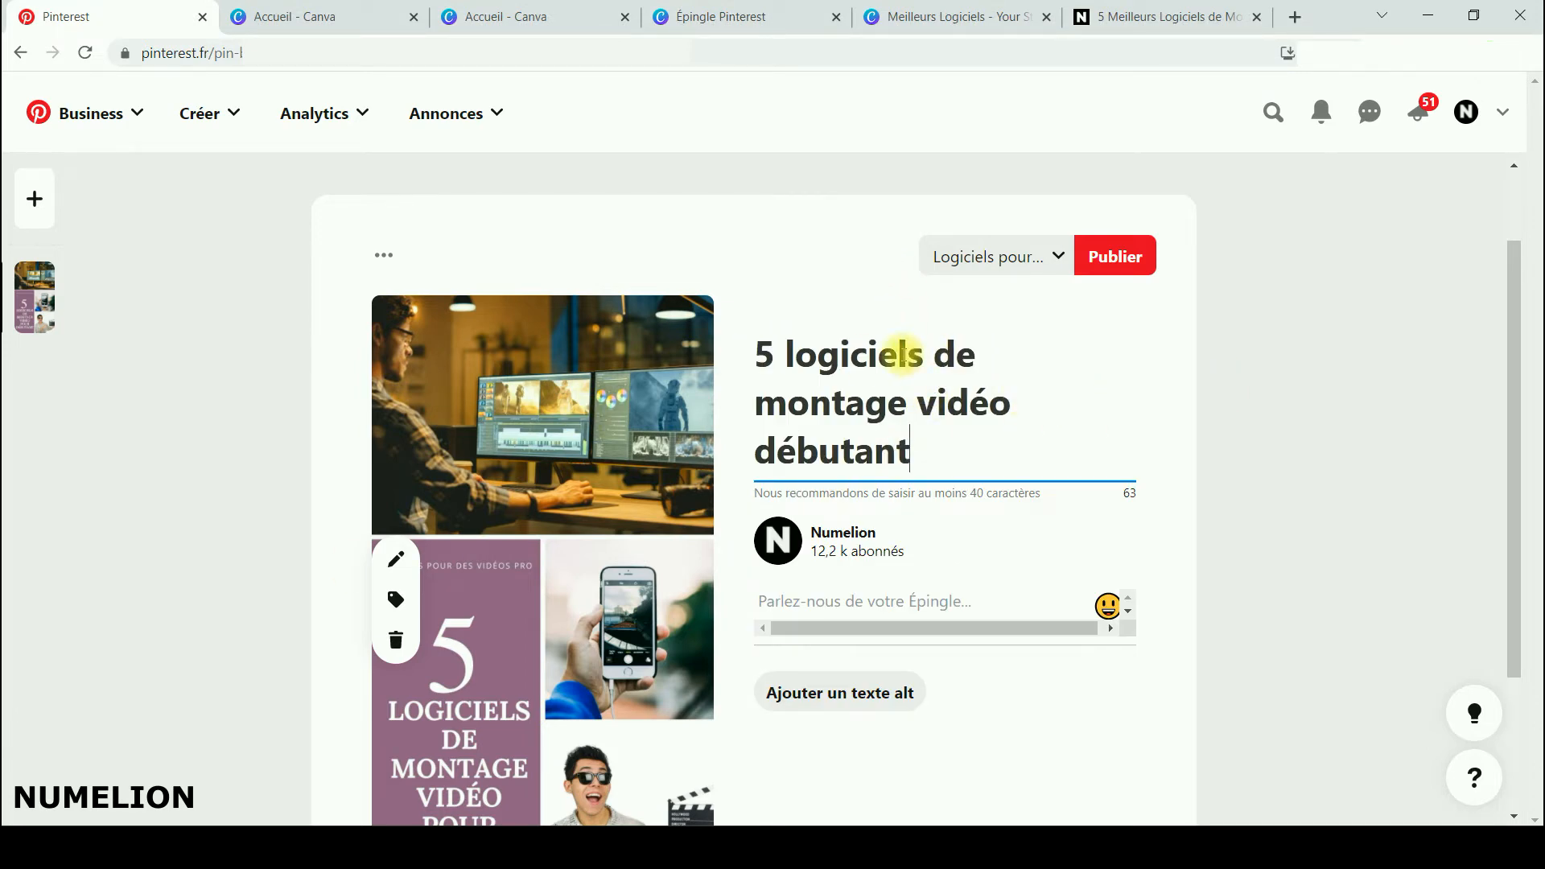
{"action": "left_click", "coordinate": [1035, 404]}
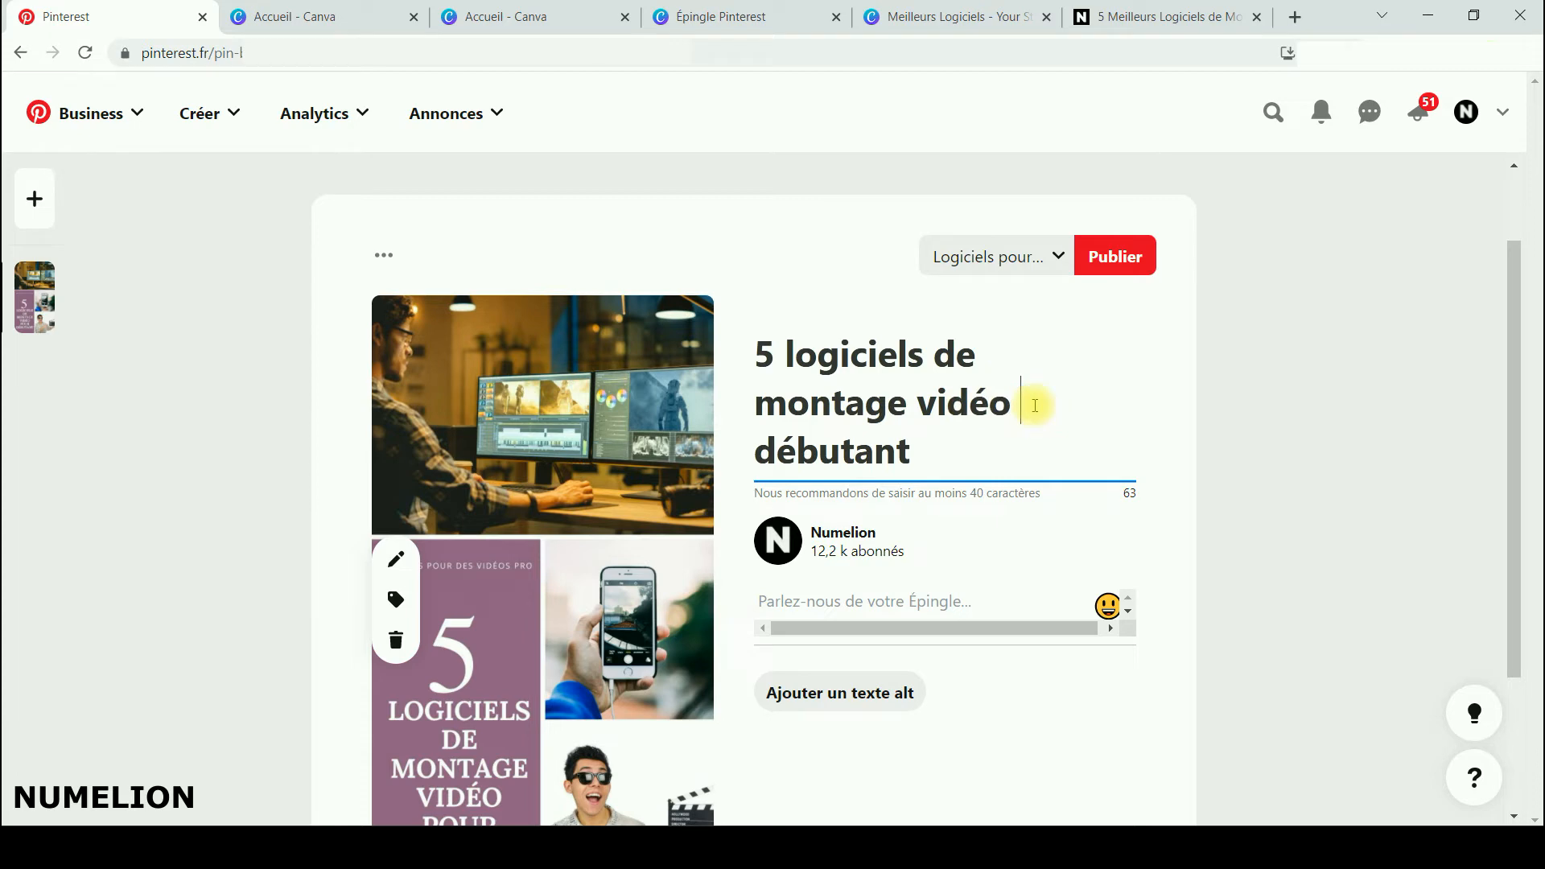
{"action": "type", "text": "pour"}
{"action": "key", "text": "End"}
{"action": "type", "text": "s"}
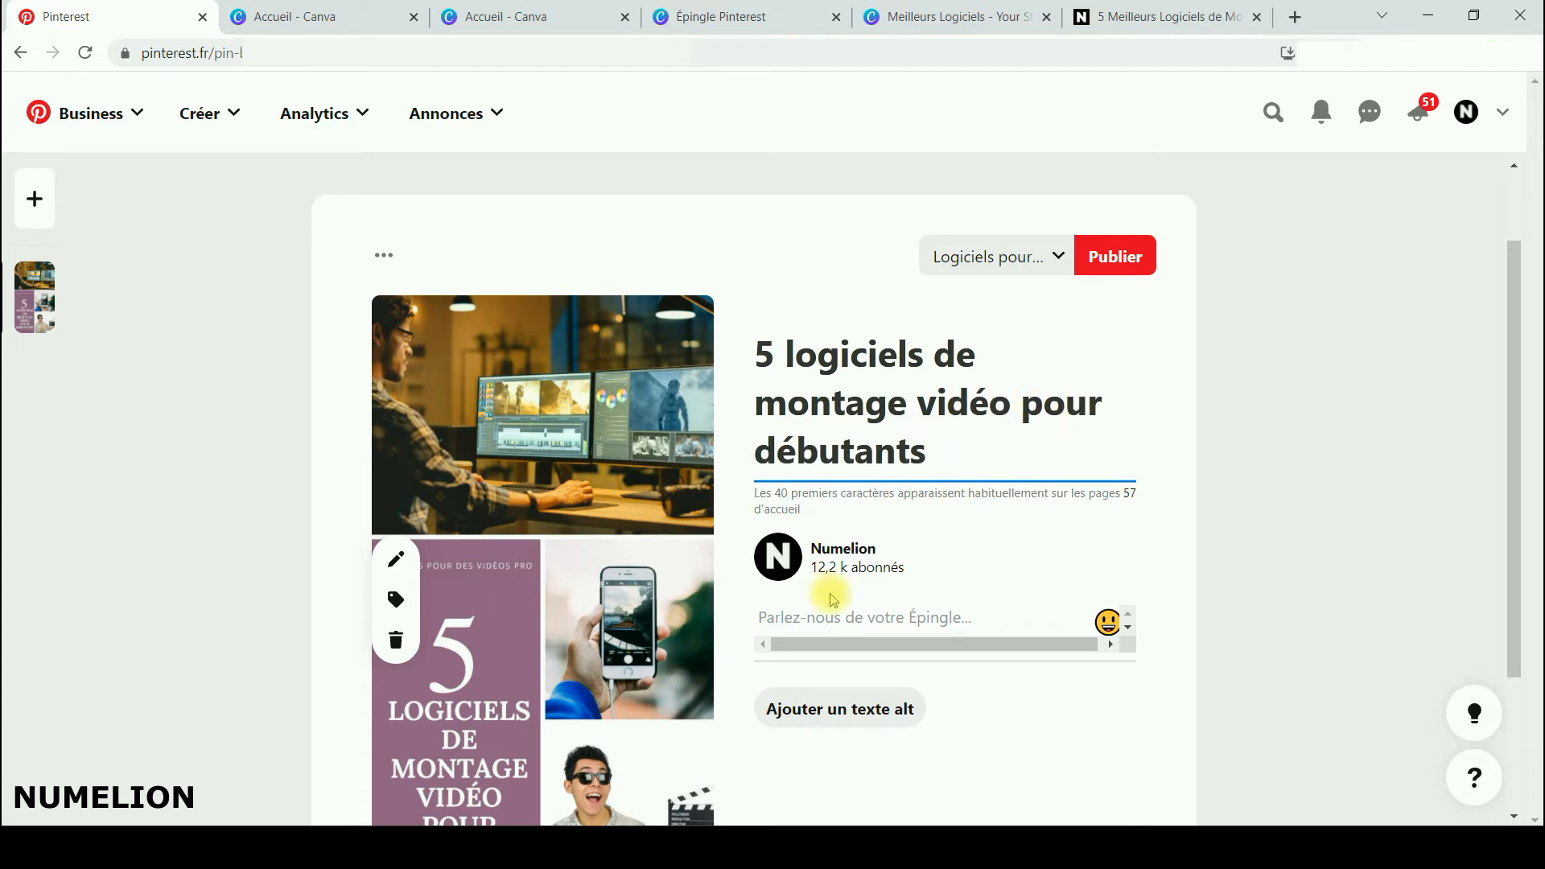
- Enter a two-paragraph pin description starting "Vous recherchez un logicie de montage vidéo gratuit" and ending with #montageVideo #creation
{"action": "left_click", "coordinate": [809, 487]}
{"action": "scroll", "coordinate": [966, 499], "scroll_direction": "down", "scroll_amount": 3}
{"action": "left_click", "coordinate": [827, 398]}
{"action": "scroll", "coordinate": [1016, 435], "scroll_direction": "up", "scroll_amount": 1}
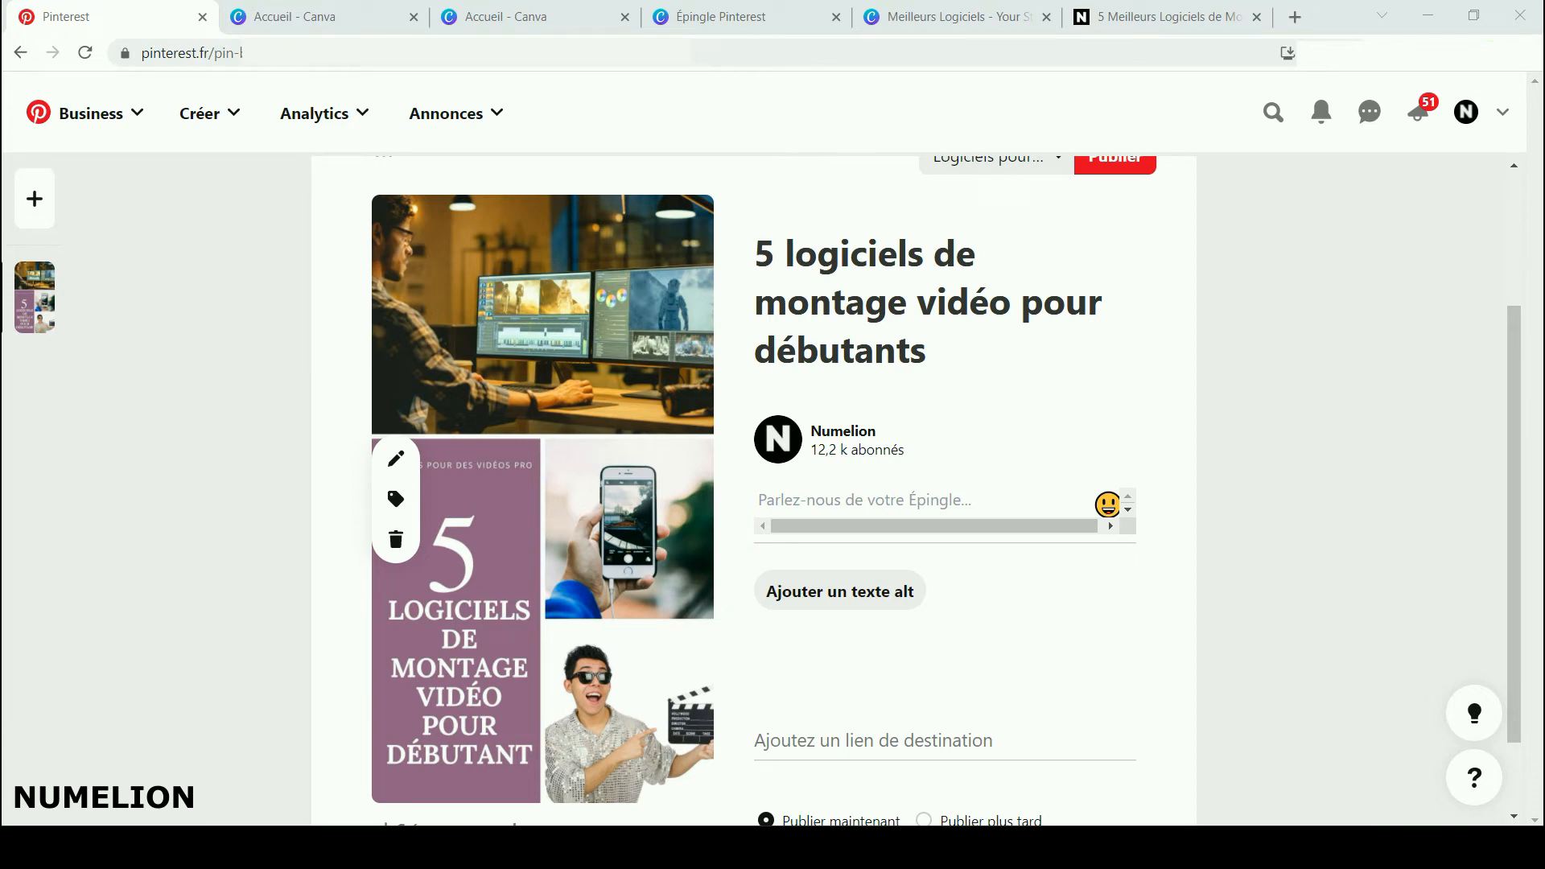
{"action": "left_click", "coordinate": [821, 502]}
{"action": "type", "text": "Vous recherchez un logicie de montage vidéo gratuit pour débuter dans la création de vos projets professionnels ou personnels ? Dans cet article, je vous présente un top des meilleurs logiciels de montage vidéo pour les débutants.  Pour chaque application, vous trouverez un description du logiciel, de ses options et de ses paramètres. Bien entendu, il dispose tous des principales fonctions de base pour faire un montage vidéo. #montageVideo #creation"}
{"action": "scroll", "coordinate": [1046, 612], "scroll_direction": "down", "scroll_amount": 1}
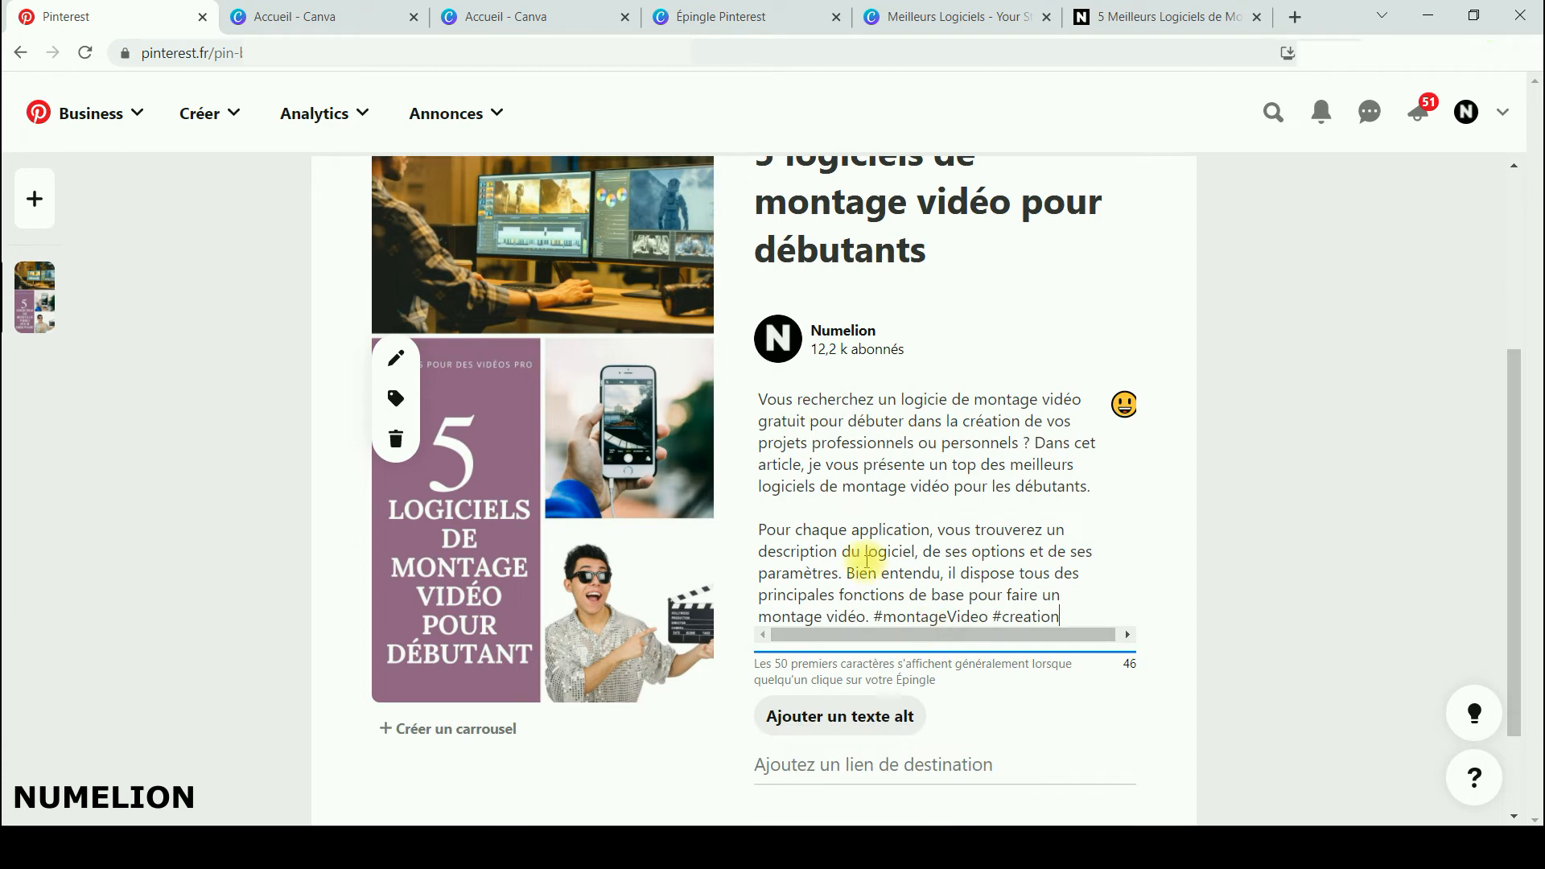
- Correct "logicie" to "logiciel" in the first sentence of the pin description
{"action": "scroll", "coordinate": [905, 594], "scroll_direction": "up", "scroll_amount": 2}
{"action": "scroll", "coordinate": [907, 621], "scroll_direction": "down", "scroll_amount": 1}
{"action": "left_click", "coordinate": [950, 500]}
{"action": "type", "text": "l"}
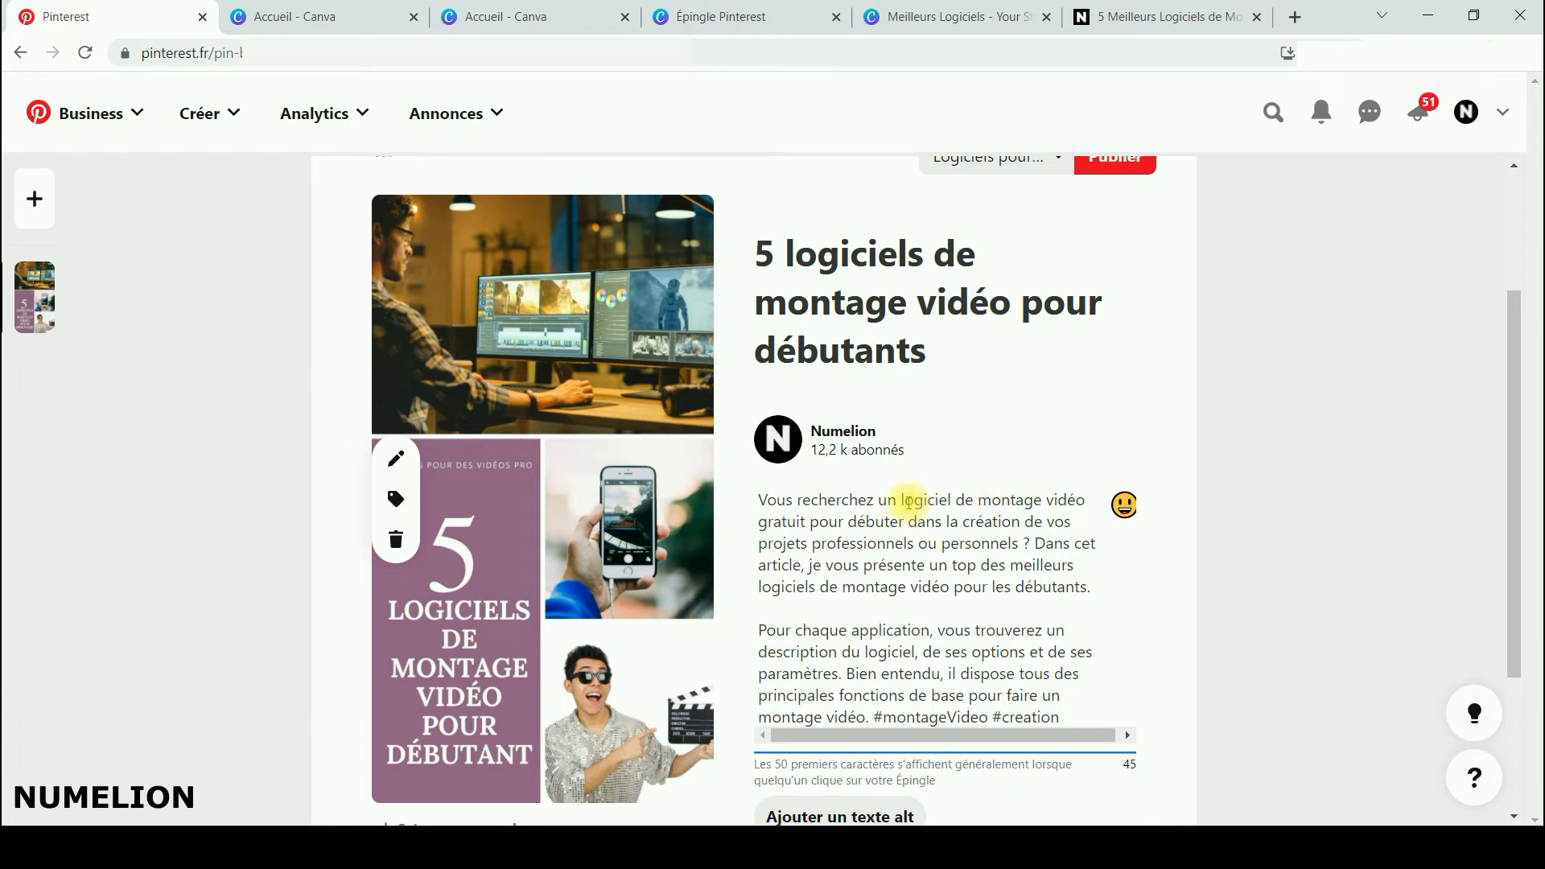
- Review the keywords in both paragraphs of the pin description and the hashtags at its end
{"action": "left_click_drag", "start_coordinate": [900, 499], "coordinate": [1076, 500]}
{"action": "left_click", "coordinate": [782, 529]}
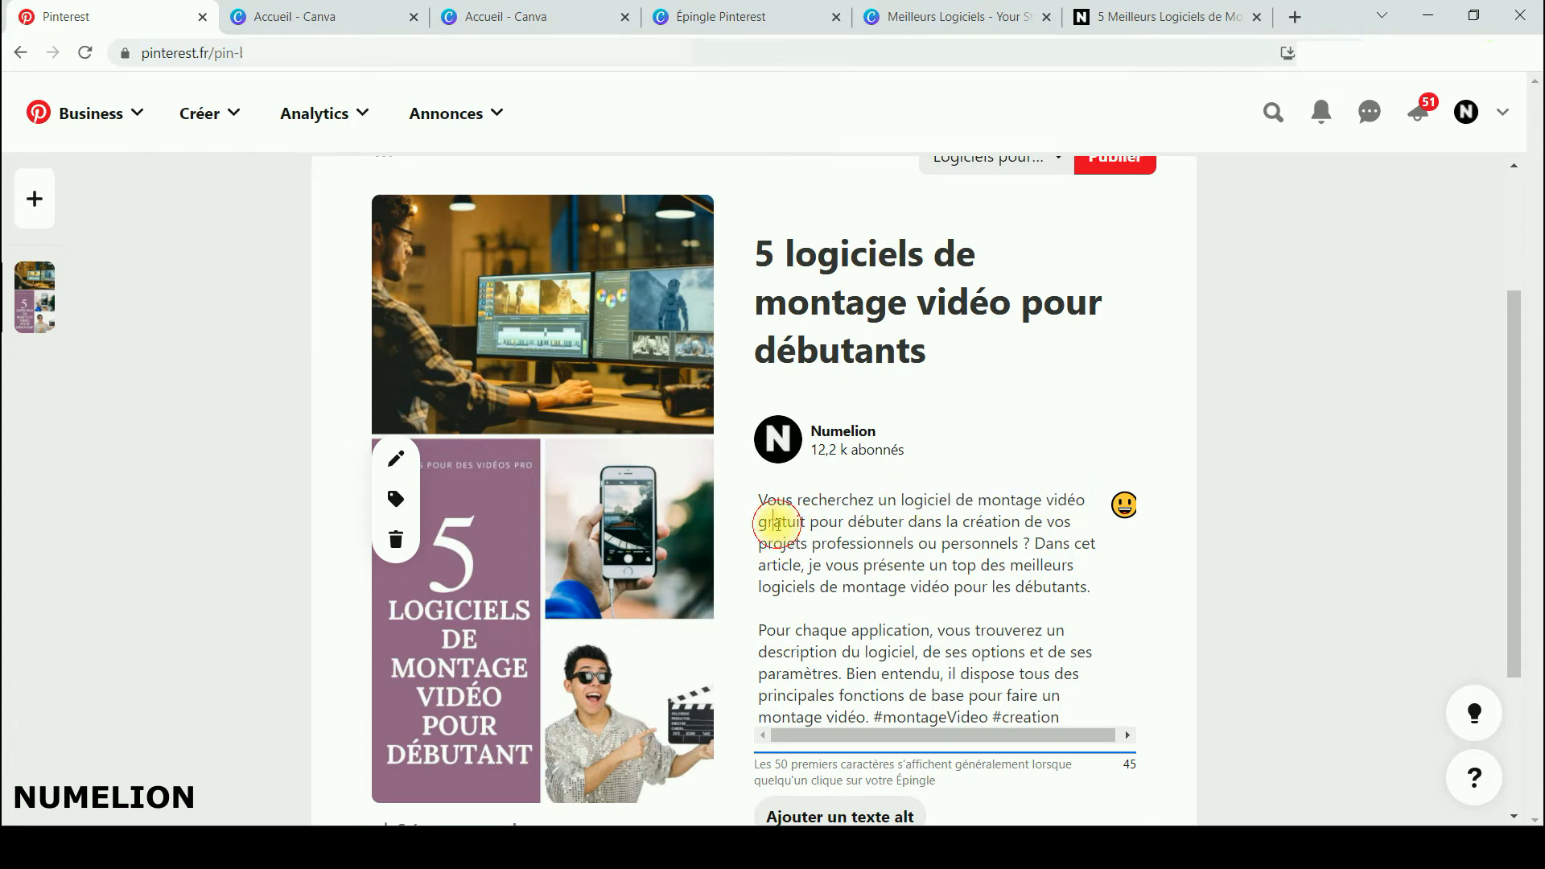
{"action": "double_click", "coordinate": [1000, 521]}
{"action": "left_click_drag", "start_coordinate": [821, 544], "coordinate": [1044, 545]}
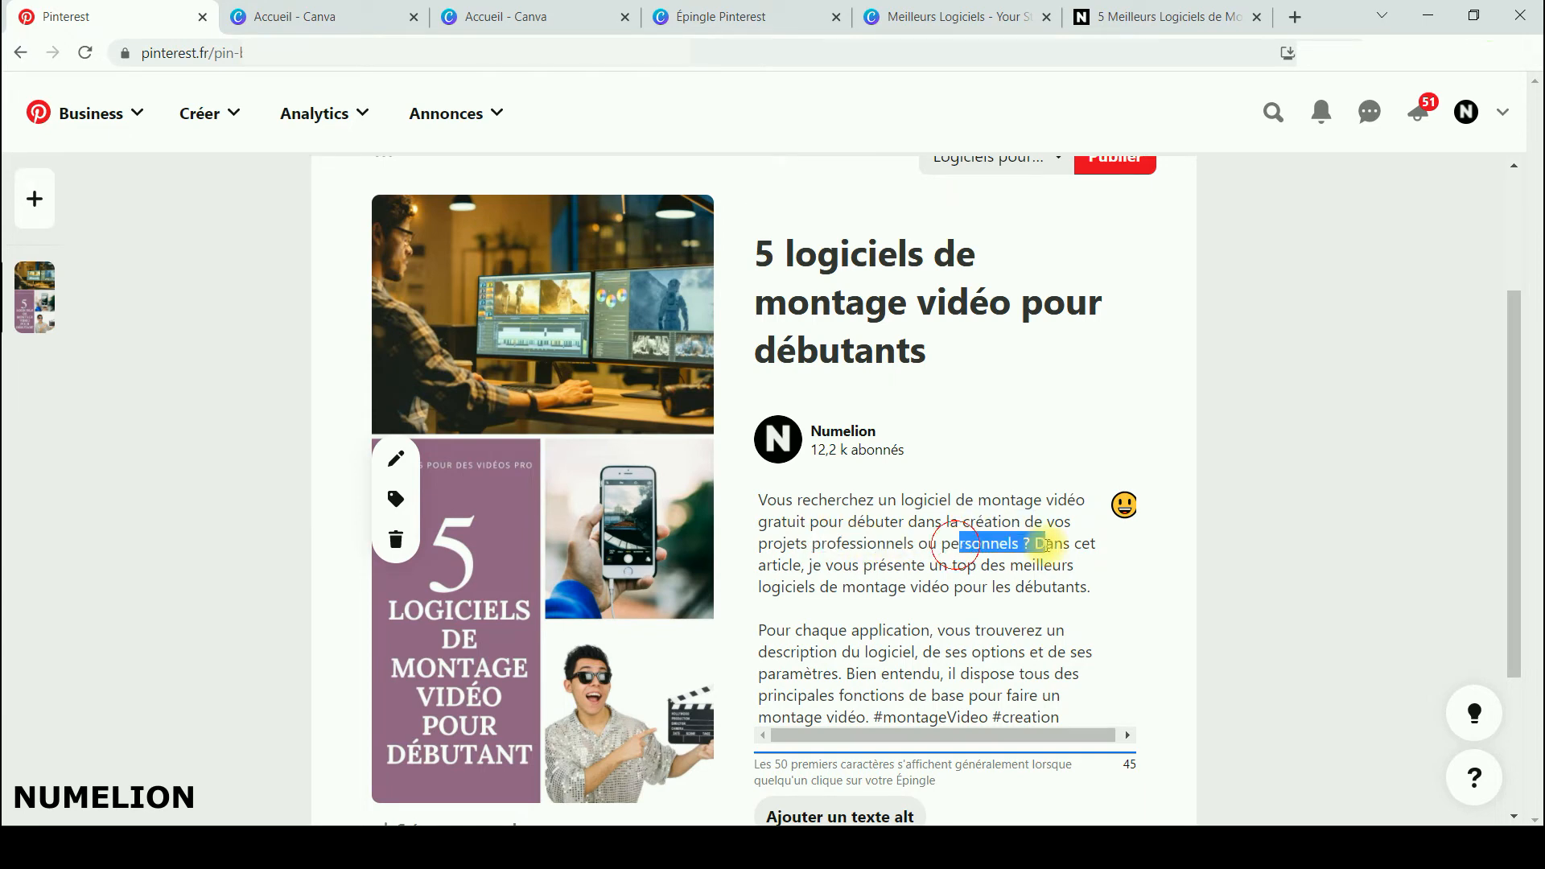
{"action": "left_click_drag", "start_coordinate": [950, 569], "coordinate": [1055, 565]}
{"action": "left_click", "coordinate": [793, 587]}
{"action": "scroll", "coordinate": [934, 593], "scroll_direction": "down", "scroll_amount": 3}
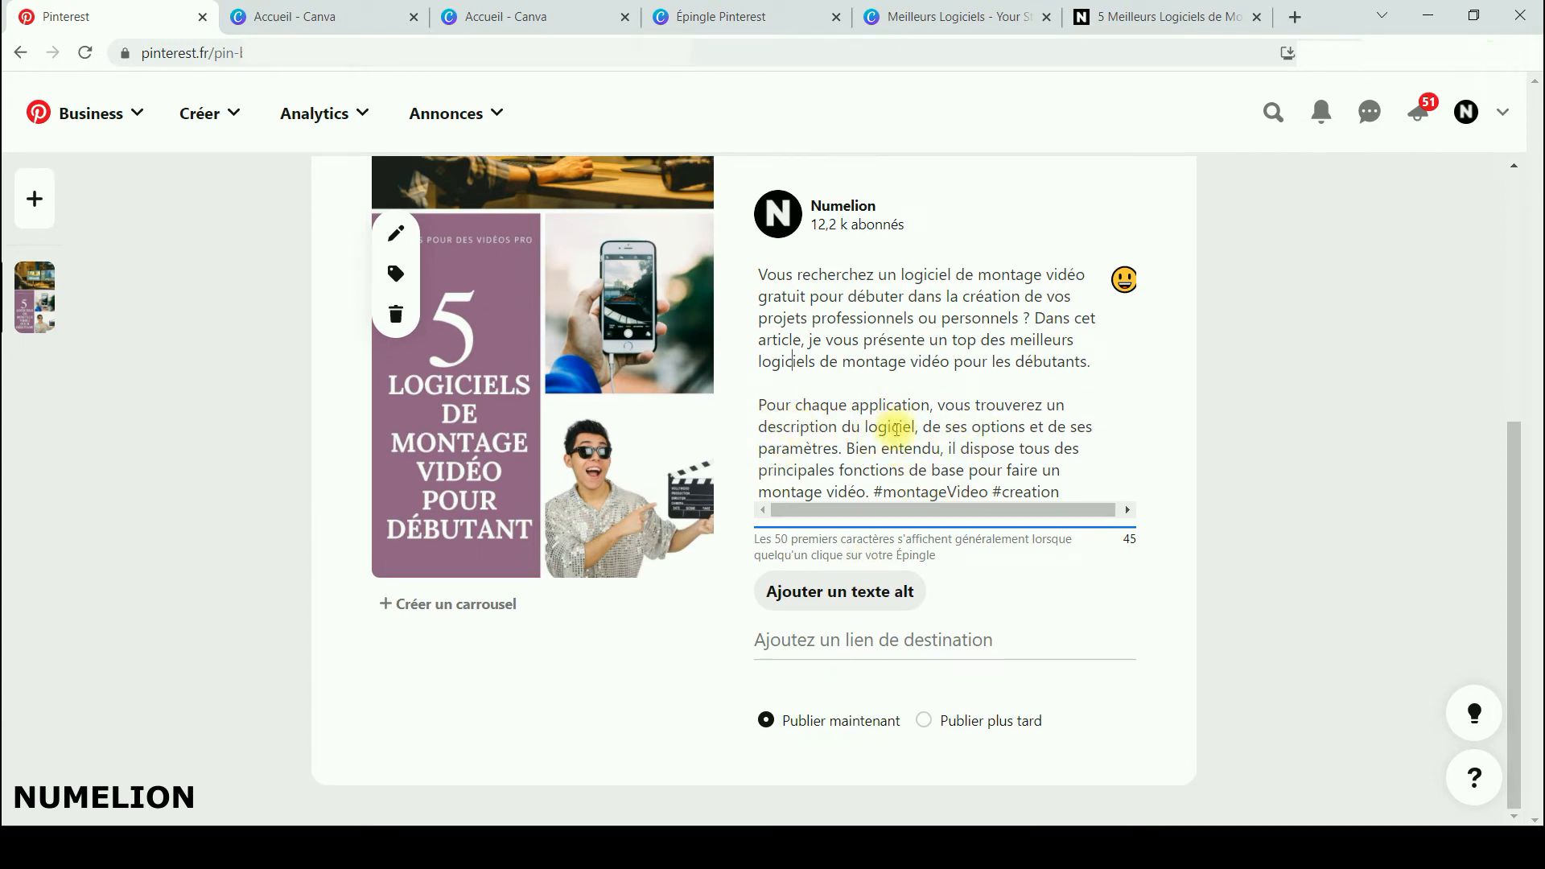
{"action": "left_click_drag", "start_coordinate": [852, 406], "coordinate": [923, 404]}
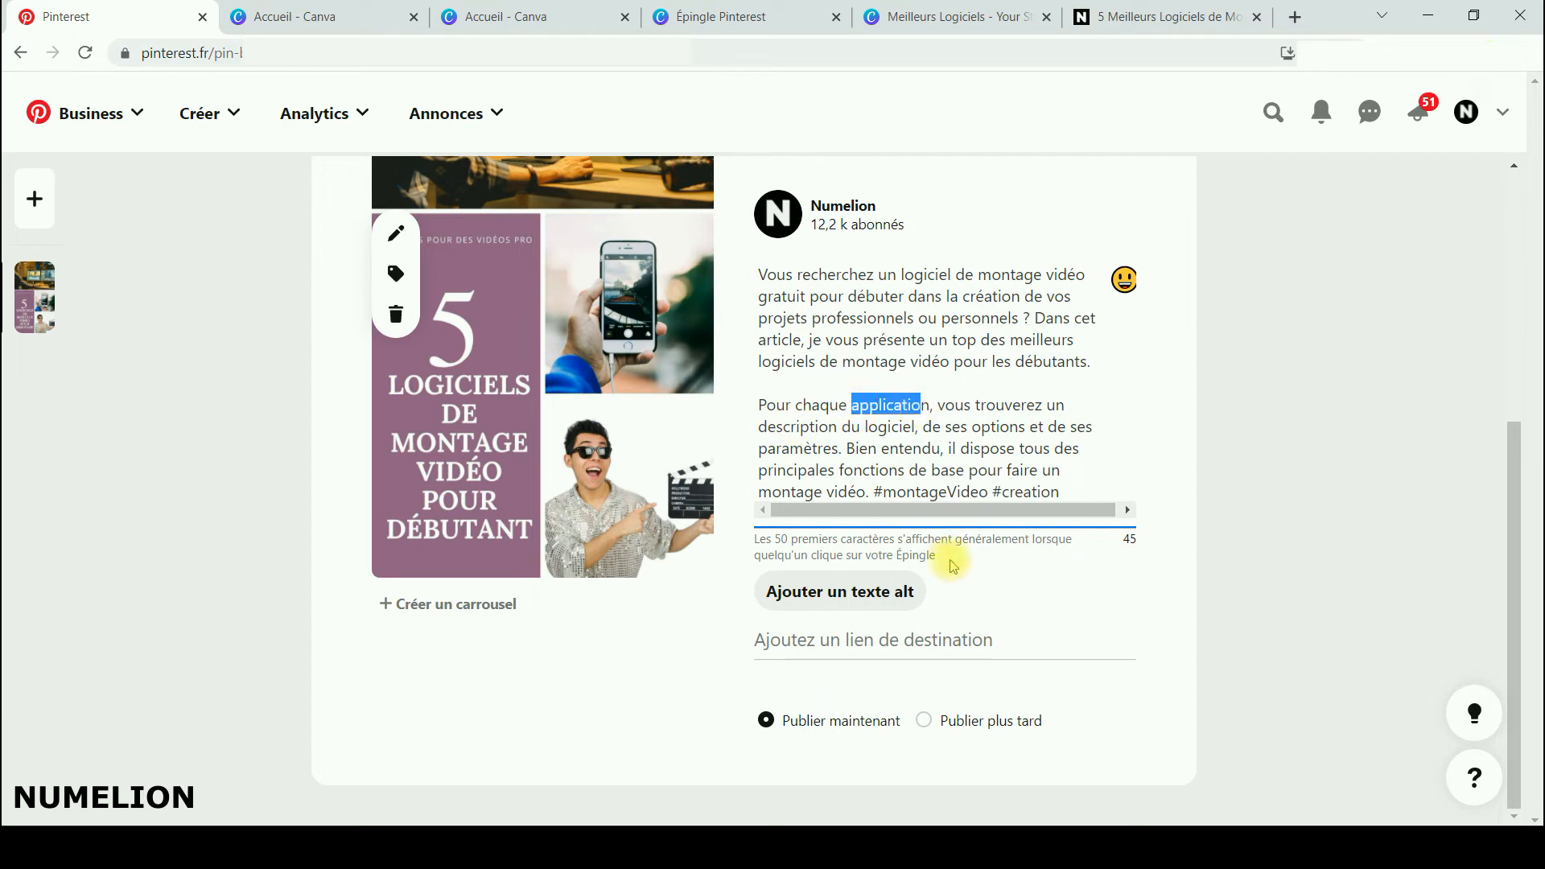
{"action": "left_click", "coordinate": [860, 491]}
{"action": "left_click_drag", "start_coordinate": [859, 491], "coordinate": [759, 488]}
{"action": "left_click", "coordinate": [942, 490]}
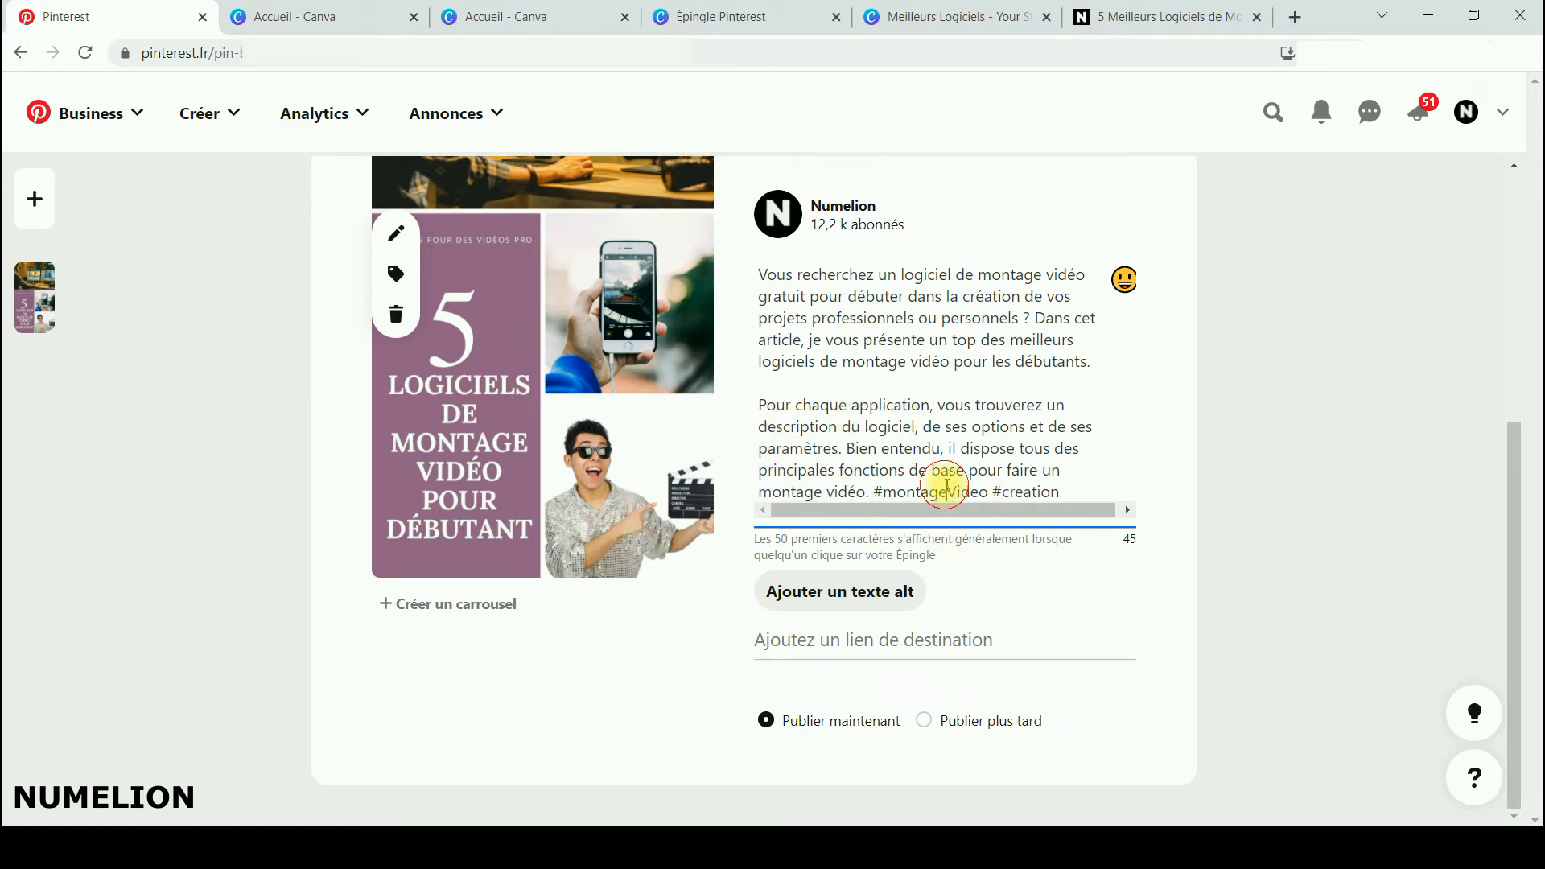
{"action": "left_click_drag", "start_coordinate": [877, 493], "coordinate": [1059, 493]}
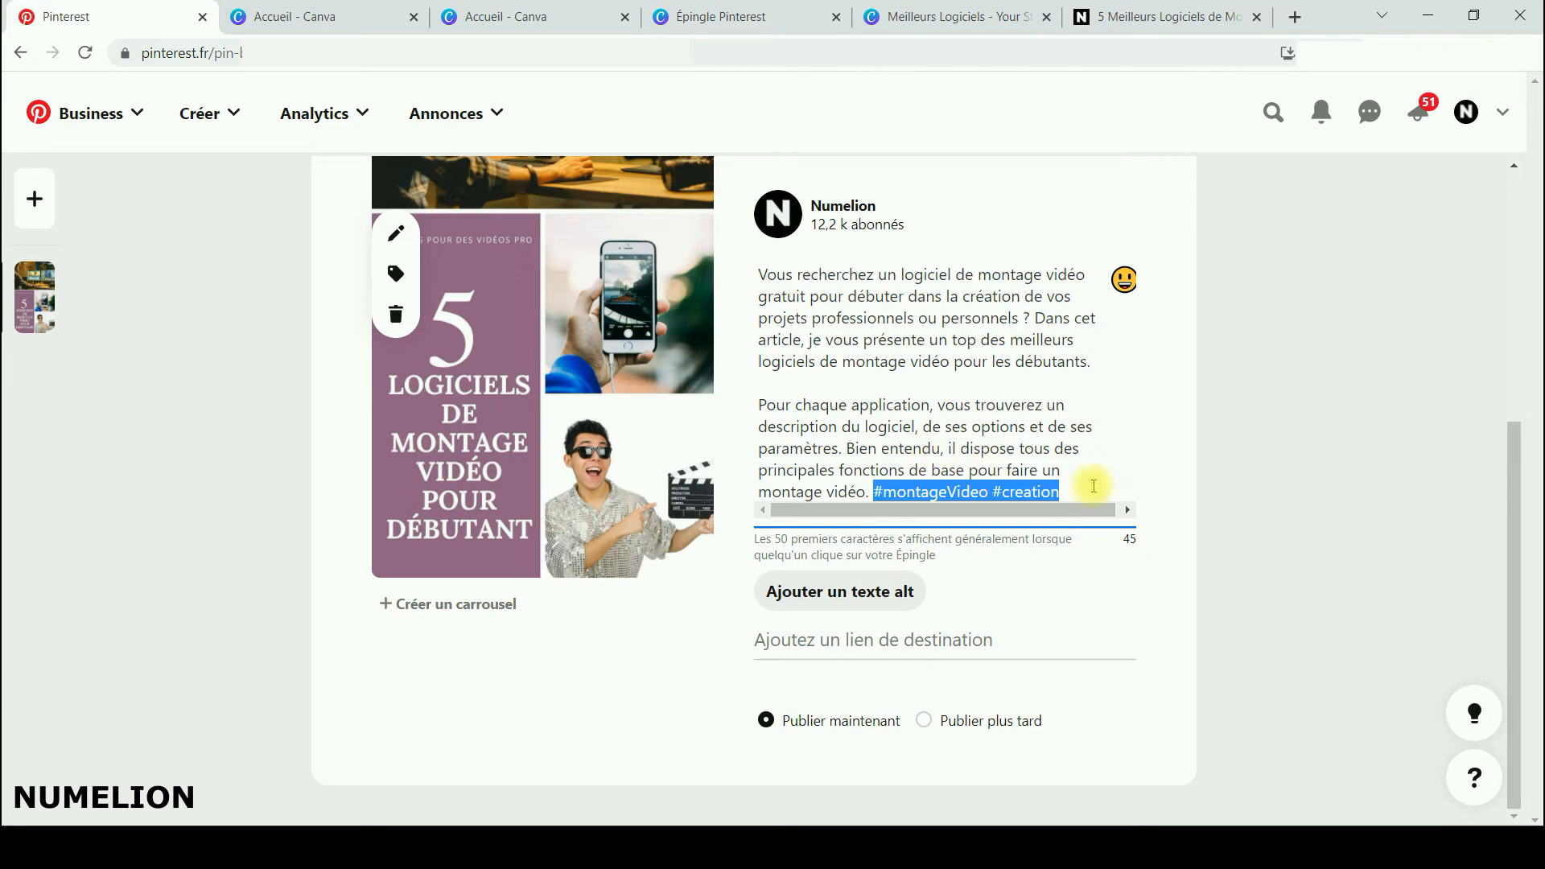
{"action": "left_click", "coordinate": [932, 493]}
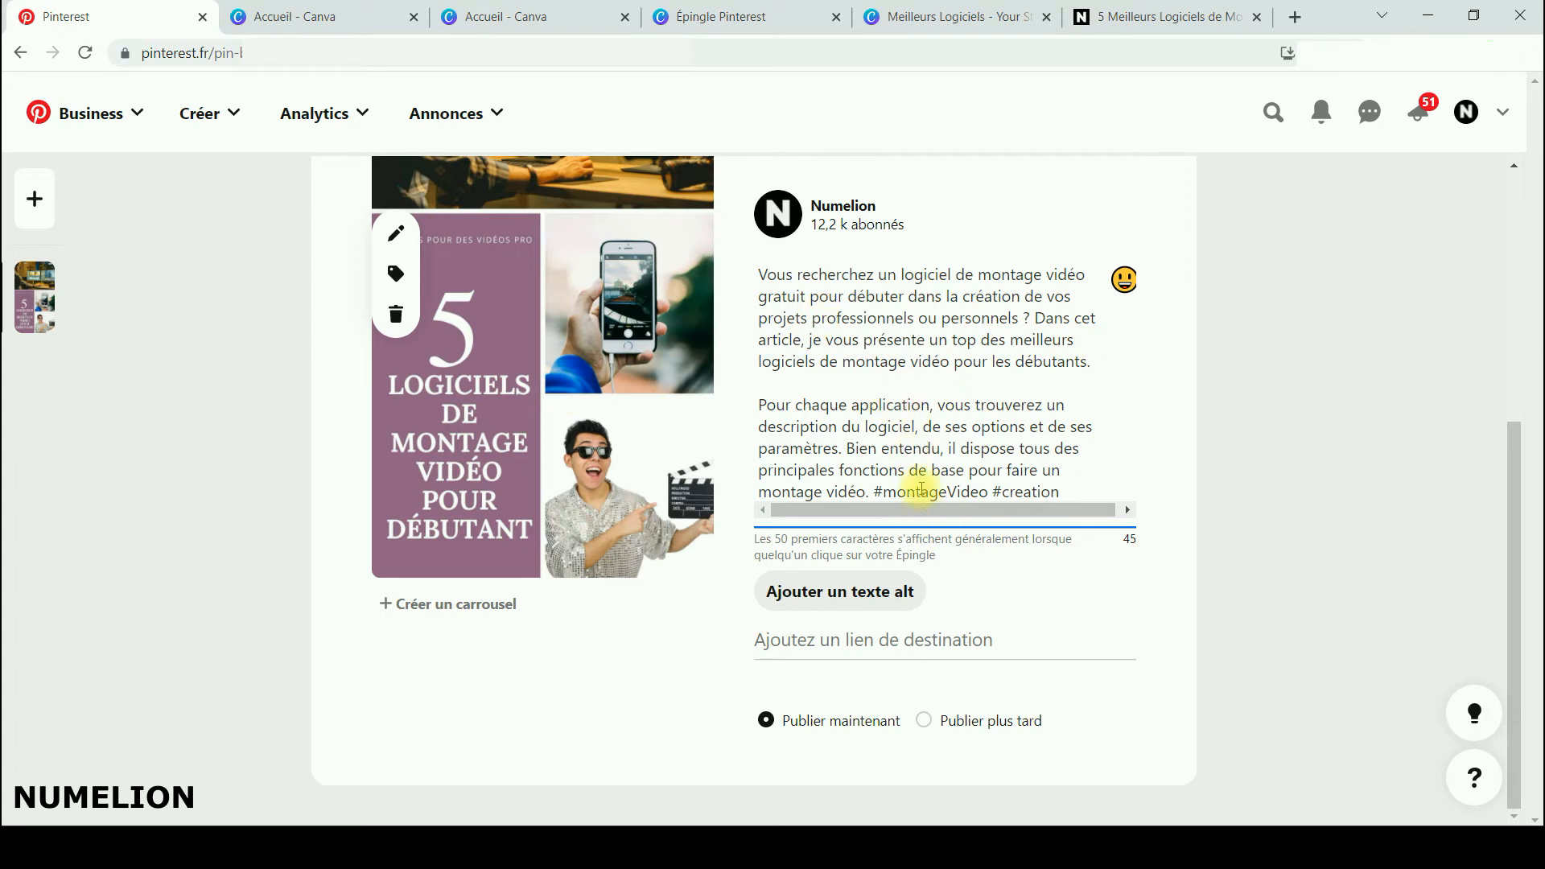
- Add the alt text "5 logiciels de montage vidéo pour débutants" to the pin
{"action": "left_click", "coordinate": [862, 590]}
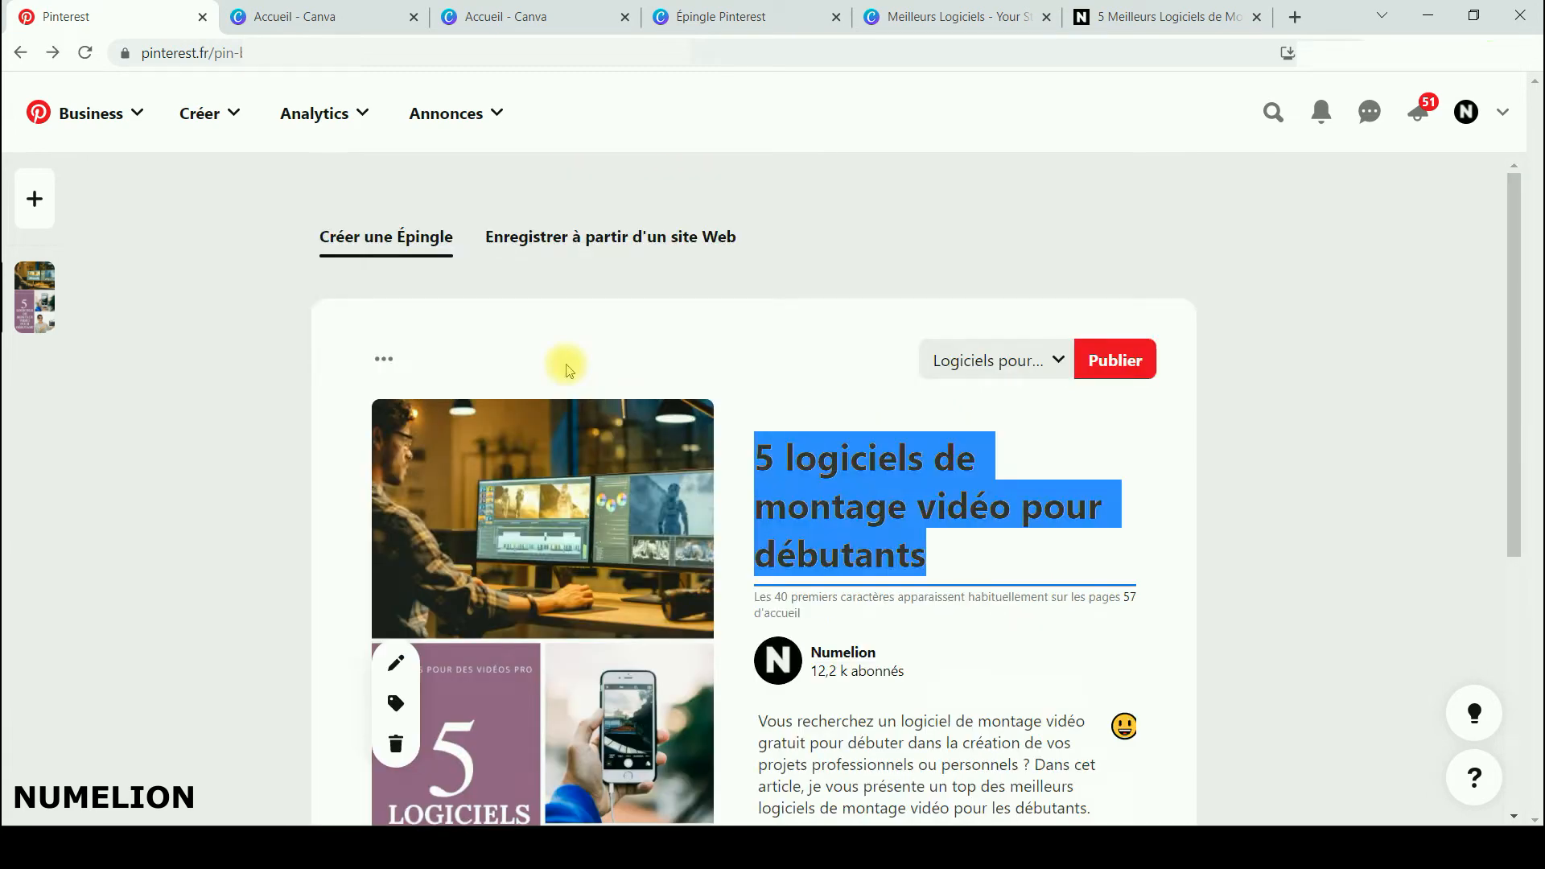
{"action": "scroll", "coordinate": [605, 380], "scroll_direction": "down", "scroll_amount": 5}
{"action": "left_click", "coordinate": [837, 567]}
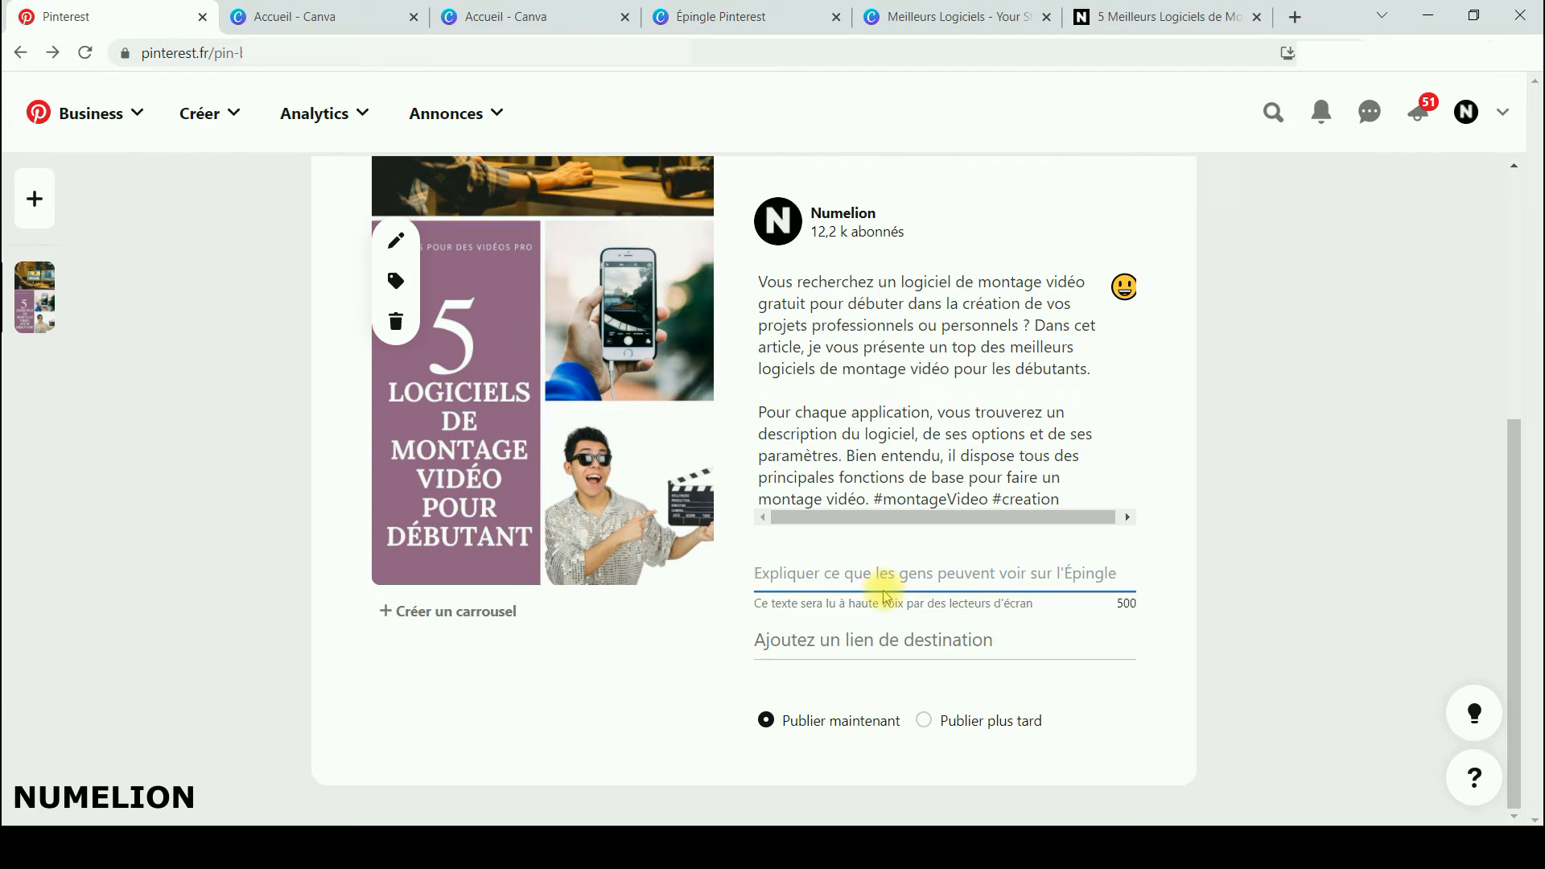
{"action": "type", "text": "5 logiciels de montage vidéo pour débutants"}
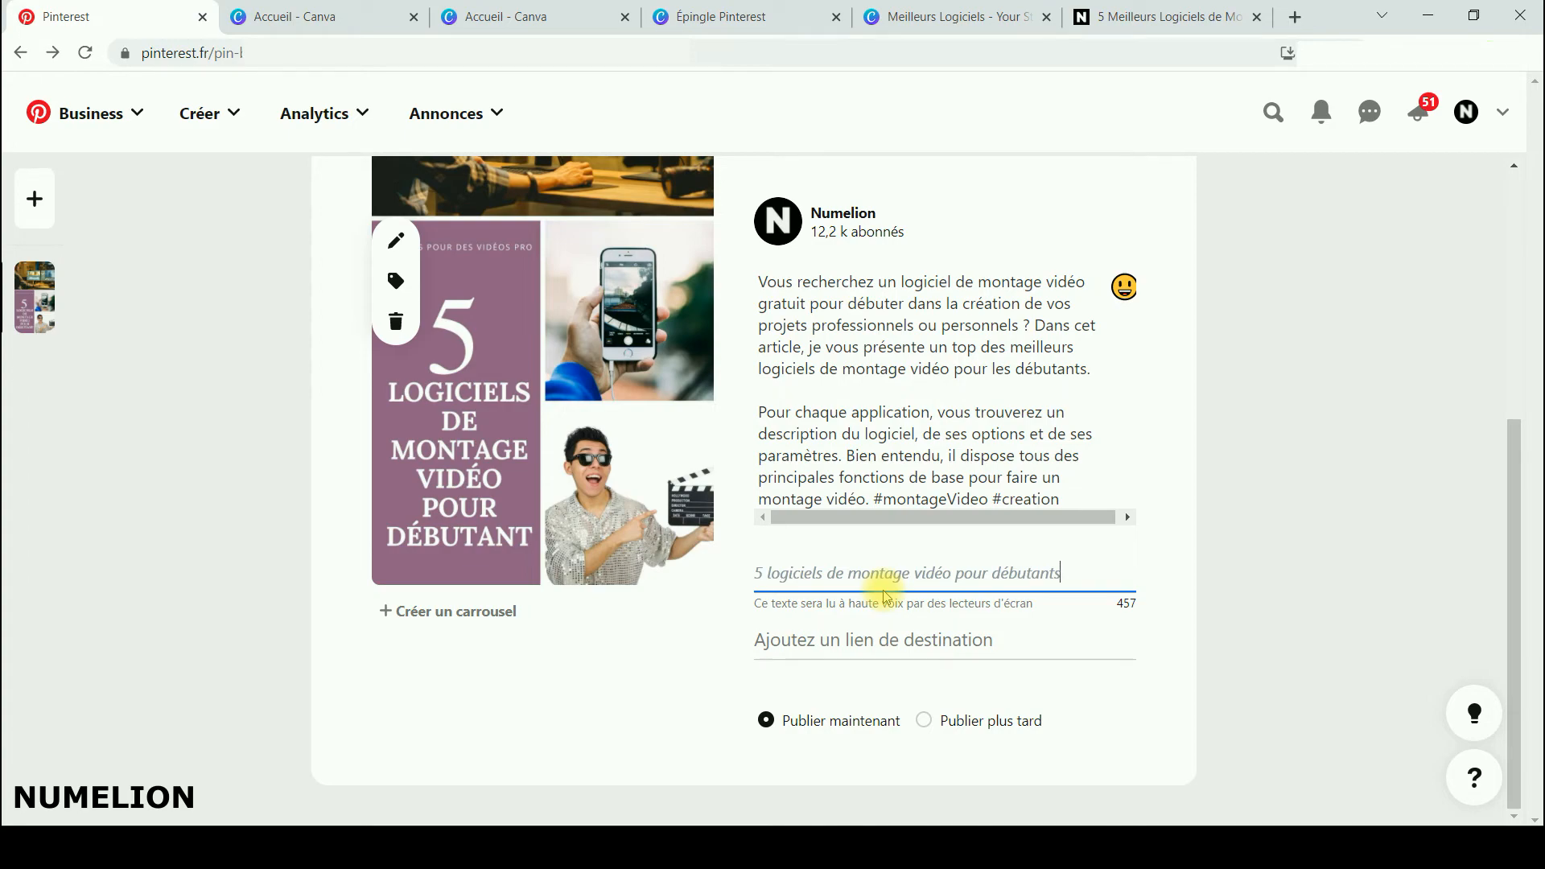
{"action": "scroll", "coordinate": [885, 597], "scroll_direction": "up", "scroll_amount": 5}
{"action": "scroll", "coordinate": [869, 449], "scroll_direction": "down", "scroll_amount": 3}
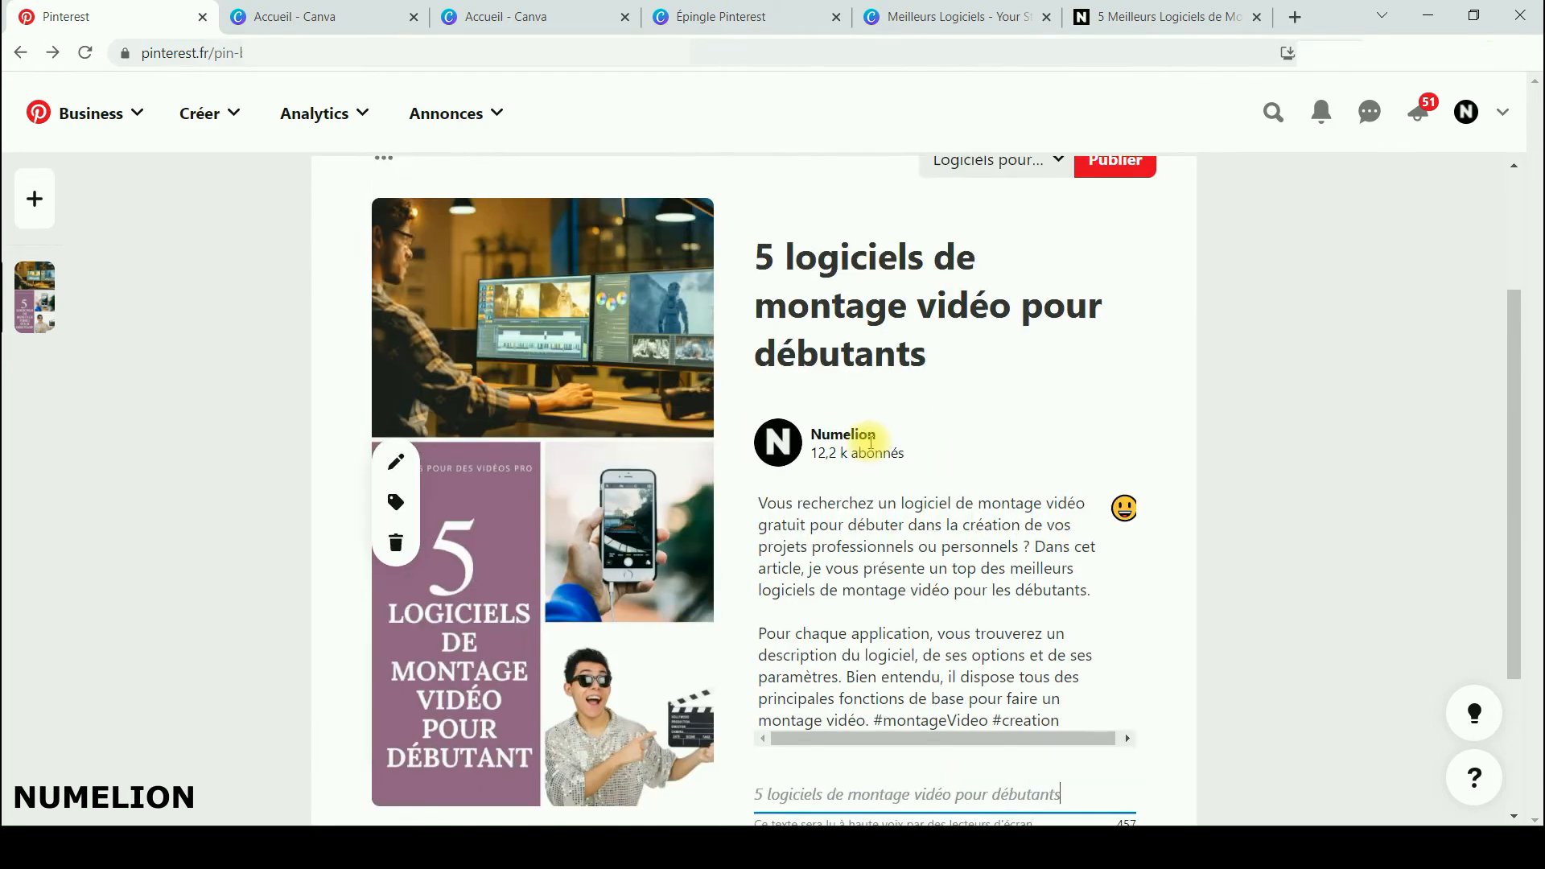
{"action": "scroll", "coordinate": [869, 442], "scroll_direction": "down", "scroll_amount": 3}
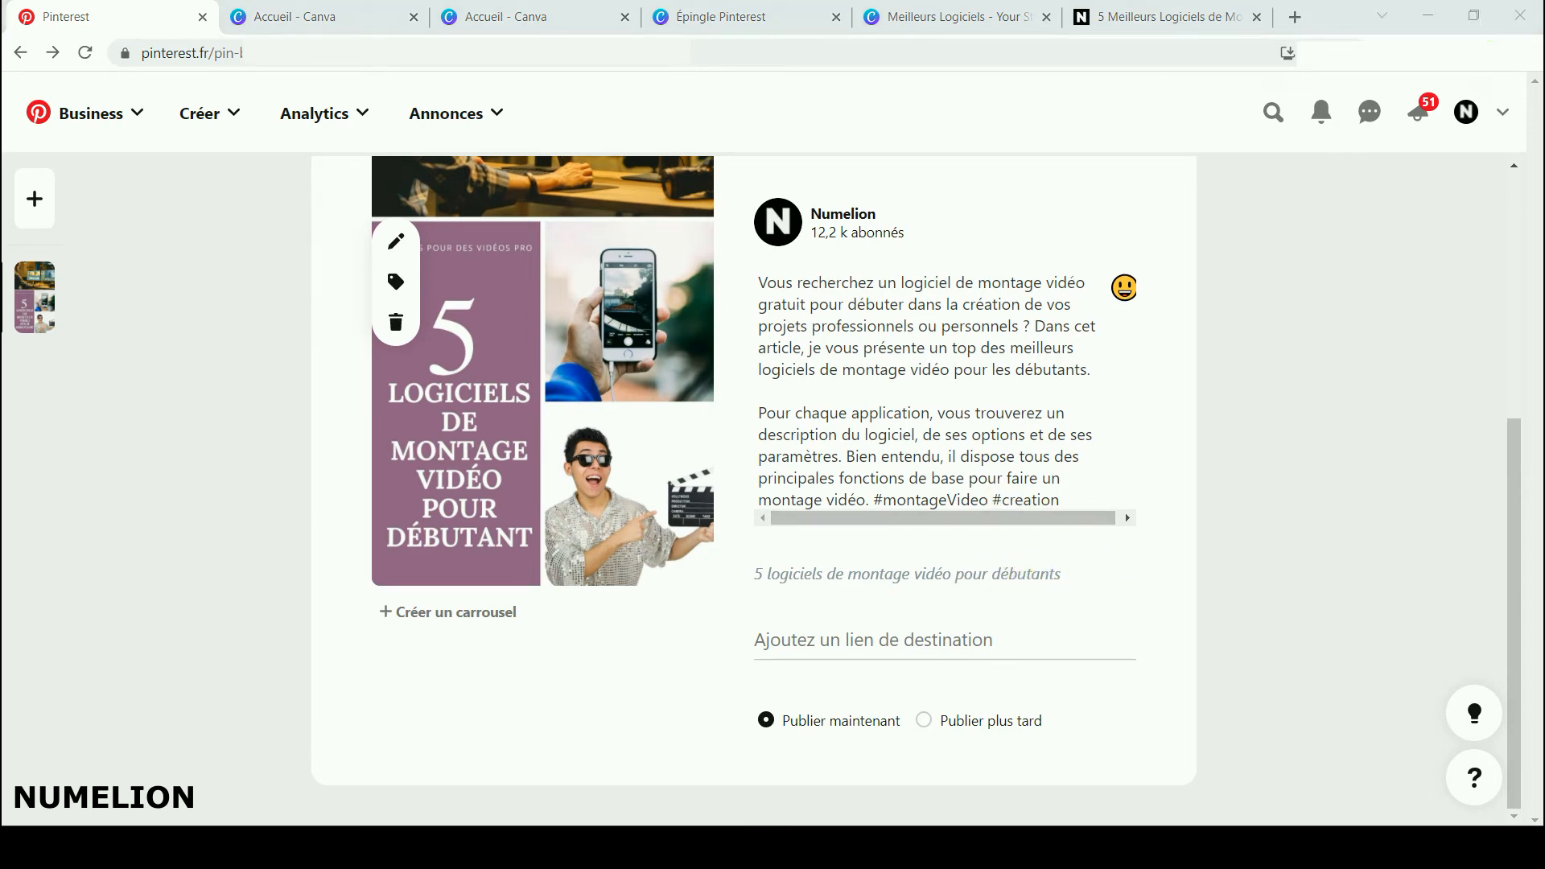
- Switch to File Explorer to examine the file name of the pin image in the PINTEREST folder, and return to the pin builder
{"action": "left_click", "coordinate": [785, 849]}
{"action": "left_click", "coordinate": [975, 250]}
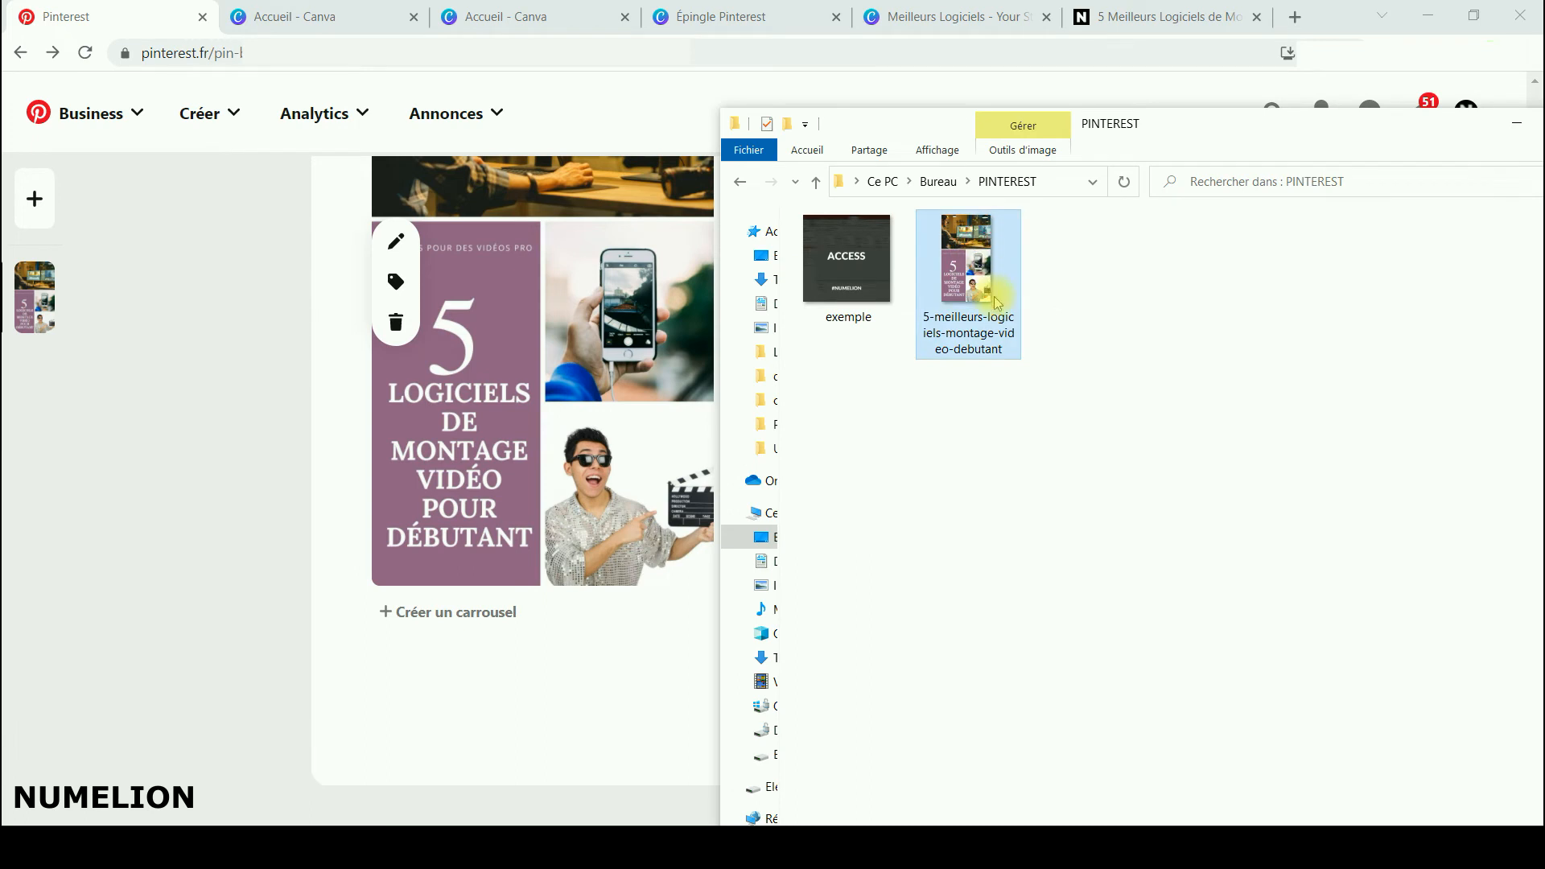
{"action": "right_click", "coordinate": [977, 344]}
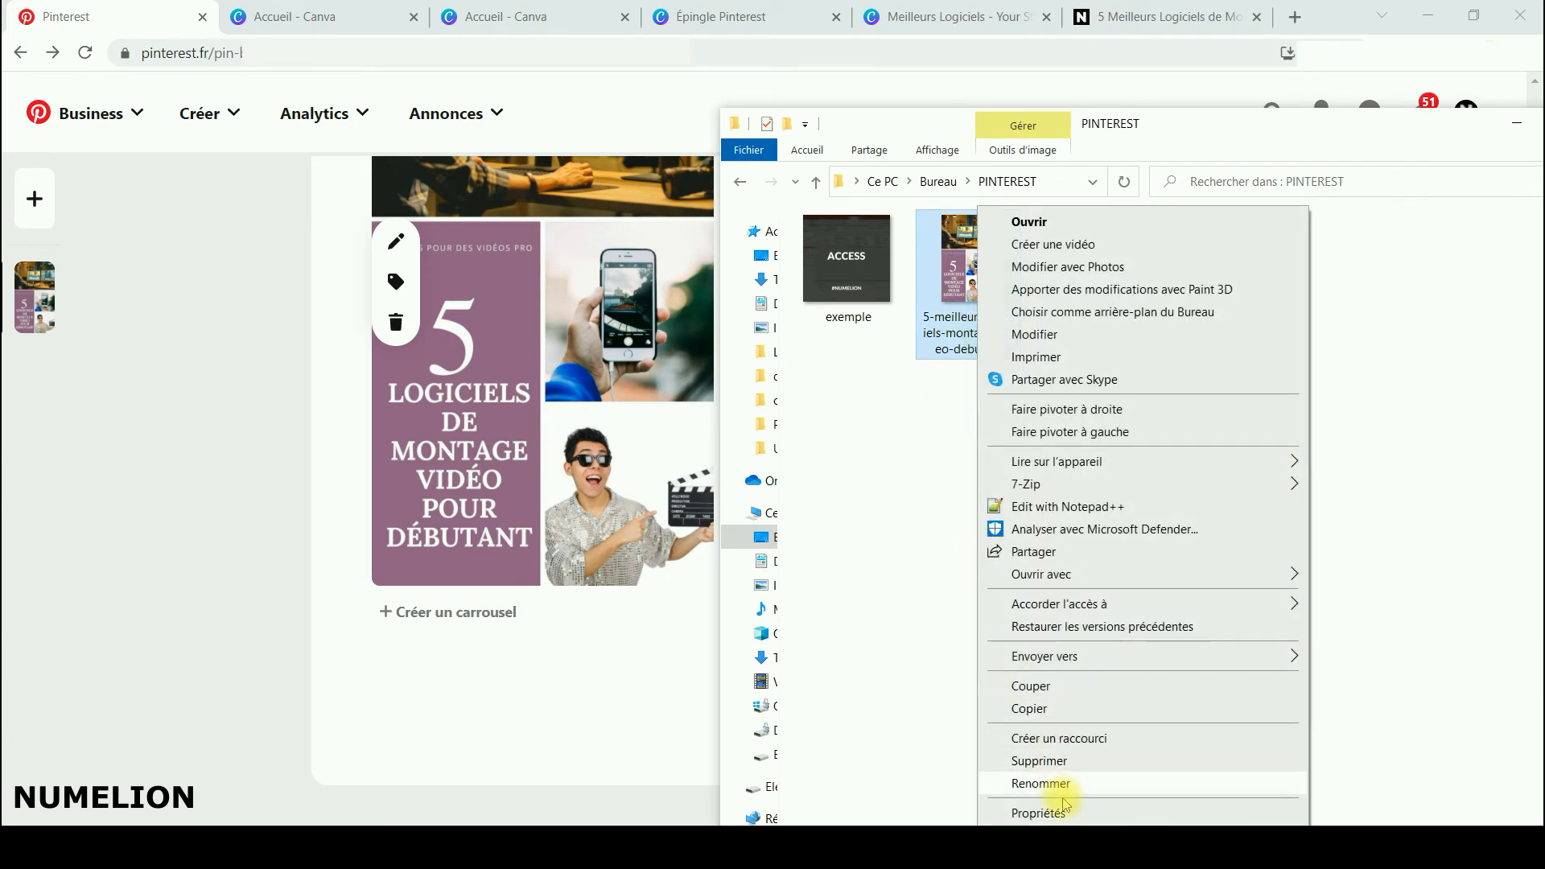
{"action": "key", "text": "Escape"}
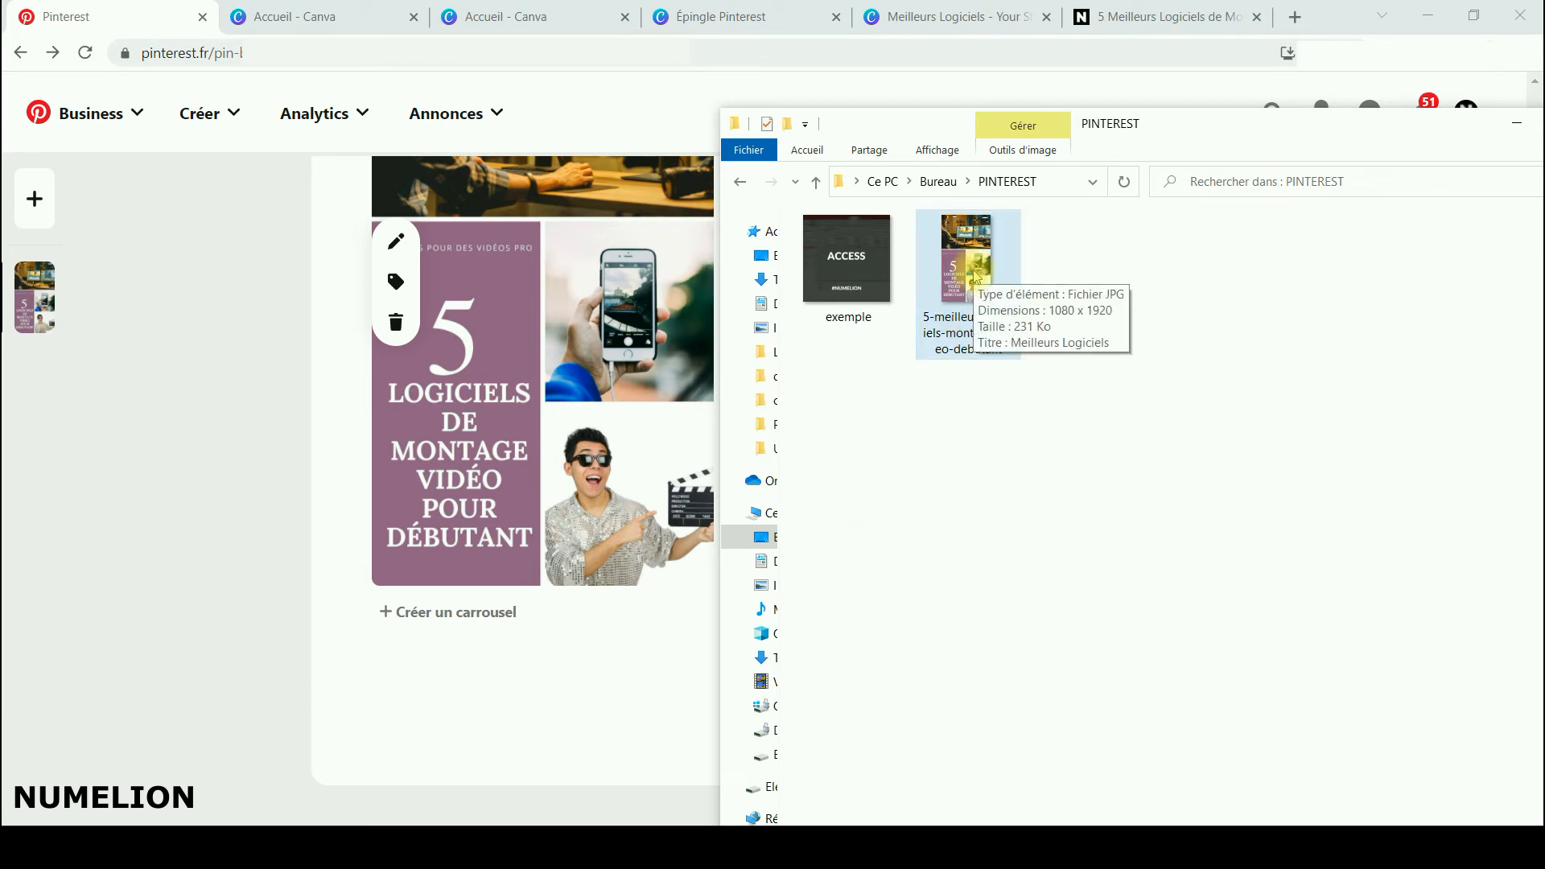
{"action": "left_click_drag", "start_coordinate": [1142, 121], "coordinate": [923, 264]}
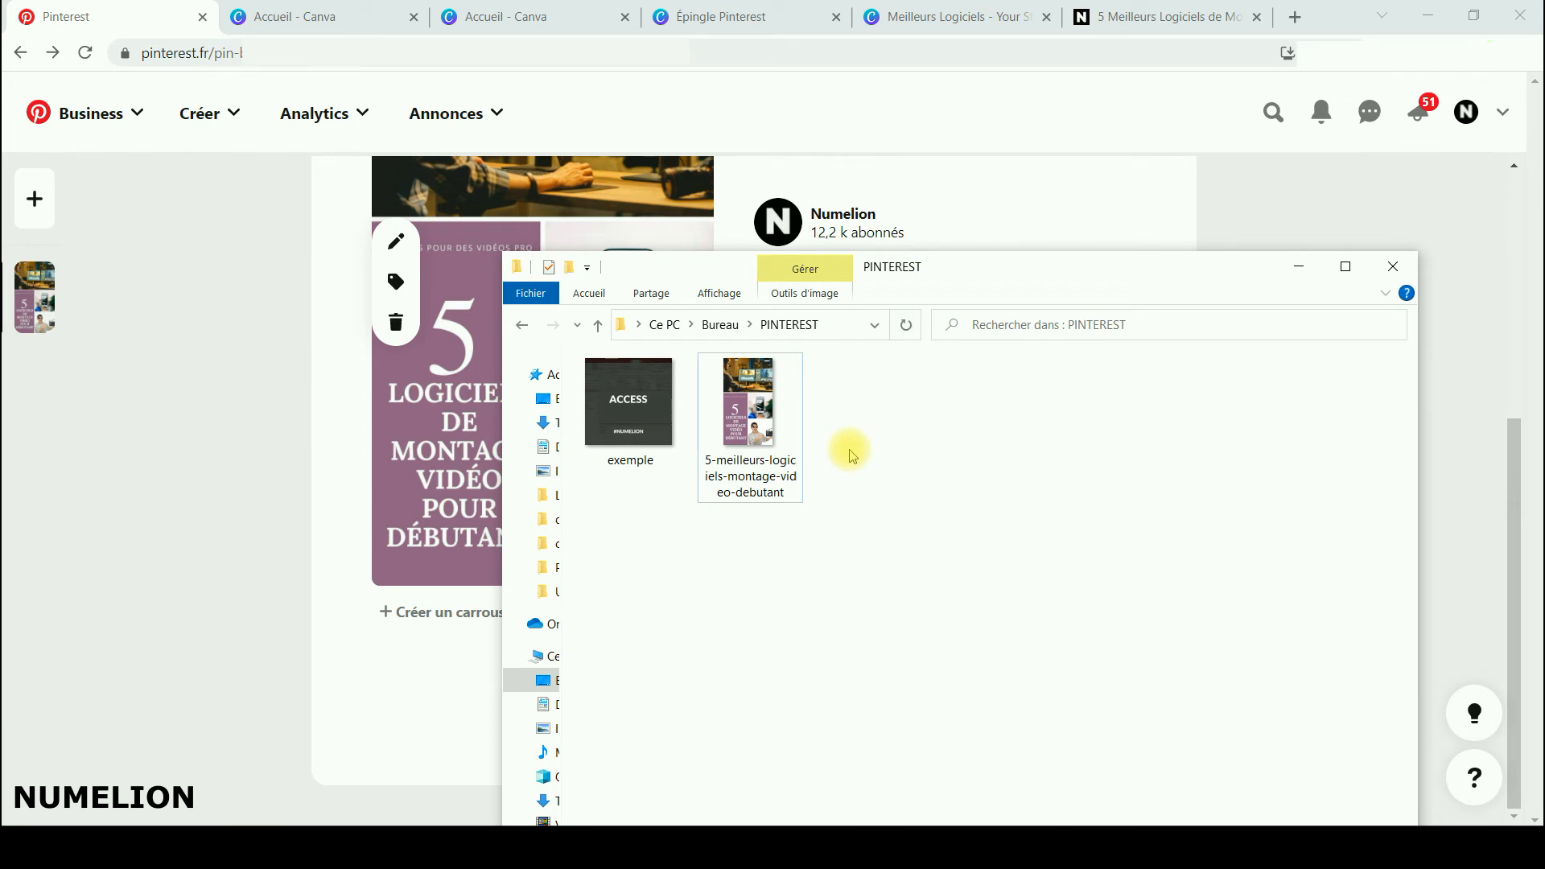
{"action": "left_click", "coordinate": [735, 448]}
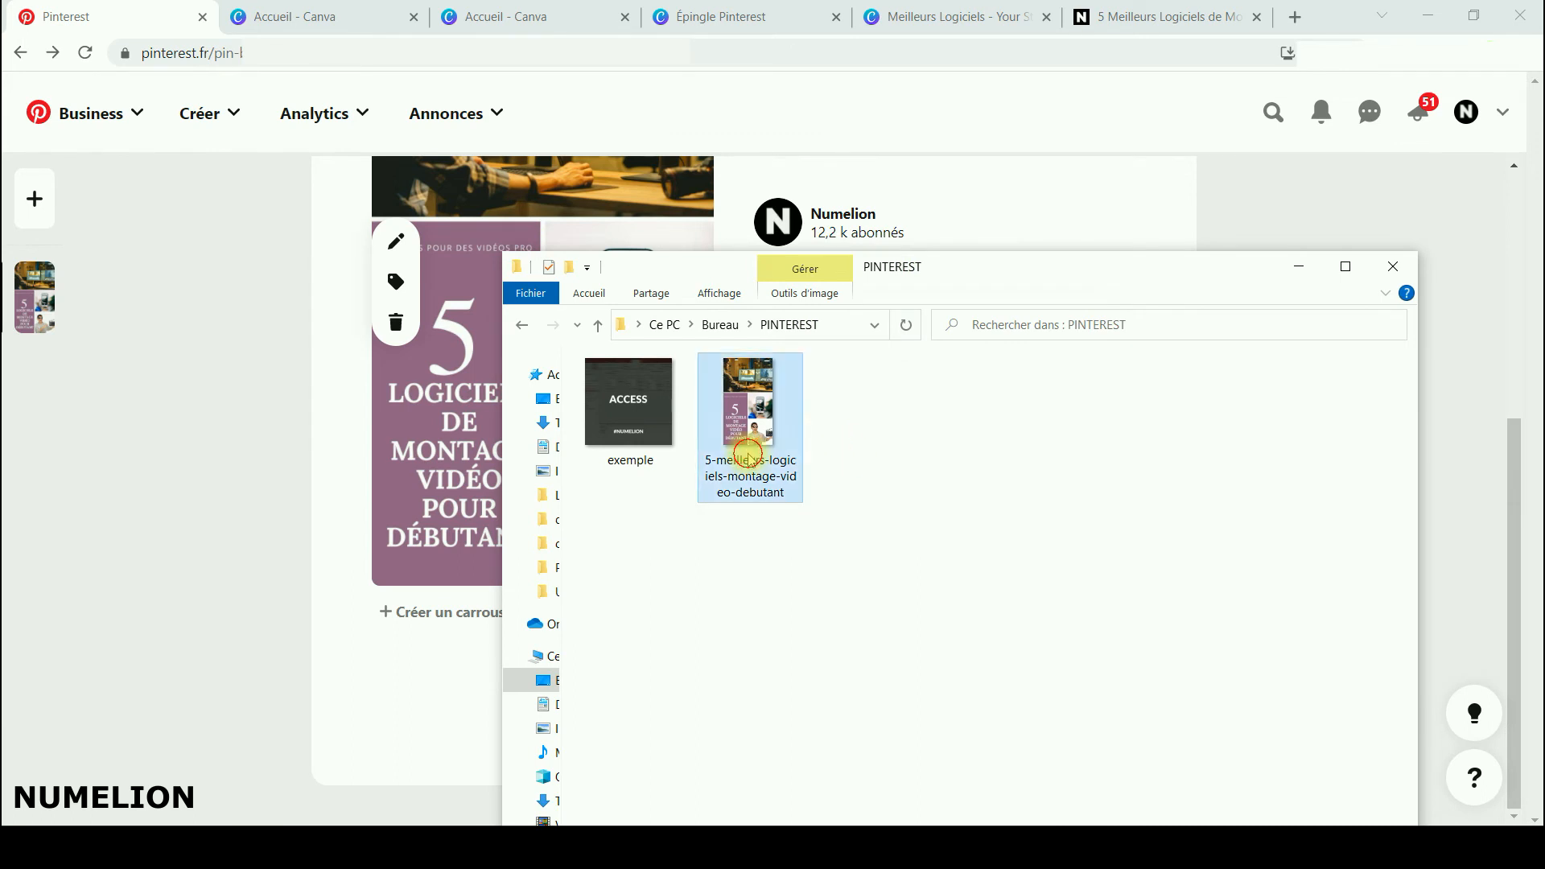
{"action": "left_click", "coordinate": [1311, 276]}
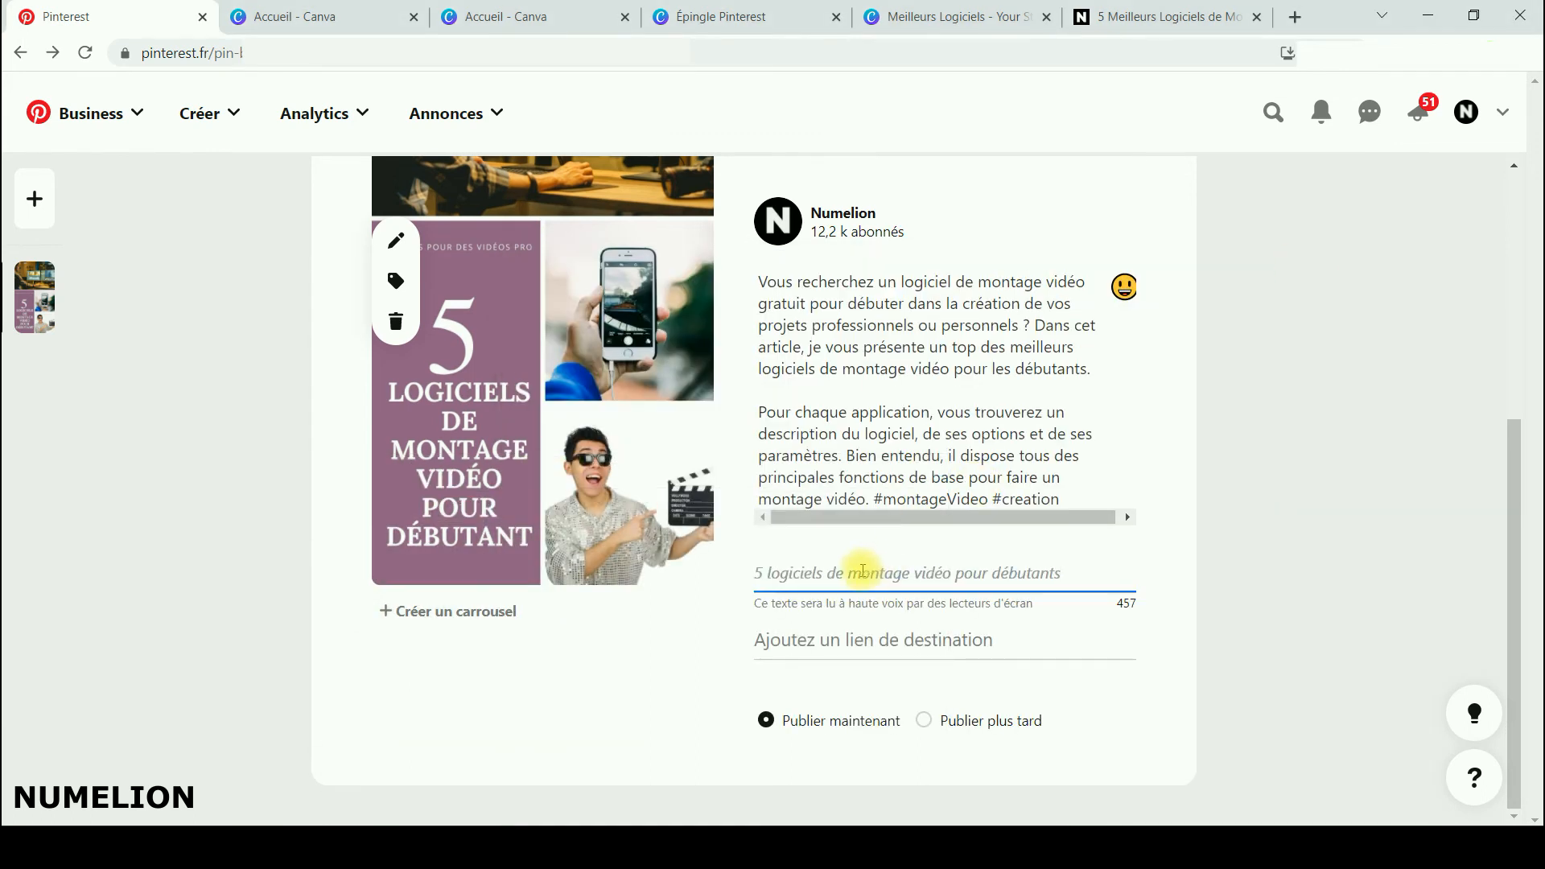
{"action": "left_click", "coordinate": [889, 416]}
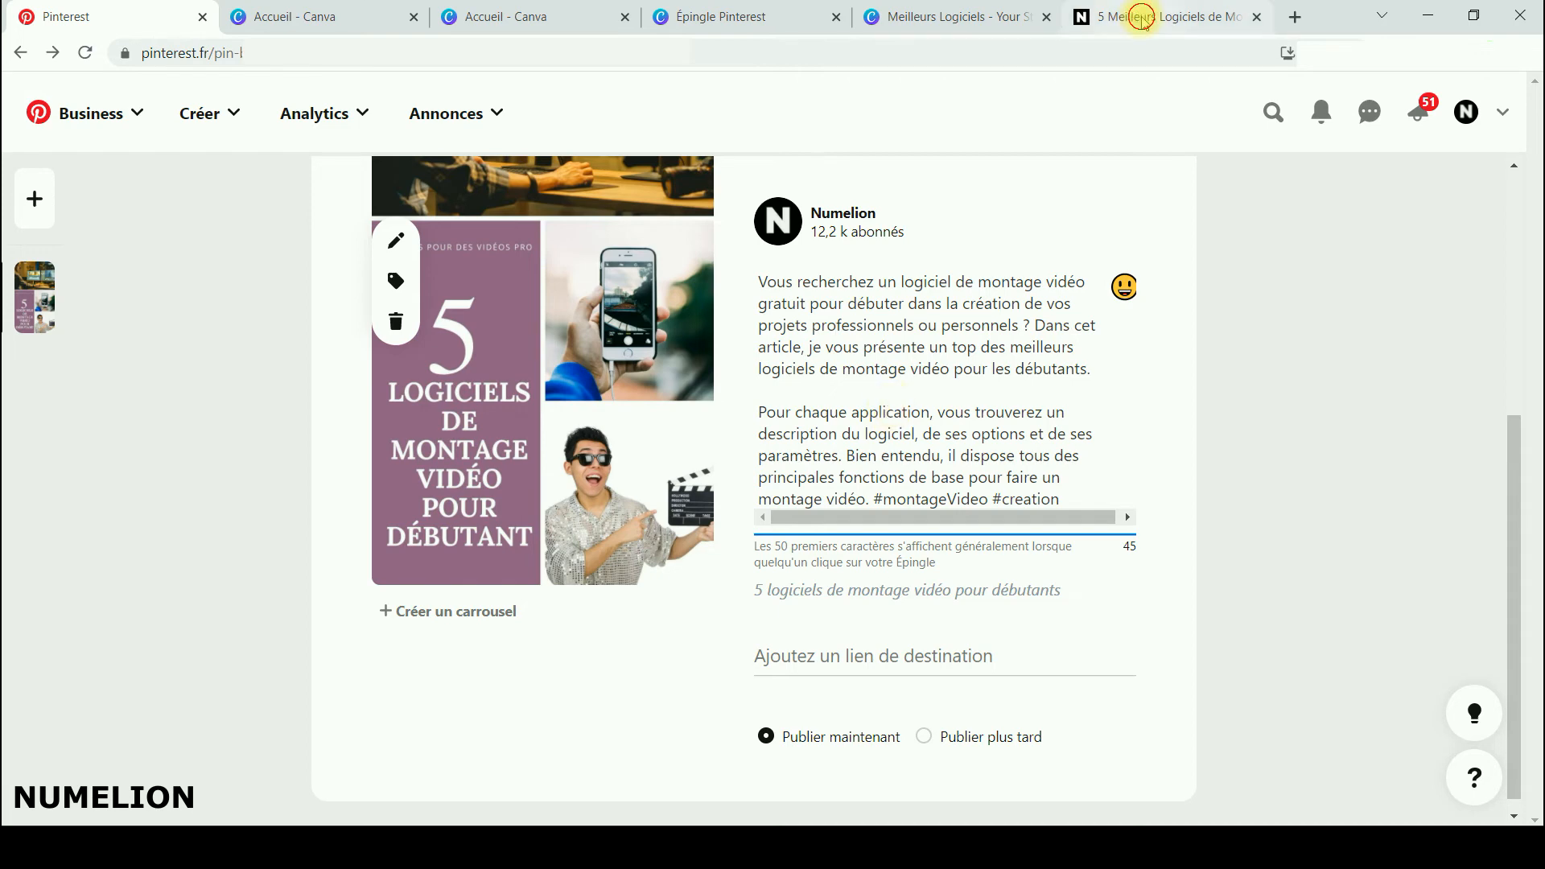
- Copy the address of the open Numelion article on video editing software and paste it as the pin's destination link
{"action": "left_click", "coordinate": [1142, 18]}
{"action": "left_click", "coordinate": [276, 56]}
{"action": "right_click", "coordinate": [282, 72]}
{"action": "left_click", "coordinate": [334, 187]}
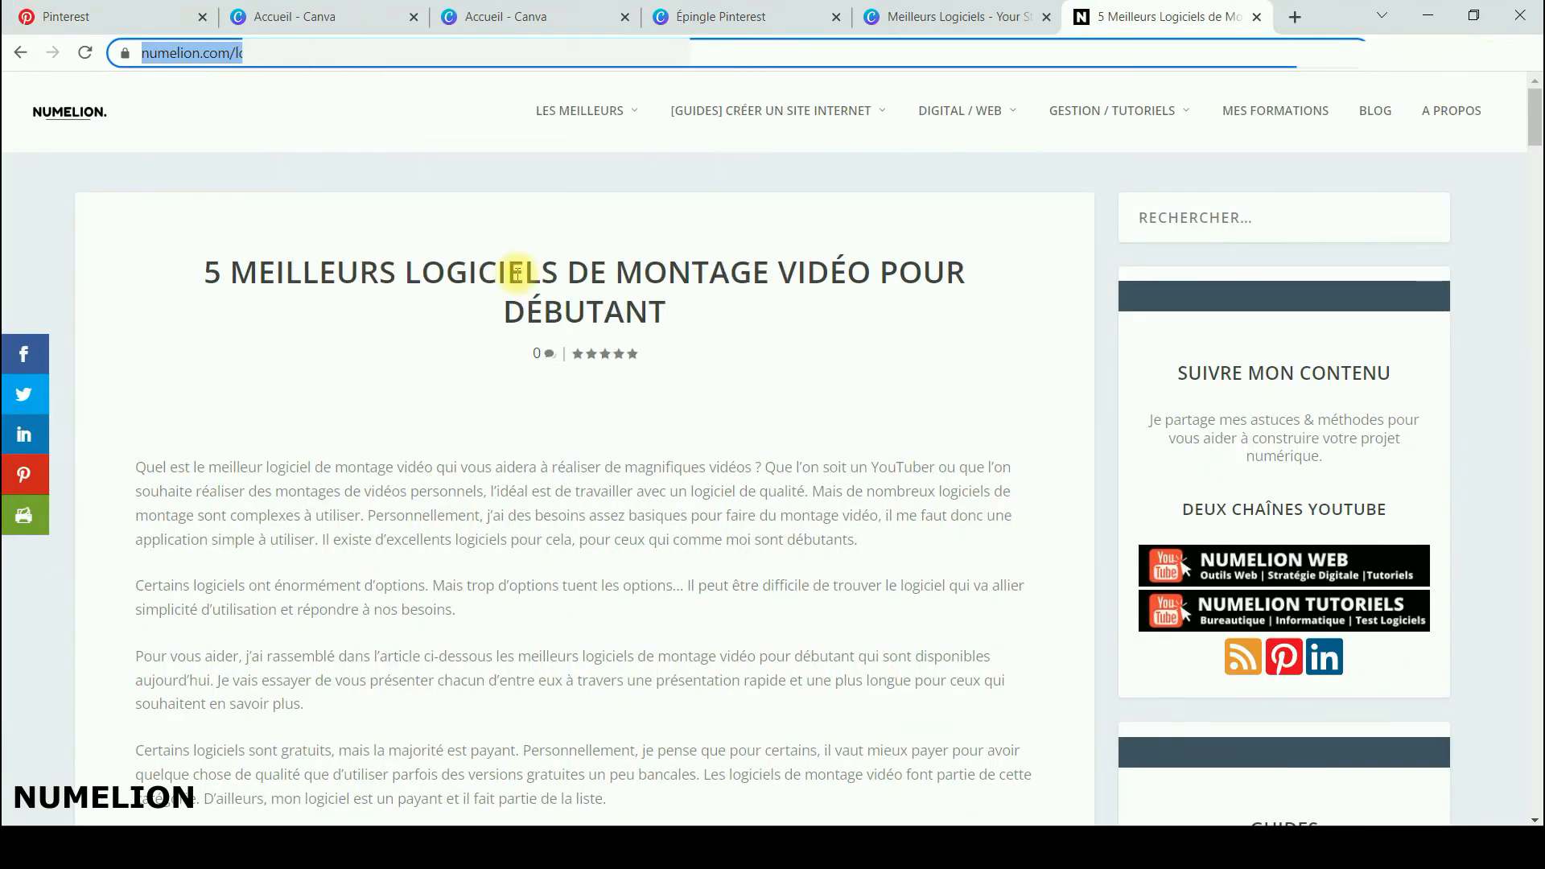
{"action": "left_click", "coordinate": [145, 27]}
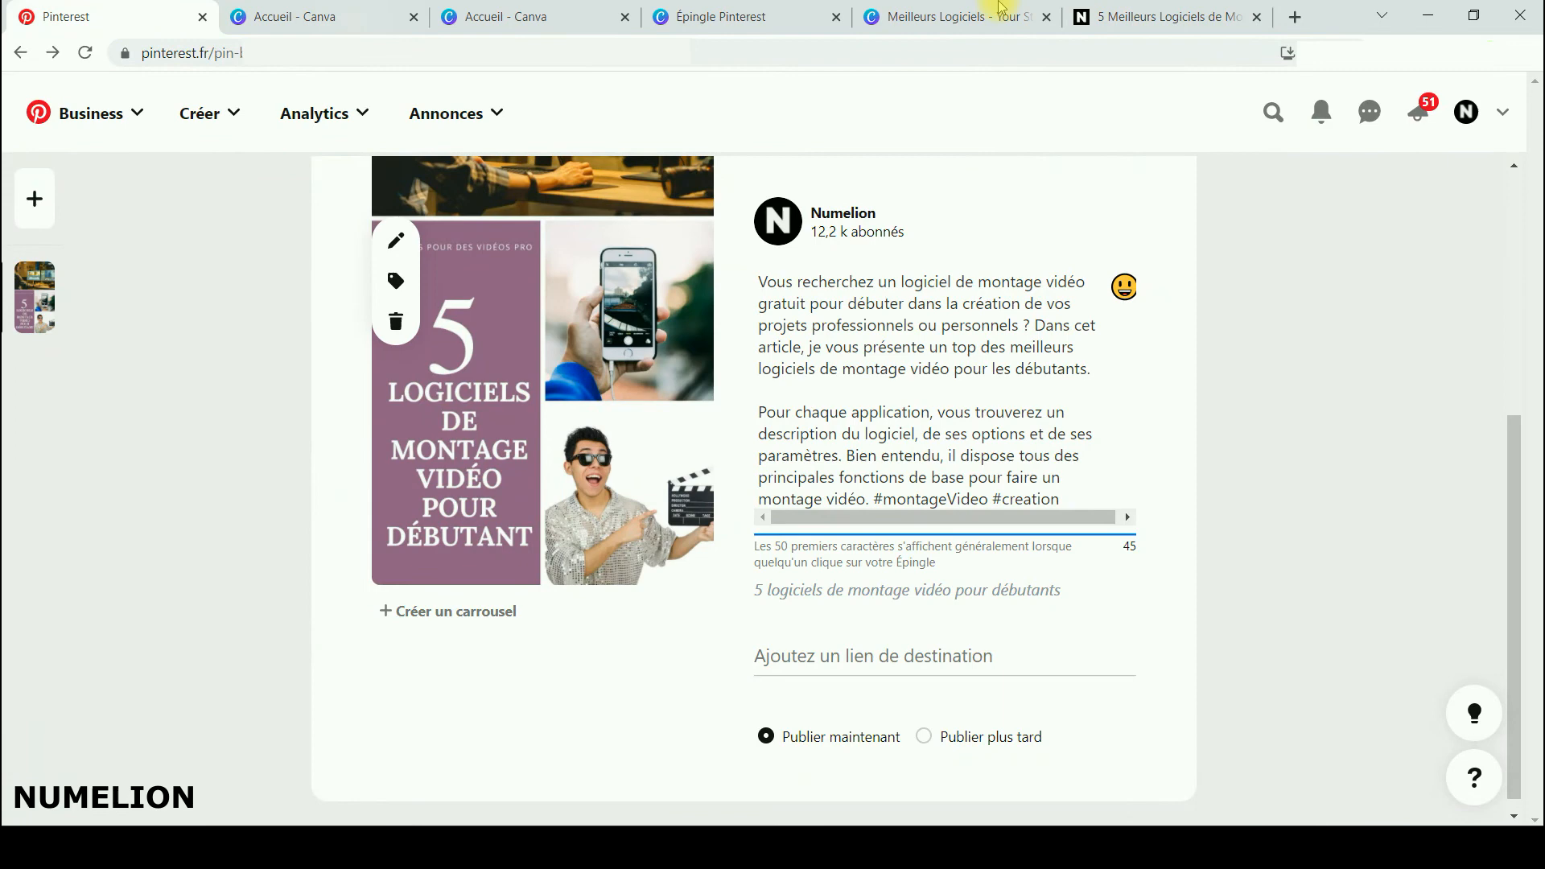
{"action": "left_click", "coordinate": [905, 657]}
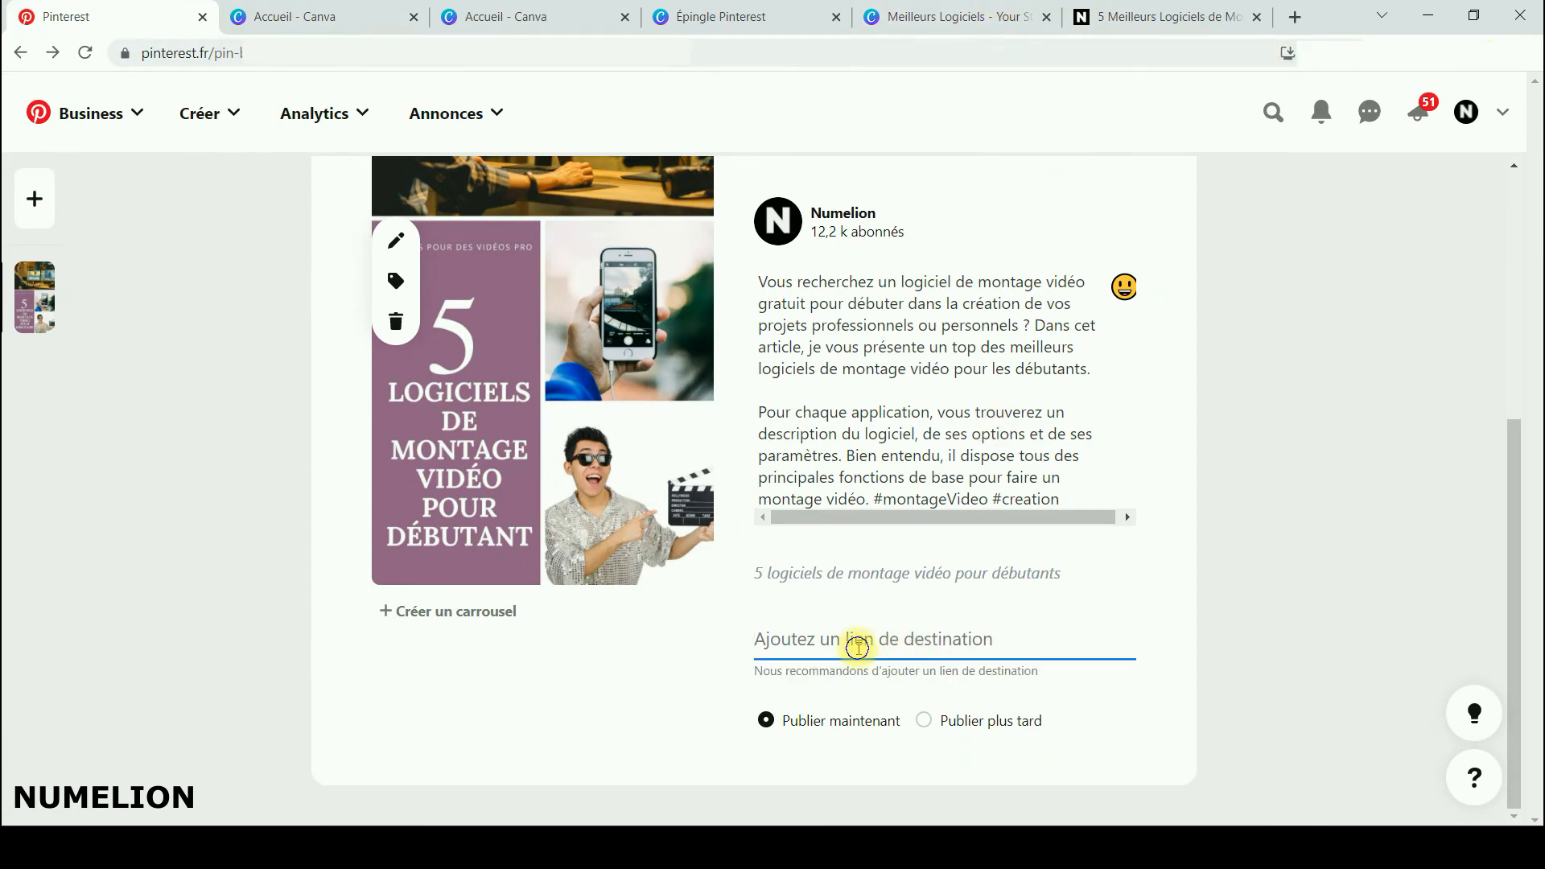
{"action": "right_click", "coordinate": [856, 642]}
{"action": "left_click", "coordinate": [910, 462]}
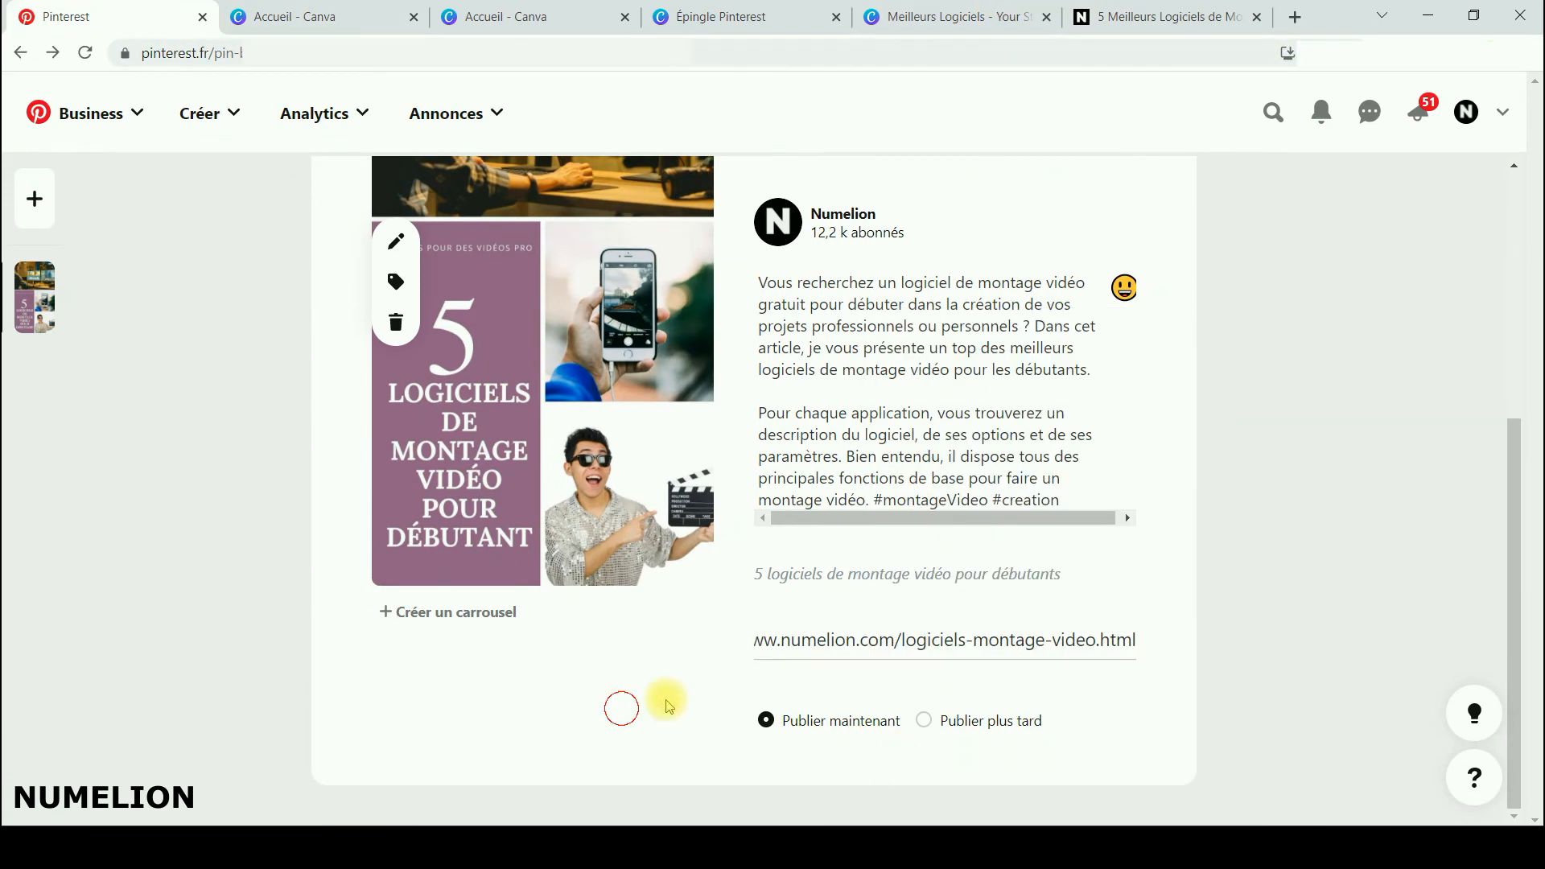
{"action": "left_click", "coordinate": [812, 632]}
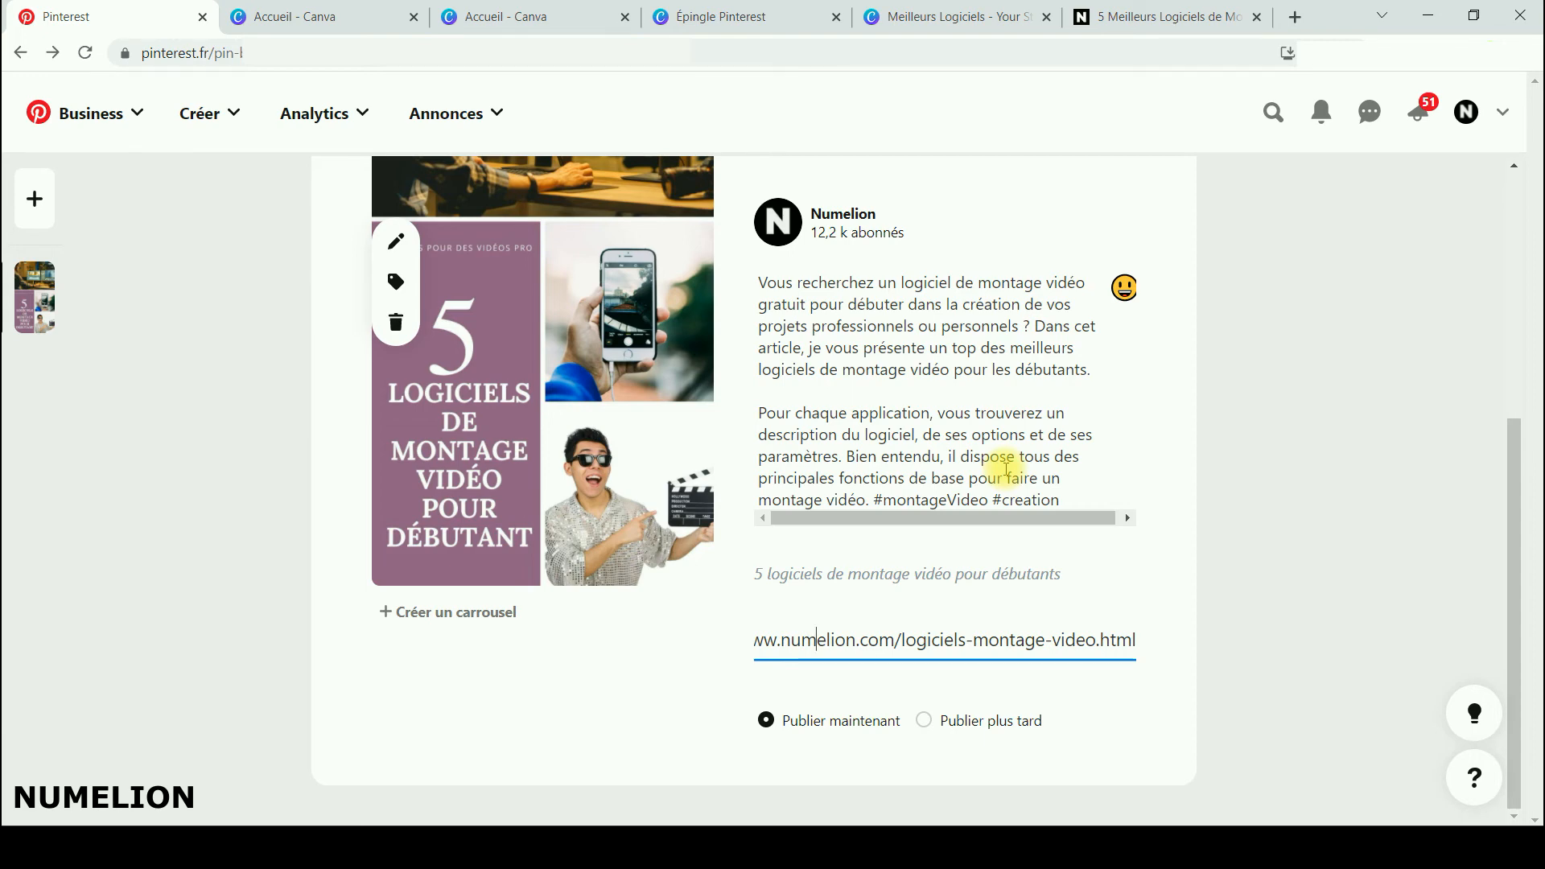
- Check the completed pin from title to link, publish it immediately to the selected "Logiciels pour..." board, and dismiss the sponsorship offer
{"action": "scroll", "coordinate": [1006, 470], "scroll_direction": "up", "scroll_amount": 5}
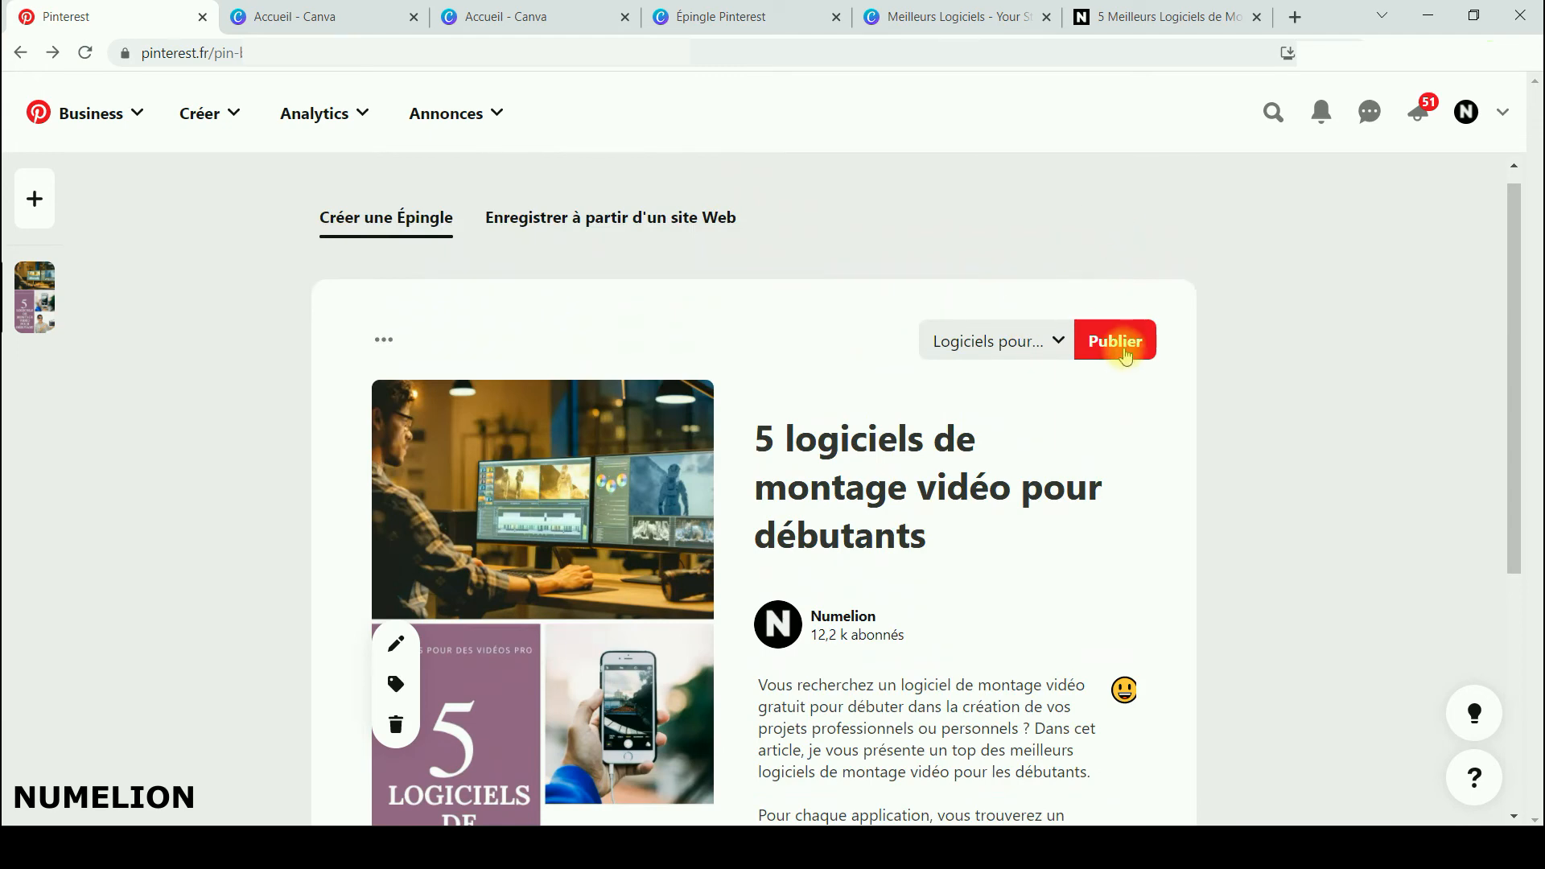
{"action": "scroll", "coordinate": [1256, 370], "scroll_direction": "down", "scroll_amount": 4}
{"action": "scroll", "coordinate": [1263, 392], "scroll_direction": "up", "scroll_amount": 5}
{"action": "scroll", "coordinate": [1103, 427], "scroll_direction": "down", "scroll_amount": 3}
{"action": "scroll", "coordinate": [1046, 386], "scroll_direction": "up", "scroll_amount": 3}
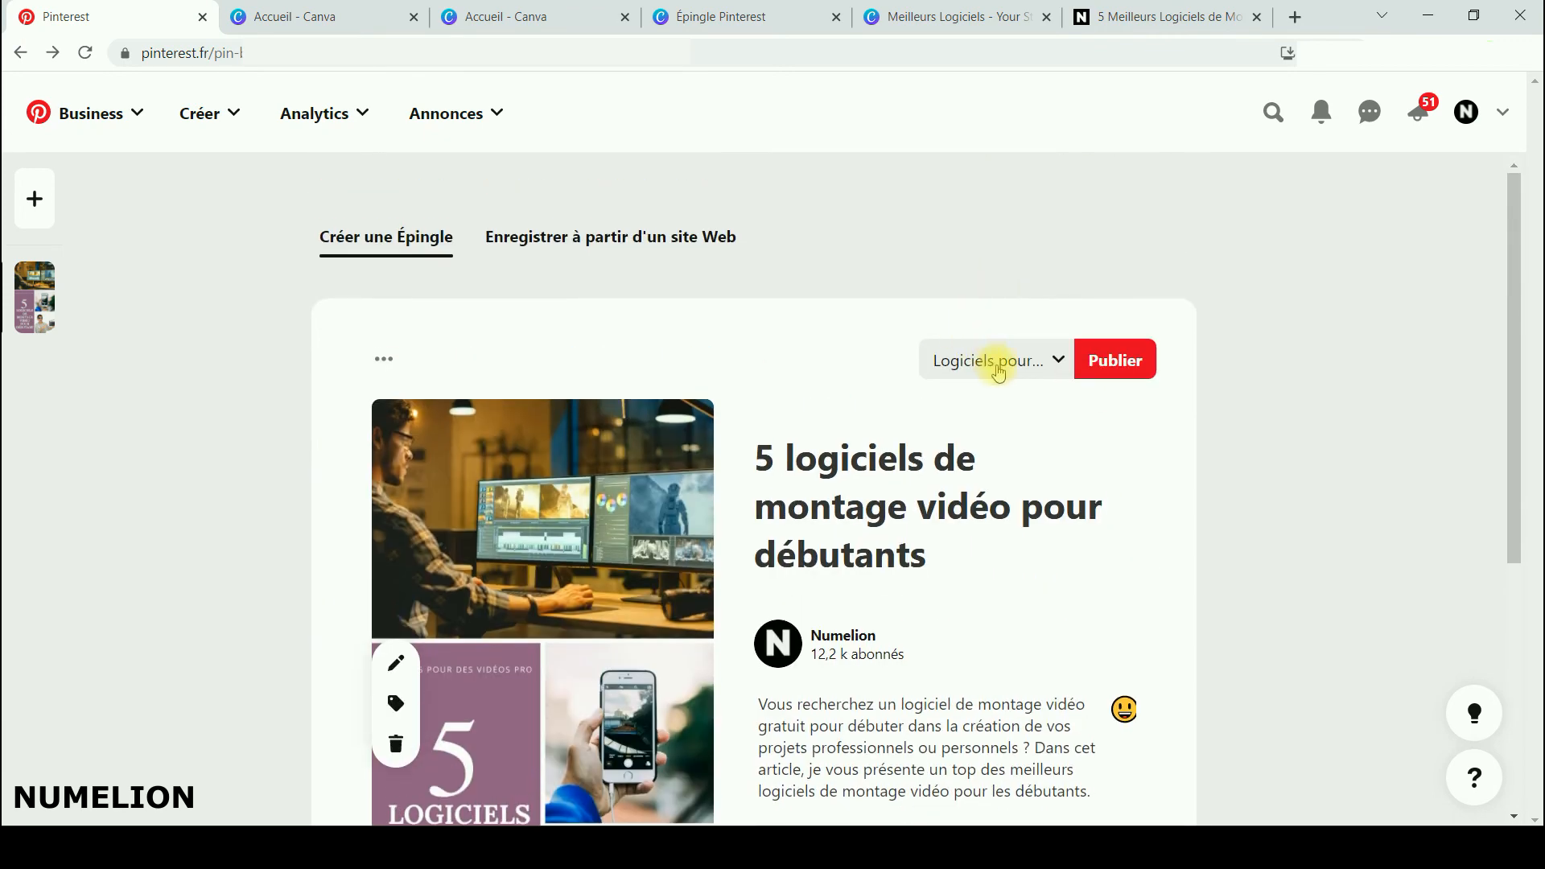
{"action": "left_click", "coordinate": [1115, 371]}
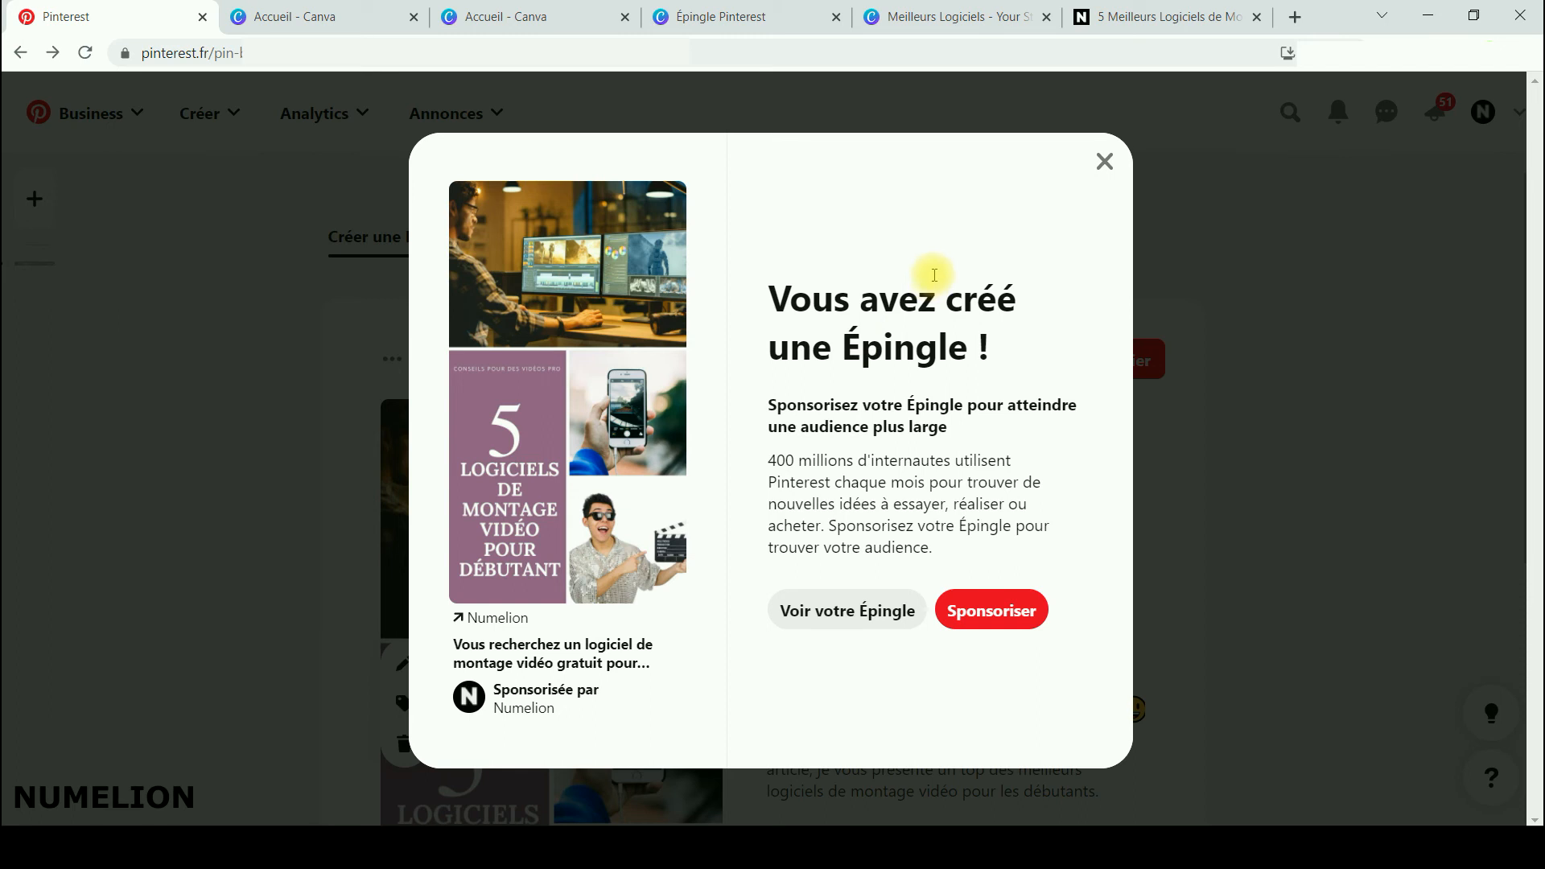
{"action": "left_click", "coordinate": [1100, 162]}
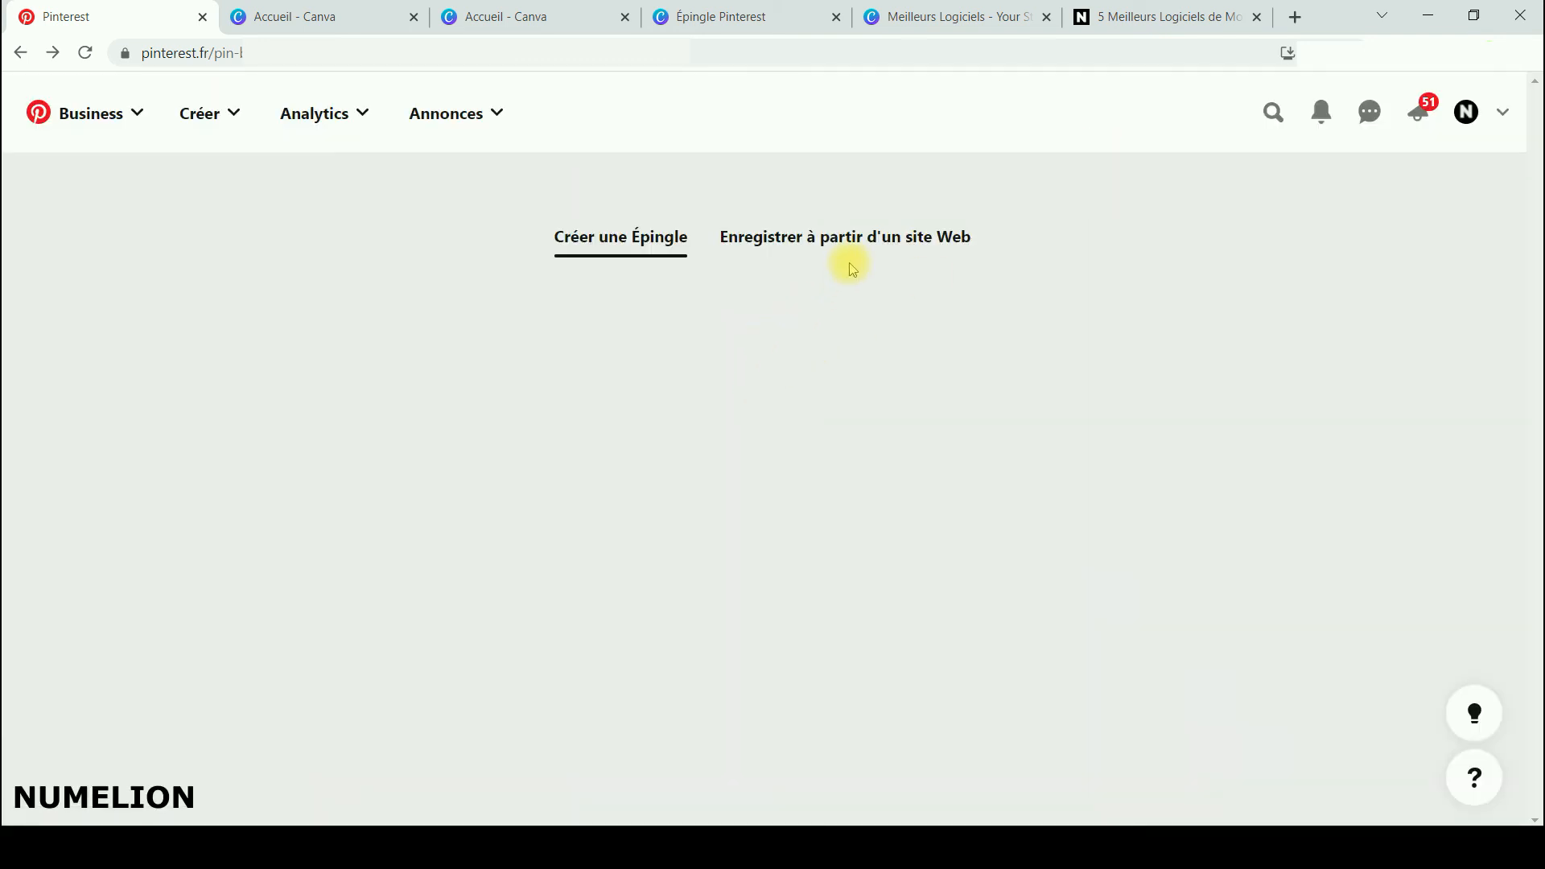
- Open the account's profile and look for the new pin among the created pins
{"action": "left_click", "coordinate": [1466, 113]}
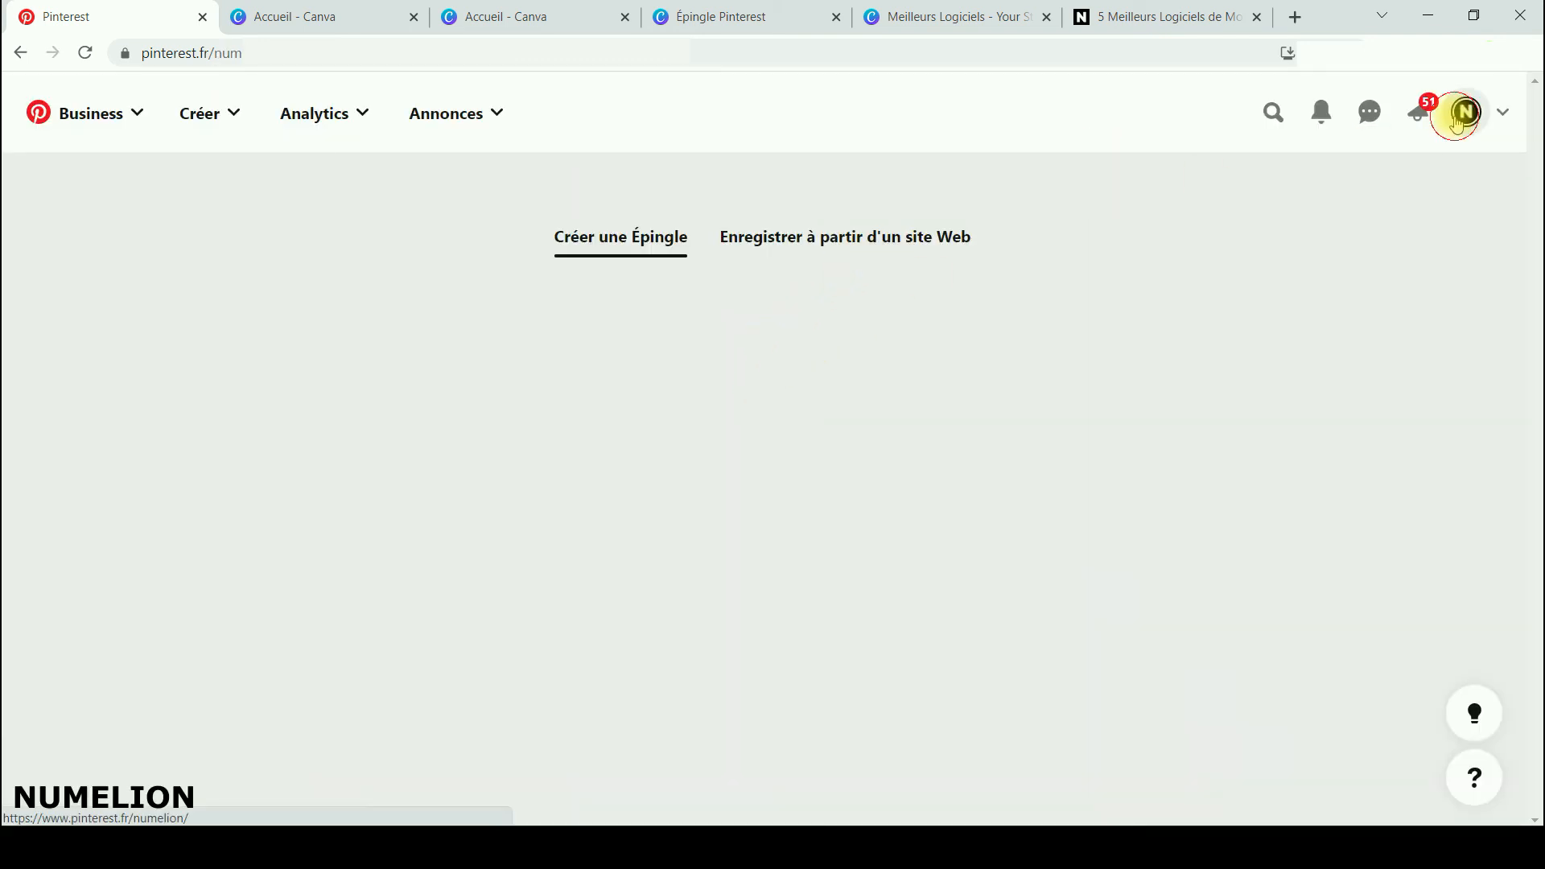
{"action": "scroll", "coordinate": [749, 415], "scroll_direction": "down", "scroll_amount": 9}
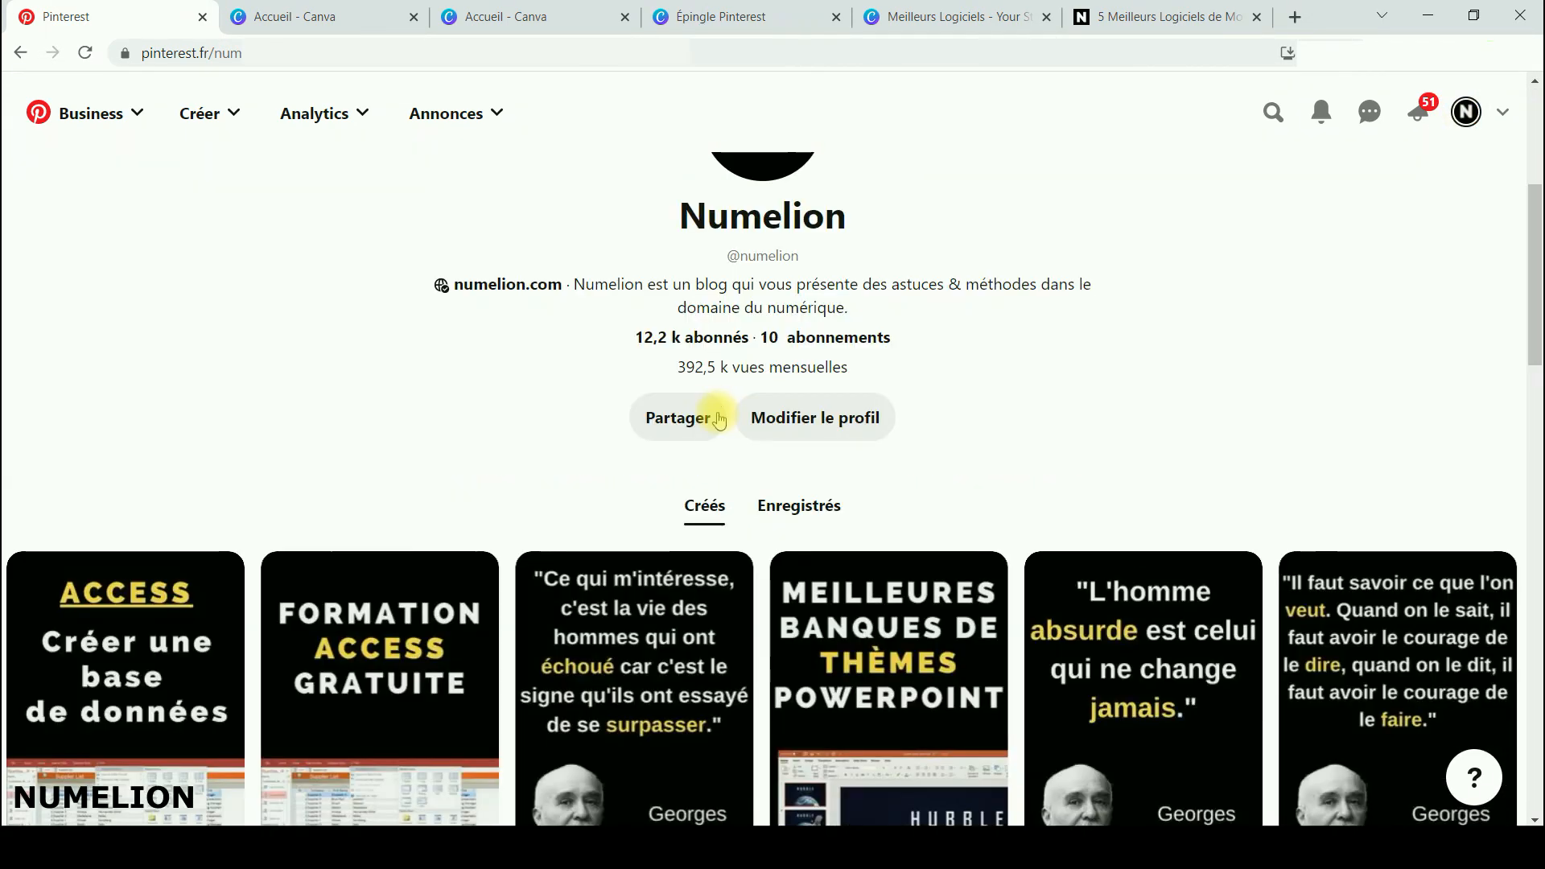
{"action": "scroll", "coordinate": [483, 499], "scroll_direction": "up", "scroll_amount": 3}
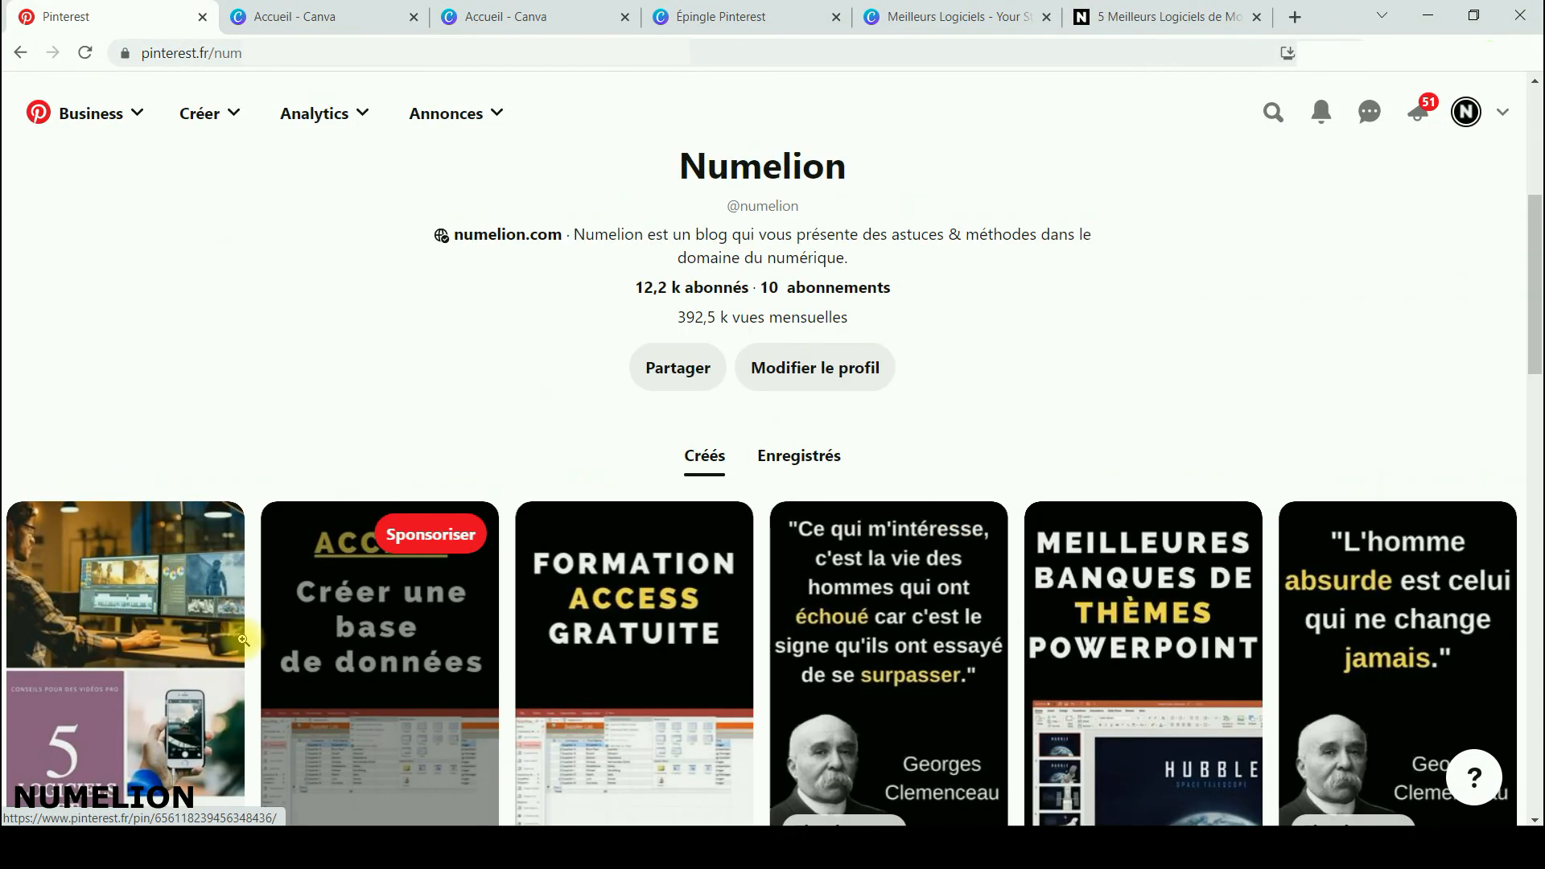
{"action": "scroll", "coordinate": [160, 505], "scroll_direction": "down", "scroll_amount": 2}
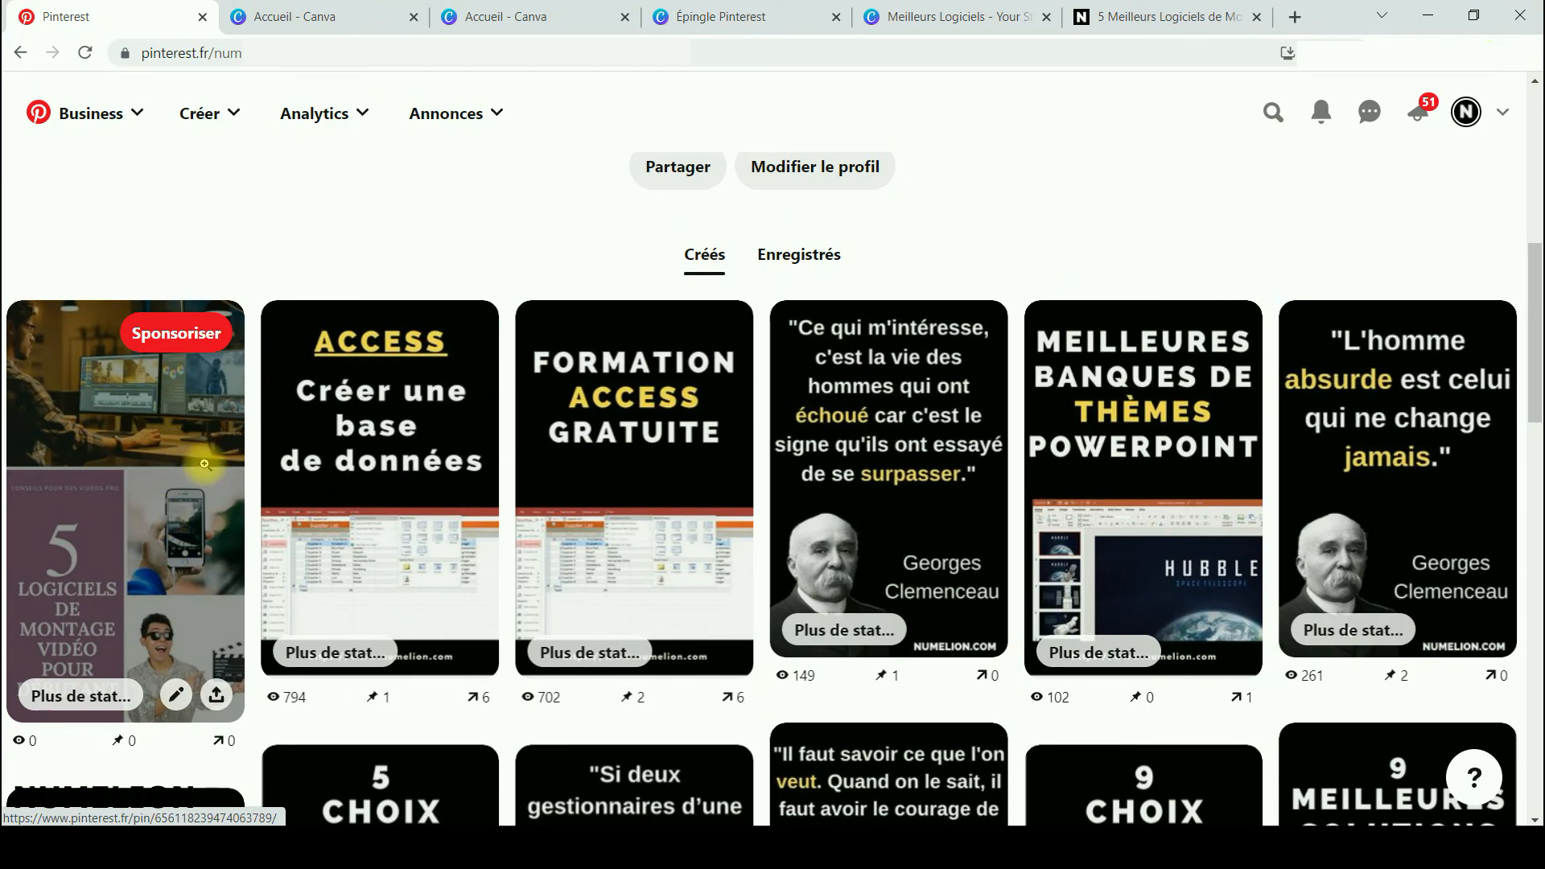
- Check the new pin in the saved board "Logiciels pour son site" and return to the profile page
{"action": "left_click", "coordinate": [808, 263]}
{"action": "scroll", "coordinate": [941, 408], "scroll_direction": "down", "scroll_amount": 8}
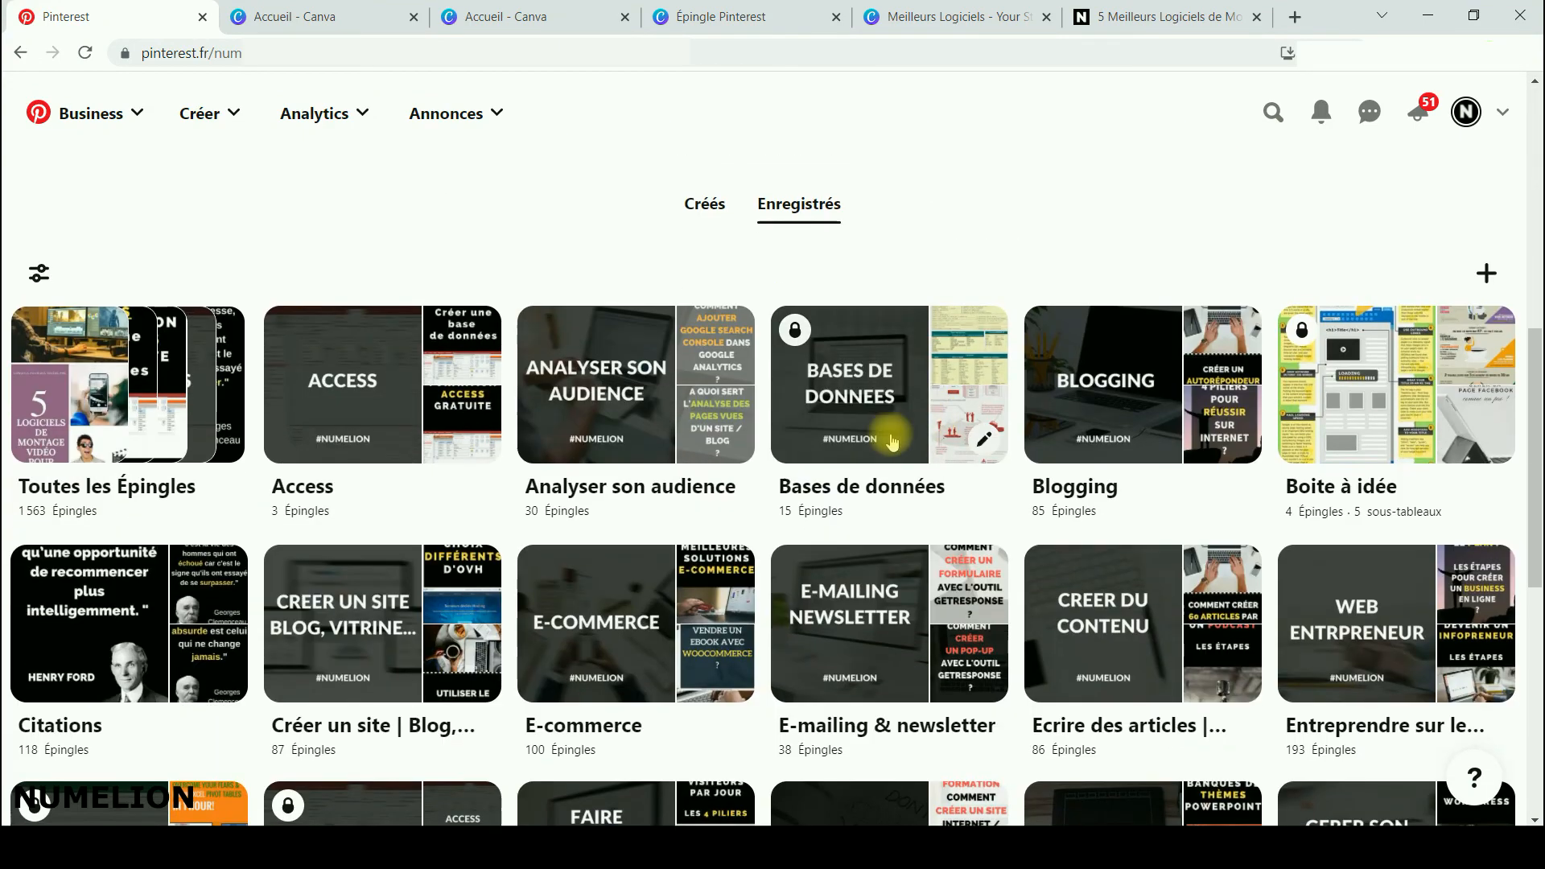
{"action": "scroll", "coordinate": [740, 475], "scroll_direction": "down", "scroll_amount": 2}
{"action": "scroll", "coordinate": [164, 613], "scroll_direction": "down", "scroll_amount": 3}
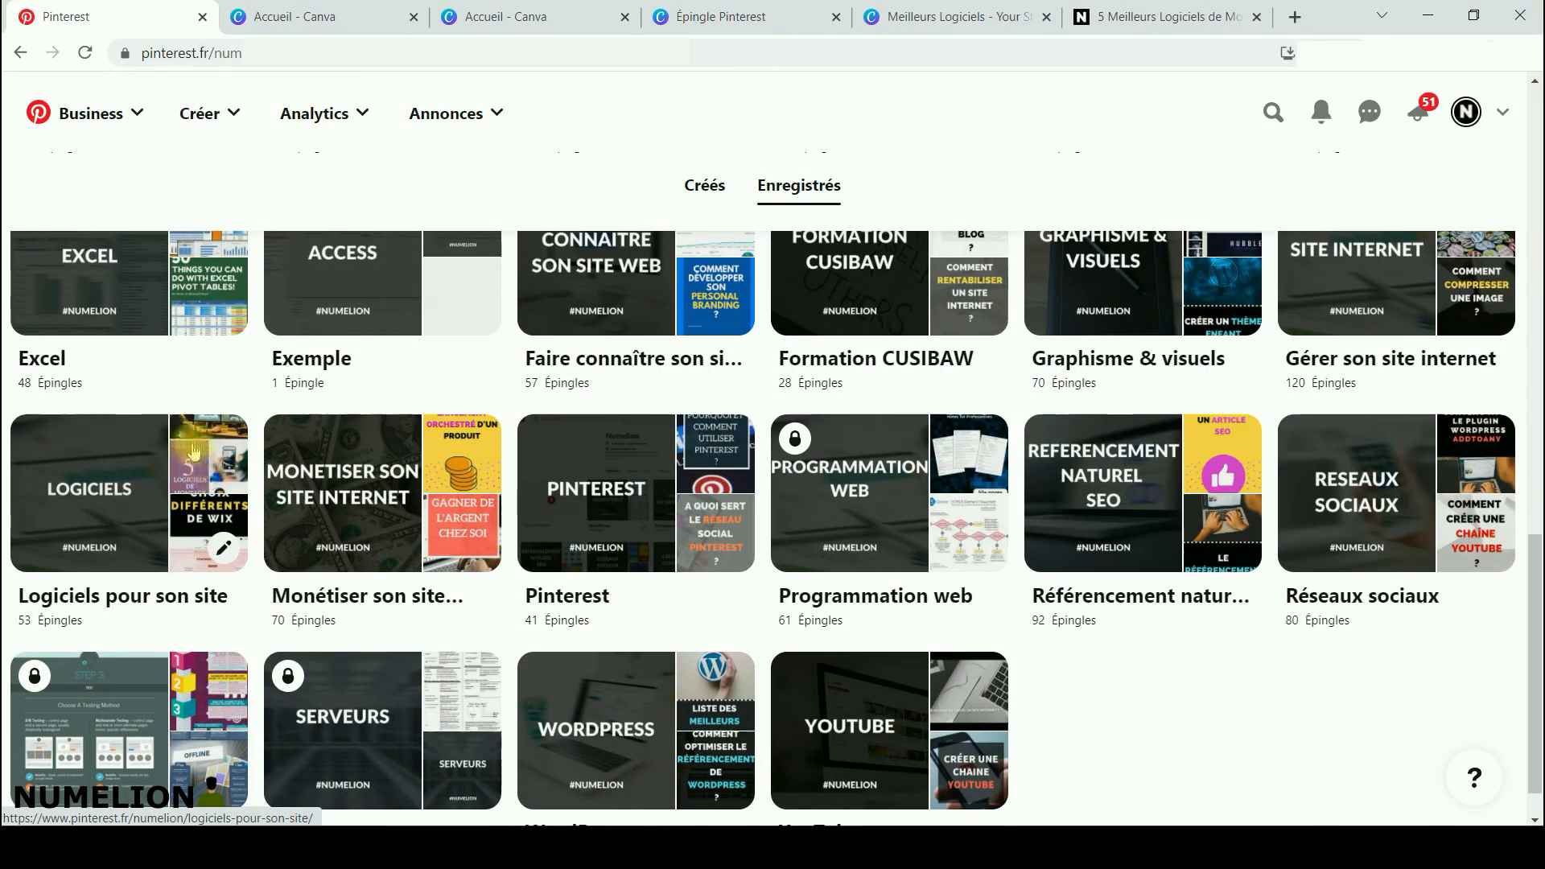
{"action": "left_click", "coordinate": [109, 476]}
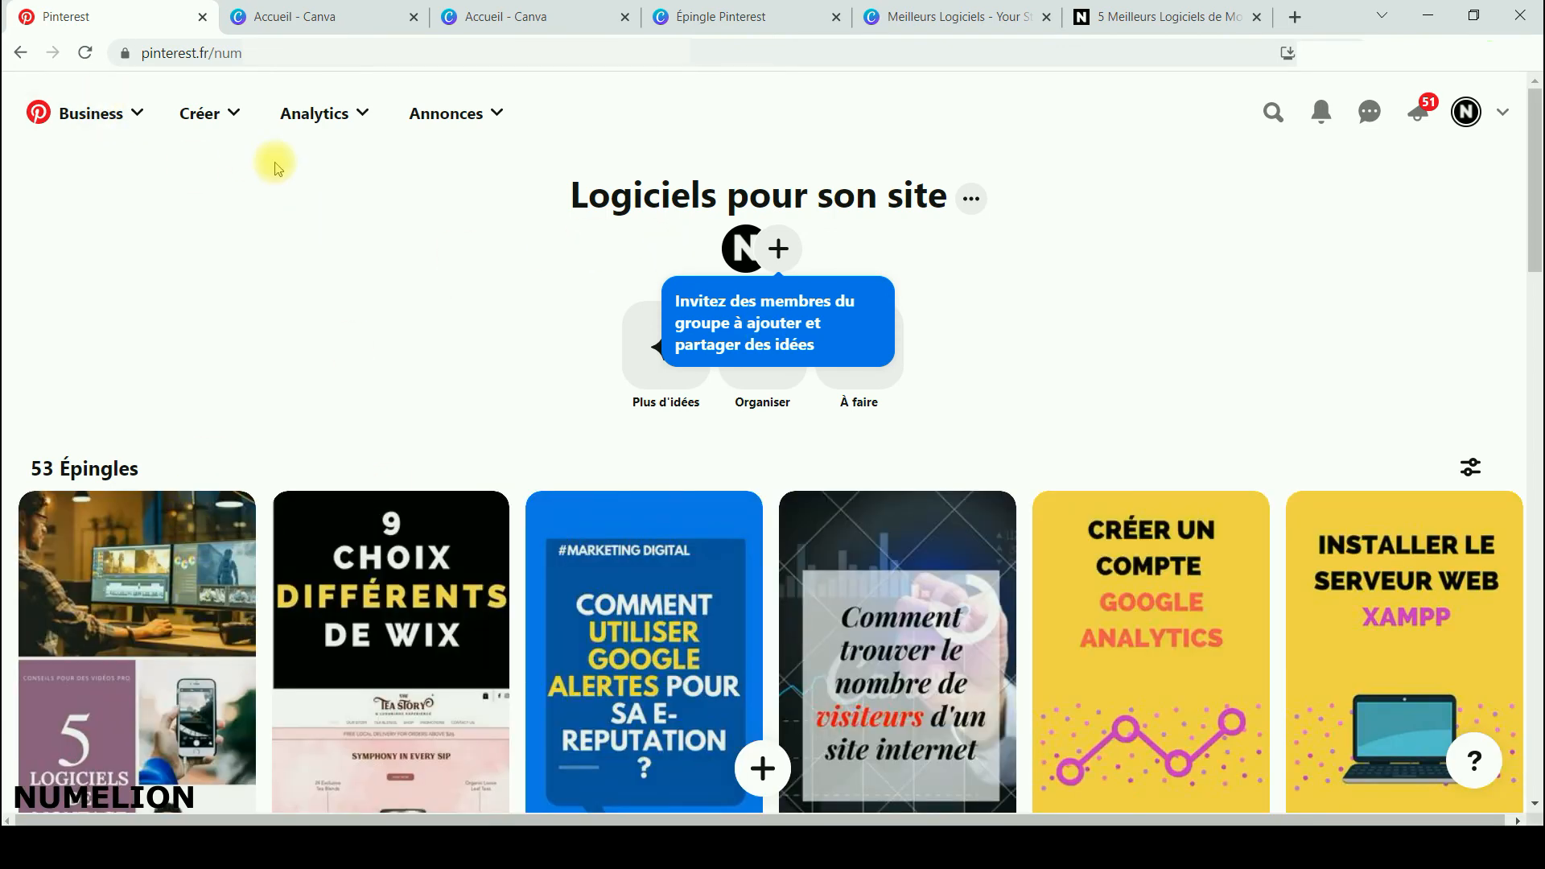
{"action": "left_click", "coordinate": [1468, 103]}
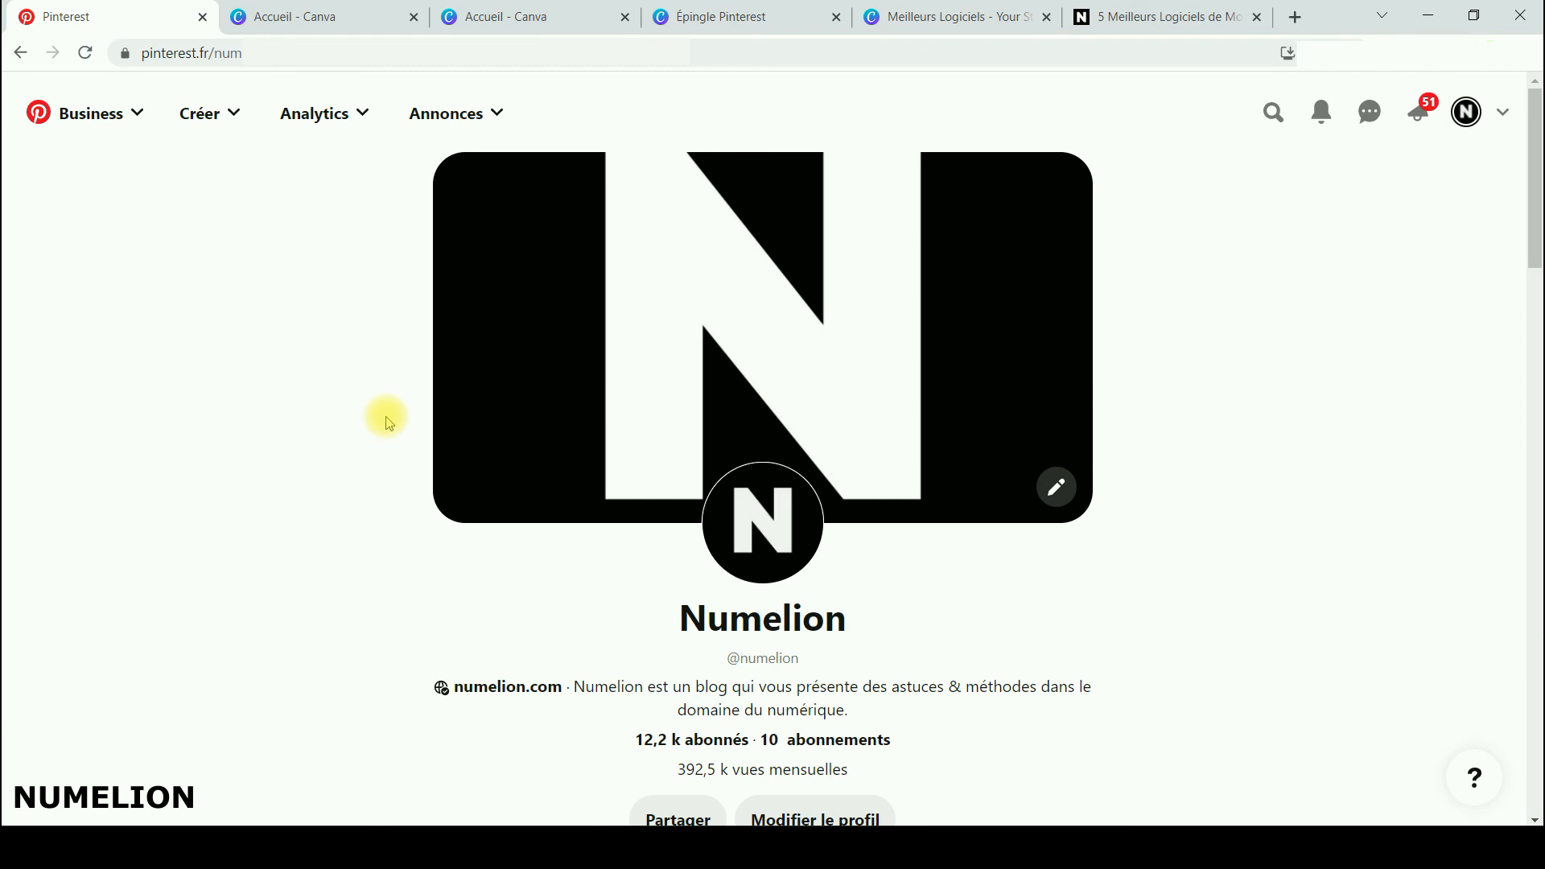